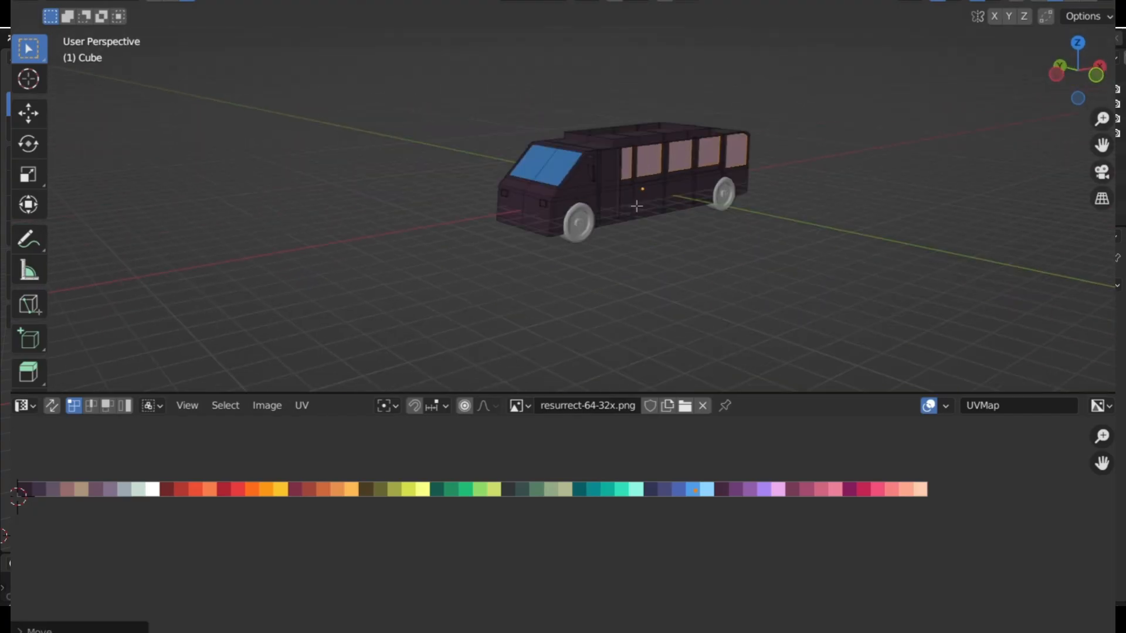
# Recolour the whole linked side mirror orange by moving its UVs onto an orange swatch of the palette image
pyautogui.click(551, 113)
pyautogui.scroll(6, 608, 176)
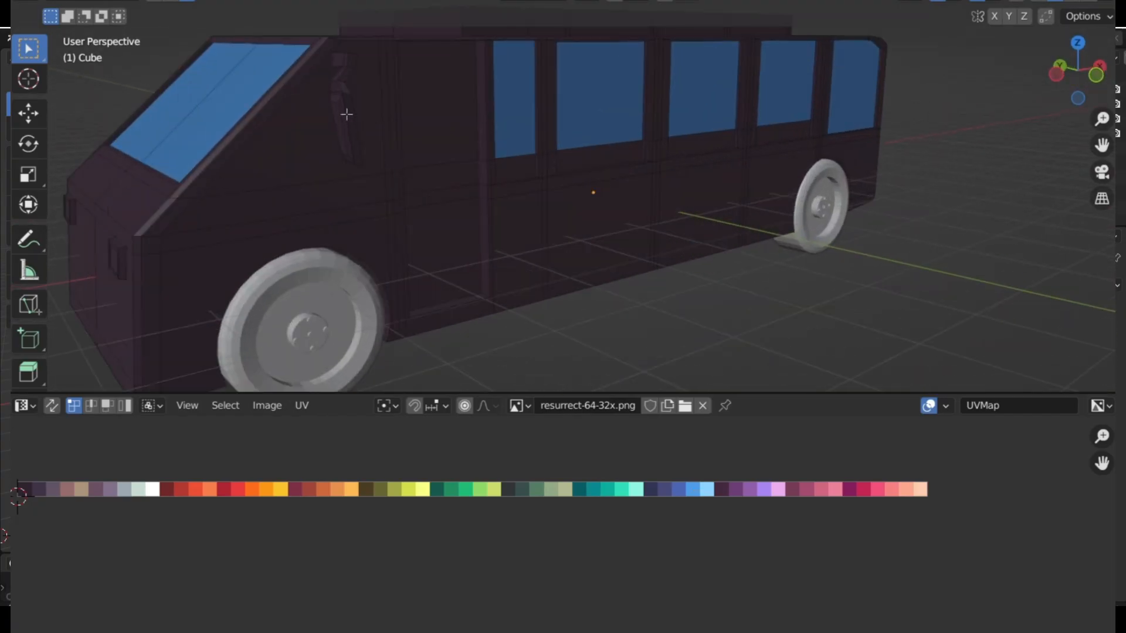
pyautogui.press('l')
pyautogui.press('g')
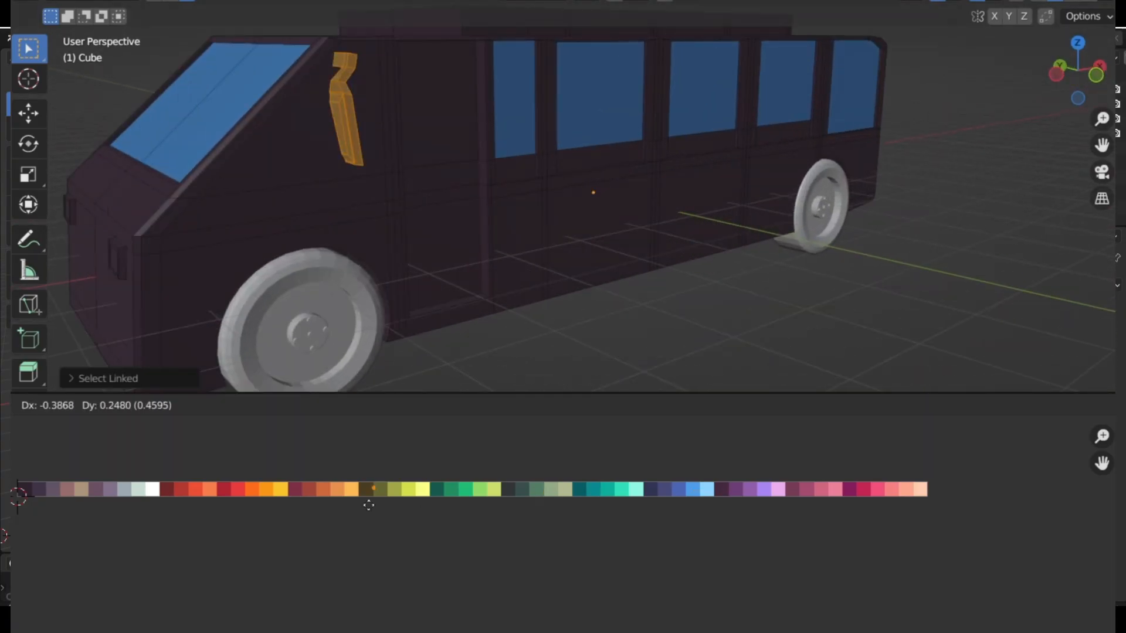
pyautogui.click(258, 509)
# Recolour selected faces of the side mirror by moving their UVs to a different palette swatch
pyautogui.moveTo(410, 253); pyautogui.dragTo(846, 168, button='middle')
pyautogui.scroll(3, 575, 170)
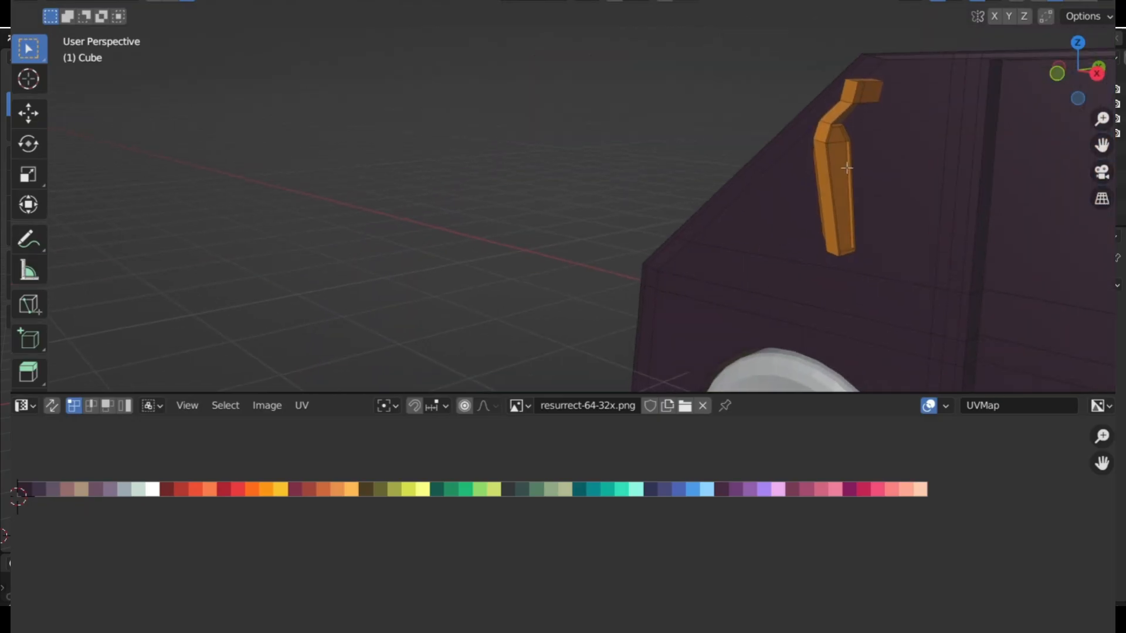
pyautogui.click(842, 173)
pyautogui.keyDown('shift'); pyautogui.click(838, 138); pyautogui.keyUp('shift')
pyautogui.press('g')
pyautogui.click(803, 509)
# Recolour the passenger windows on the opposite side of the bus with the blue palette swatch
pyautogui.moveTo(425, 211); pyautogui.dragTo(864, 221, button='middle')
pyautogui.click(493, 208)
pyautogui.press('g')
pyautogui.click(641, 508)
pyautogui.scroll(-7, 623, 226)
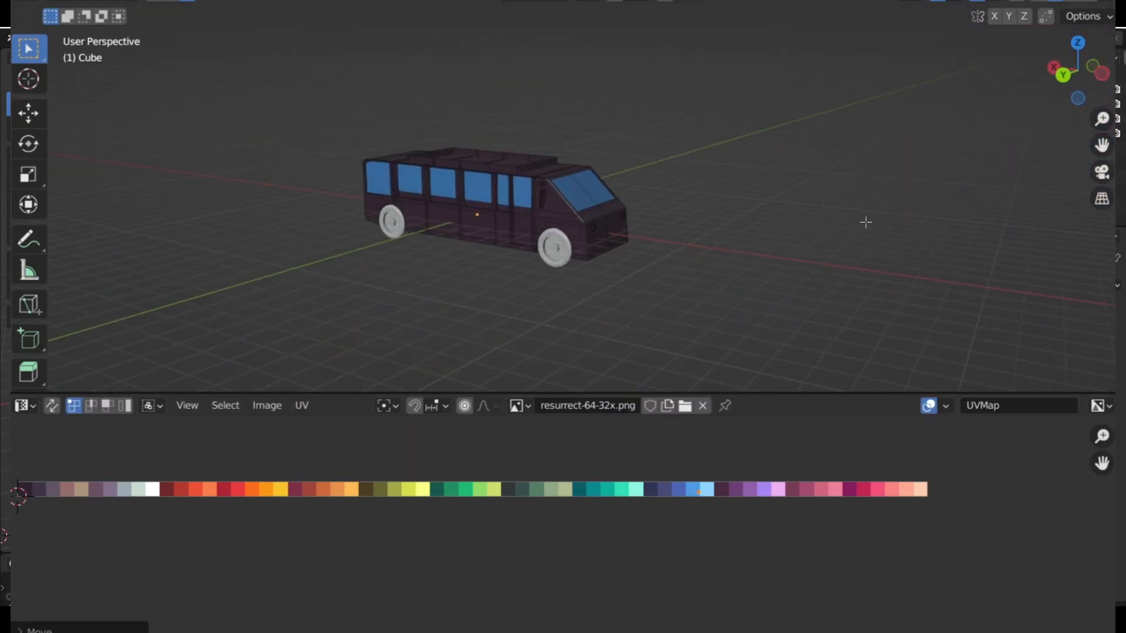
# Recolour the cab's side window behind the windshield with the blue palette swatch
pyautogui.scroll(5, 821, 217)
pyautogui.click(713, 190)
pyautogui.press('g')
pyautogui.click(680, 478)
pyautogui.click(927, 166)
pyautogui.moveTo(927, 166); pyautogui.dragTo(785, 164, button='middle')
pyautogui.scroll(-2, 785, 164)
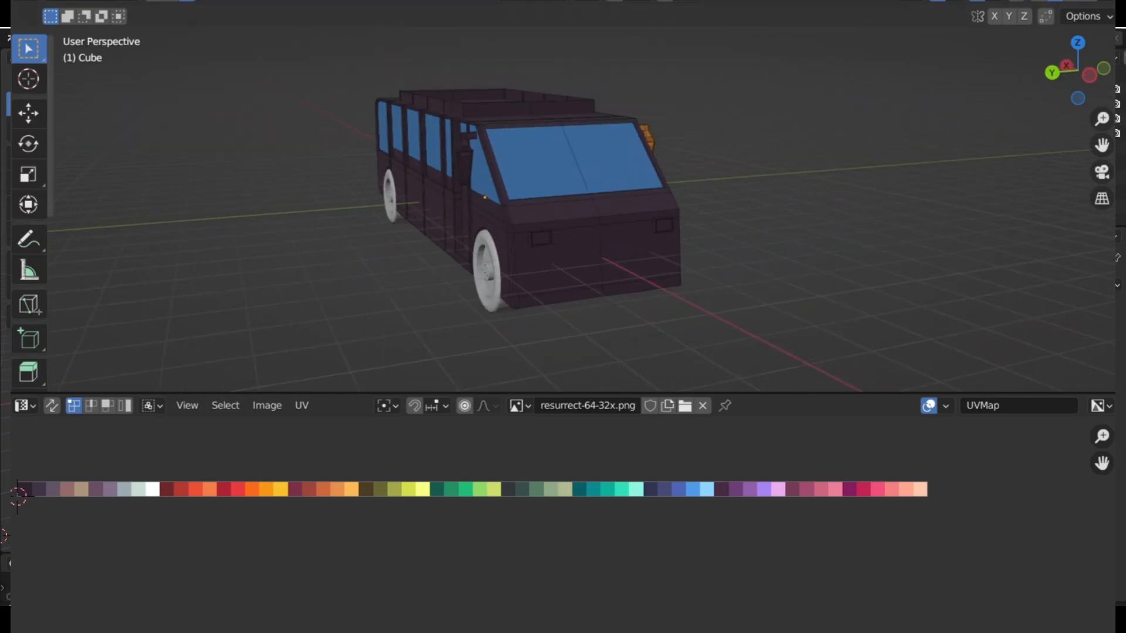
# Save the Blender file as texture in the Vehicales\bus folder
pyautogui.click(43, 1)
pyautogui.click(85, 86)
pyautogui.doubleClick(469, 125)
pyautogui.click(523, 544)
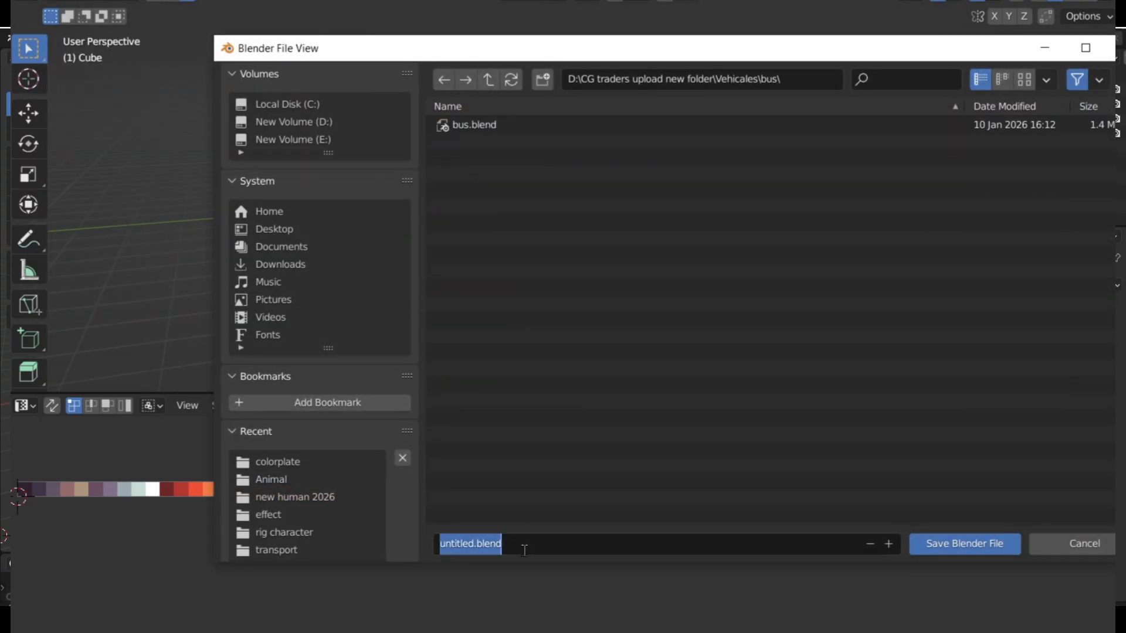
pyautogui.write('textures')
pyautogui.press('BackSpace')
pyautogui.press('Return')
pyautogui.press('Return')
pyautogui.moveTo(449, 267); pyautogui.dragTo(352, 264, button='middle')
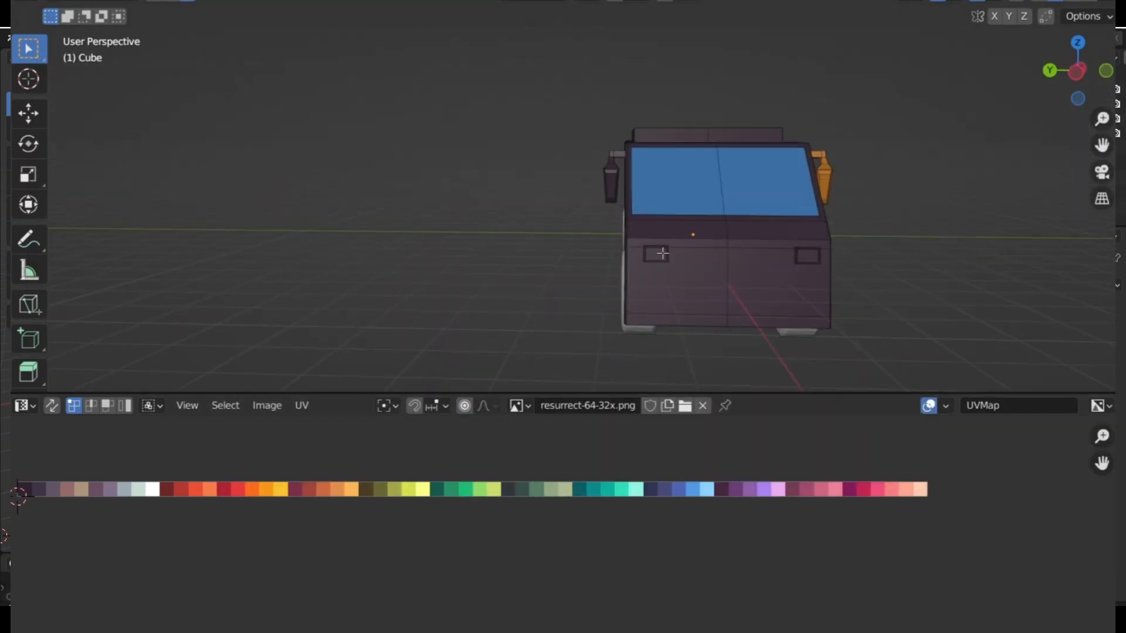
pyautogui.keyDown('shift'); pyautogui.moveTo(661, 252); pyautogui.dragTo(474, 230, button='middle'); pyautogui.keyUp('shift')
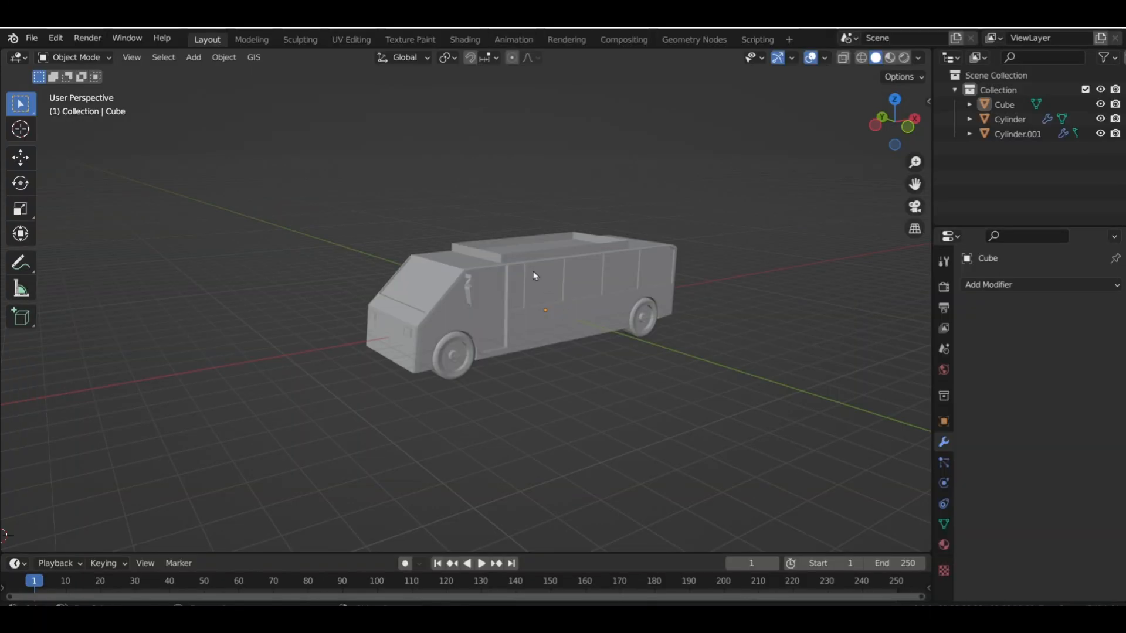
pyautogui.click(535, 275)
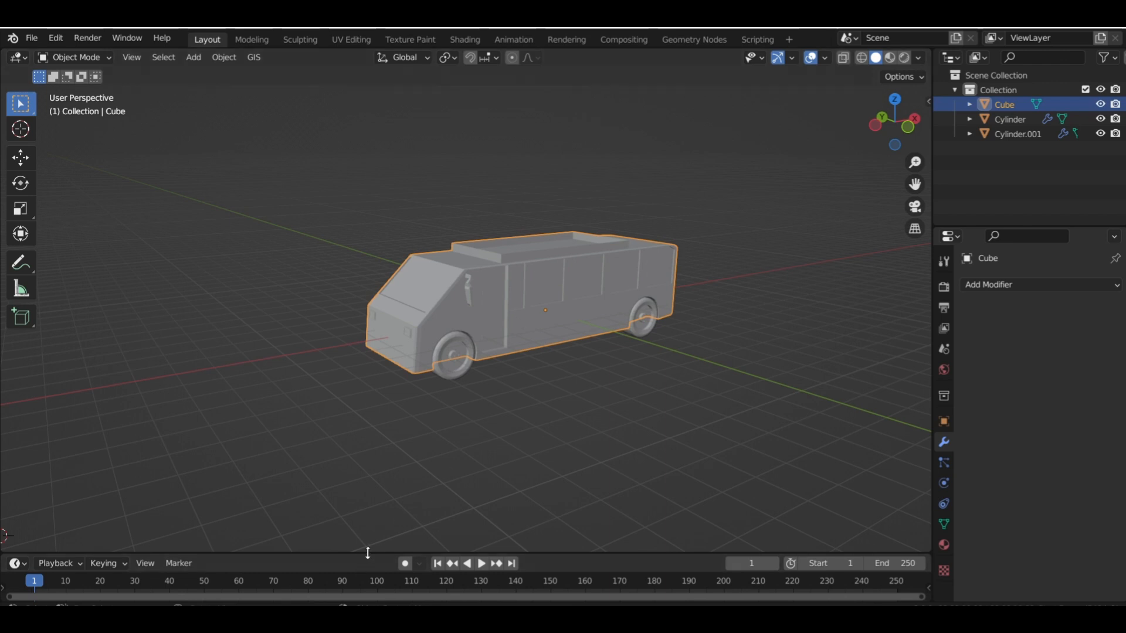
# Enlarge the timeline area below the 3D viewport and change it to the Shader Editor
pyautogui.moveTo(370, 552); pyautogui.dragTo(379, 490)
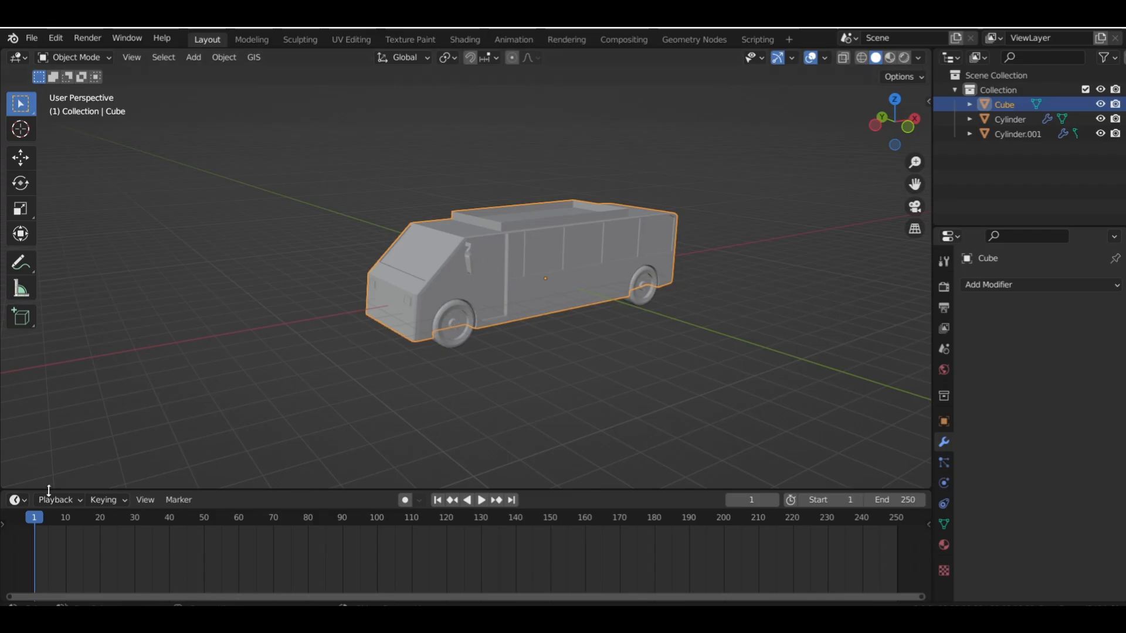
pyautogui.moveTo(263, 488); pyautogui.dragTo(291, 390)
pyautogui.click(17, 402)
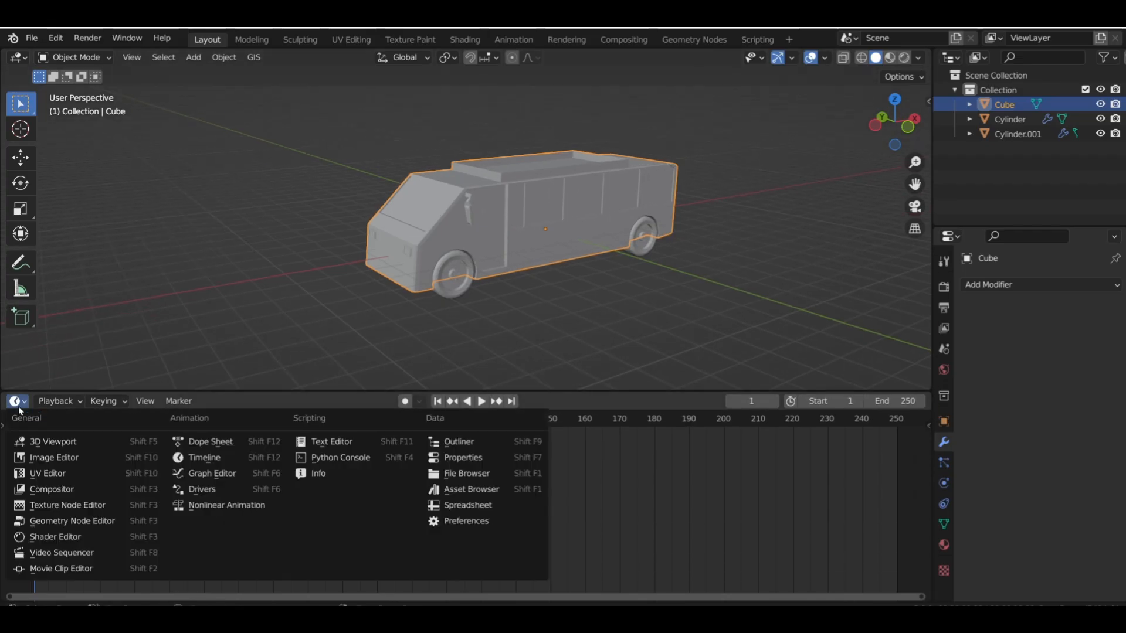
pyautogui.click(44, 536)
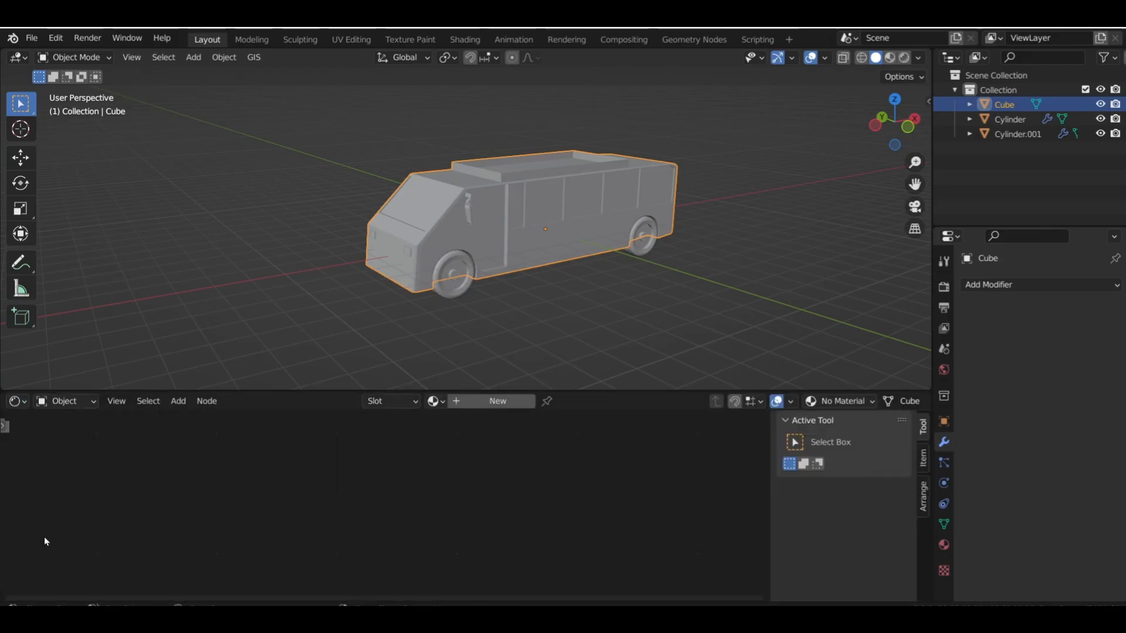
# Create a new material for the bus body and reposition the node view to make room beside Principled BSDF
pyautogui.click(496, 403)
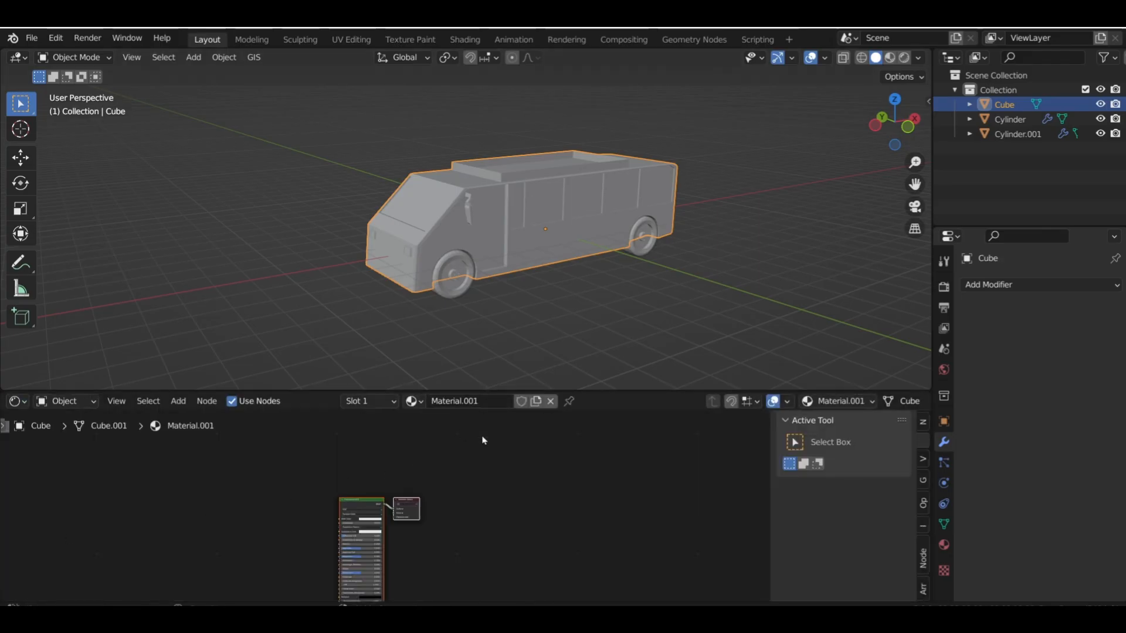
pyautogui.scroll(2, 423, 491)
pyautogui.moveTo(422, 491); pyautogui.dragTo(637, 458, button='middle')
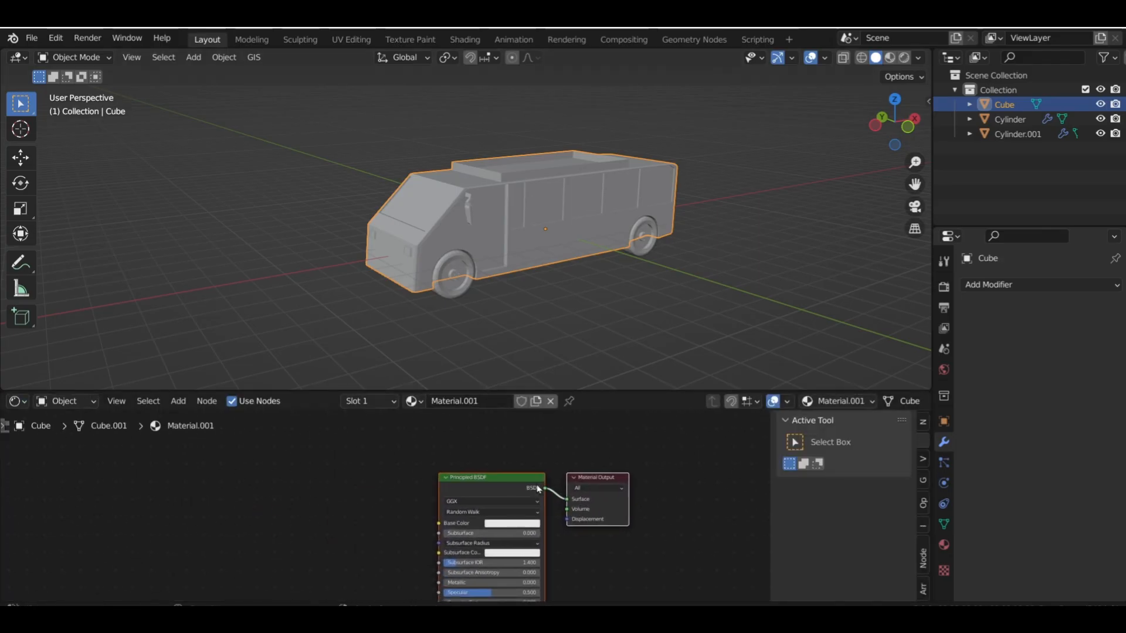
pyautogui.click(488, 496)
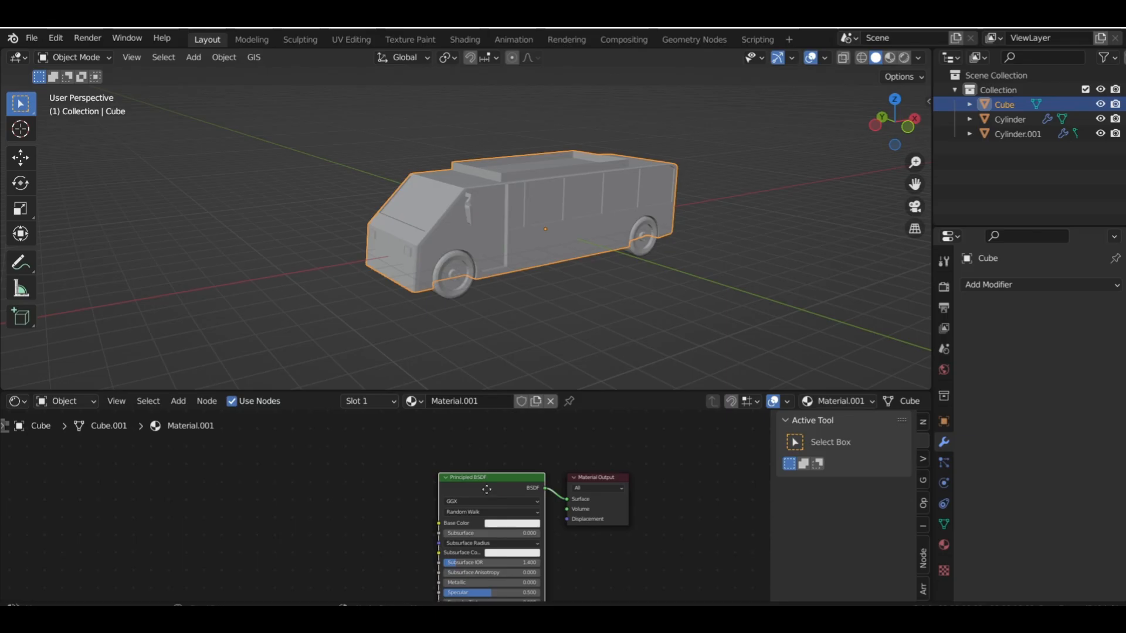
pyautogui.moveTo(487, 489); pyautogui.dragTo(521, 456, button='middle')
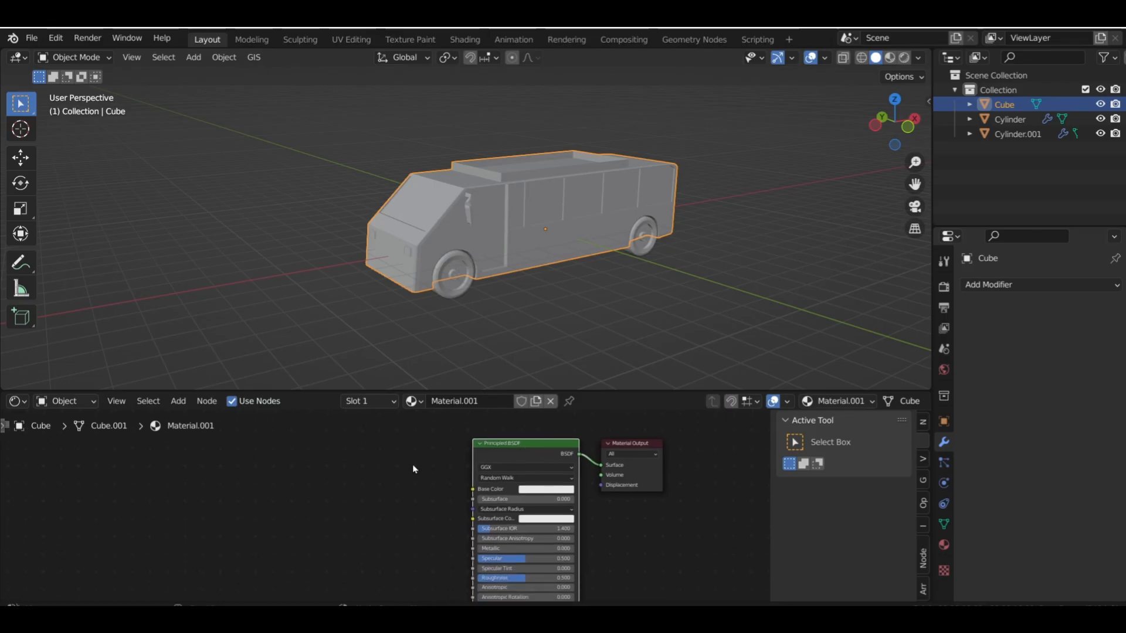
# Add an Image Texture node and connect its Color output to the Principled BSDF's Base Color
pyautogui.hotkey('shift', 'a')
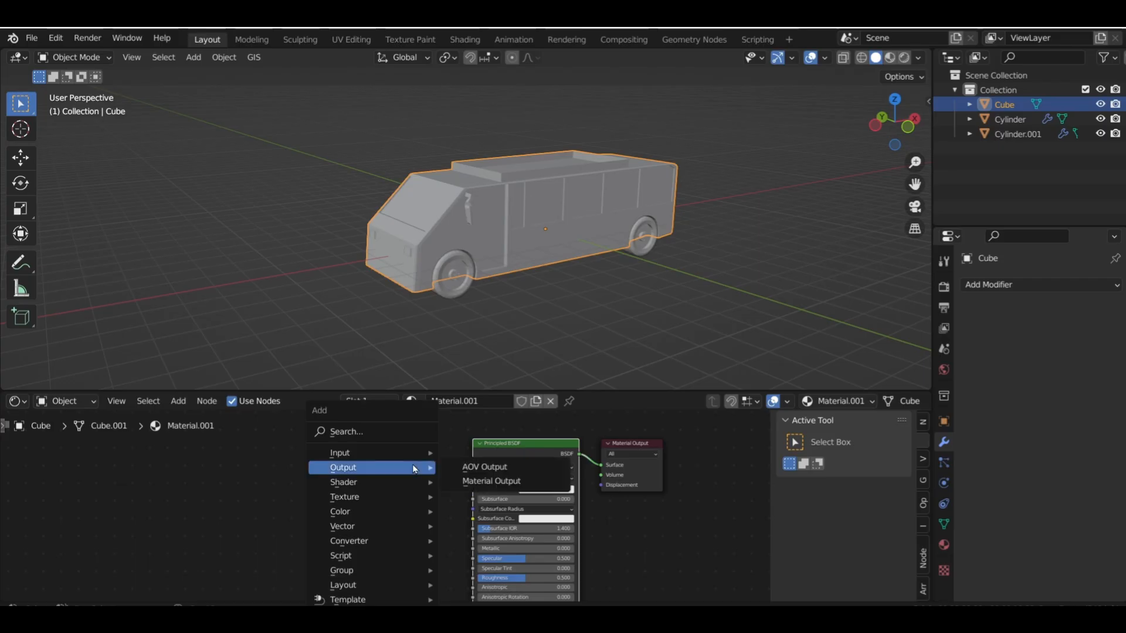
pyautogui.moveTo(378, 496)
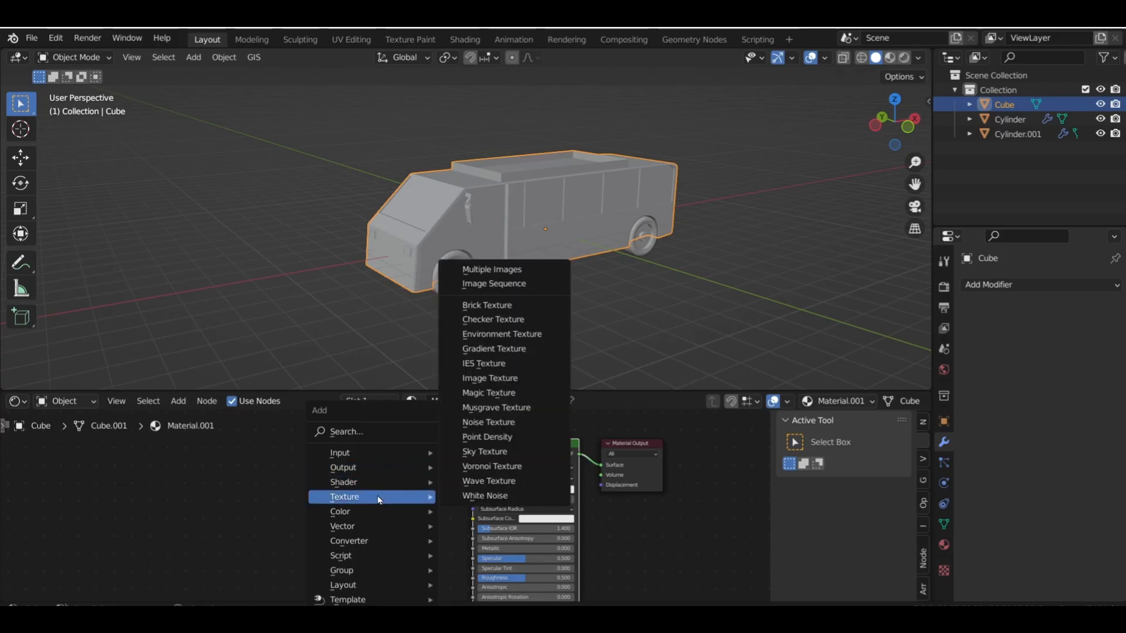
pyautogui.click(512, 386)
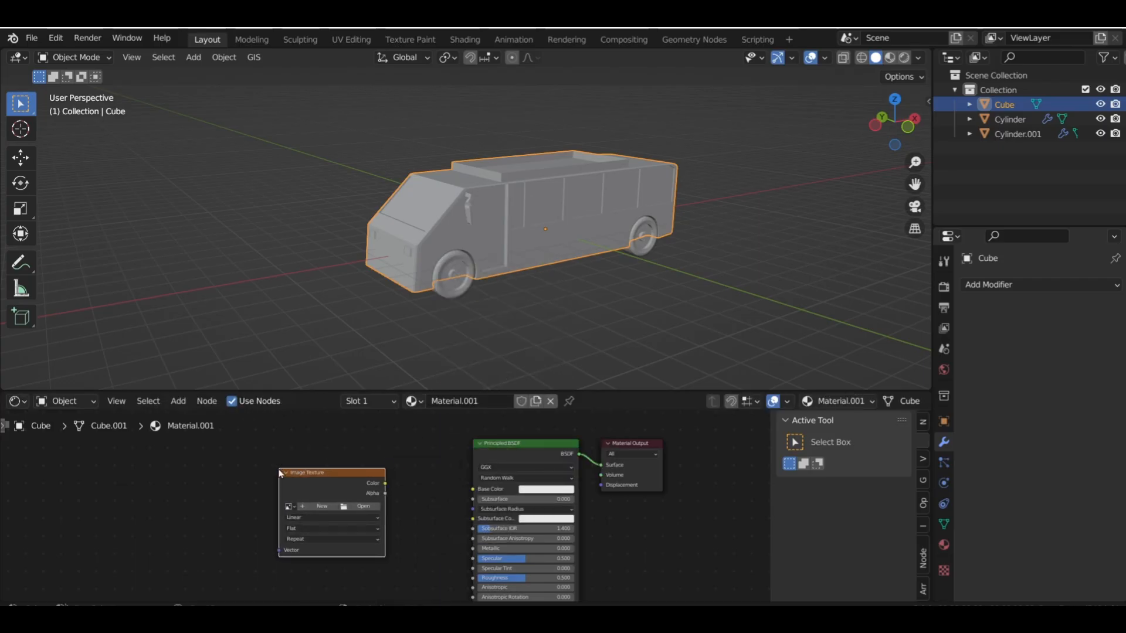
pyautogui.moveTo(383, 486); pyautogui.dragTo(465, 489)
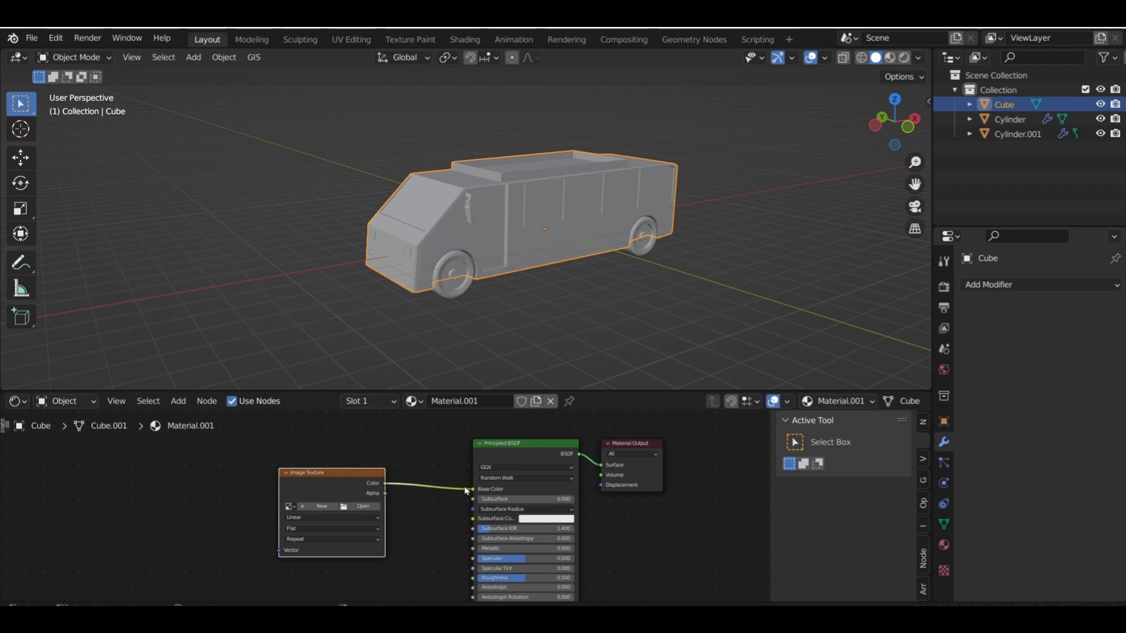
# Load resurrect-64-32x.png from D:\CG traders upload new folder\colorplate into the Image Texture node
pyautogui.click(363, 508)
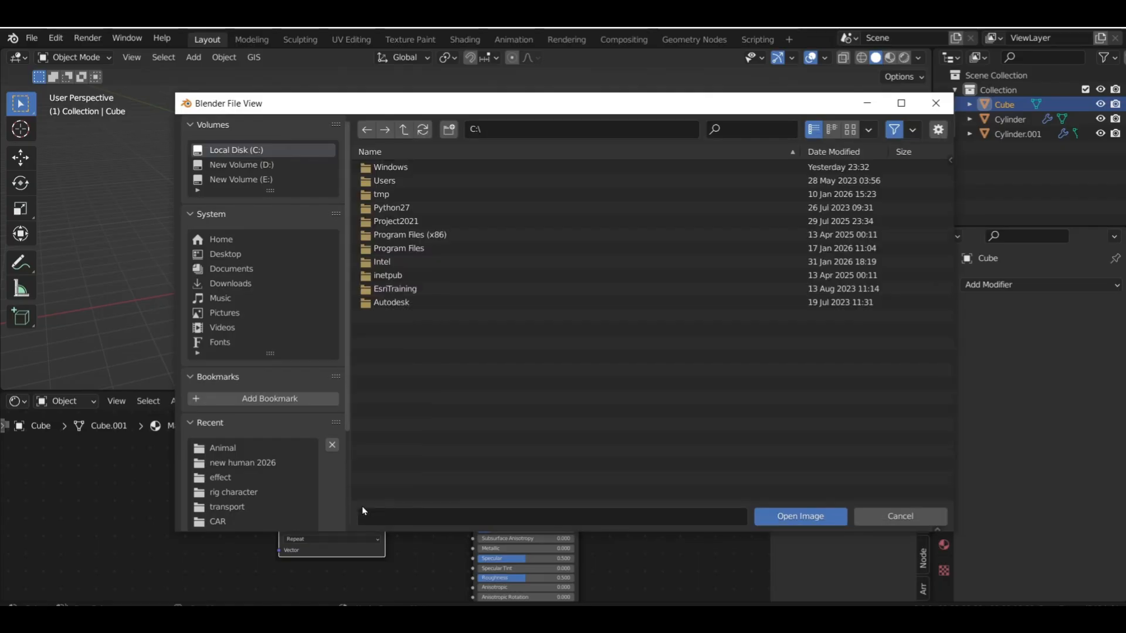
pyautogui.click(267, 169)
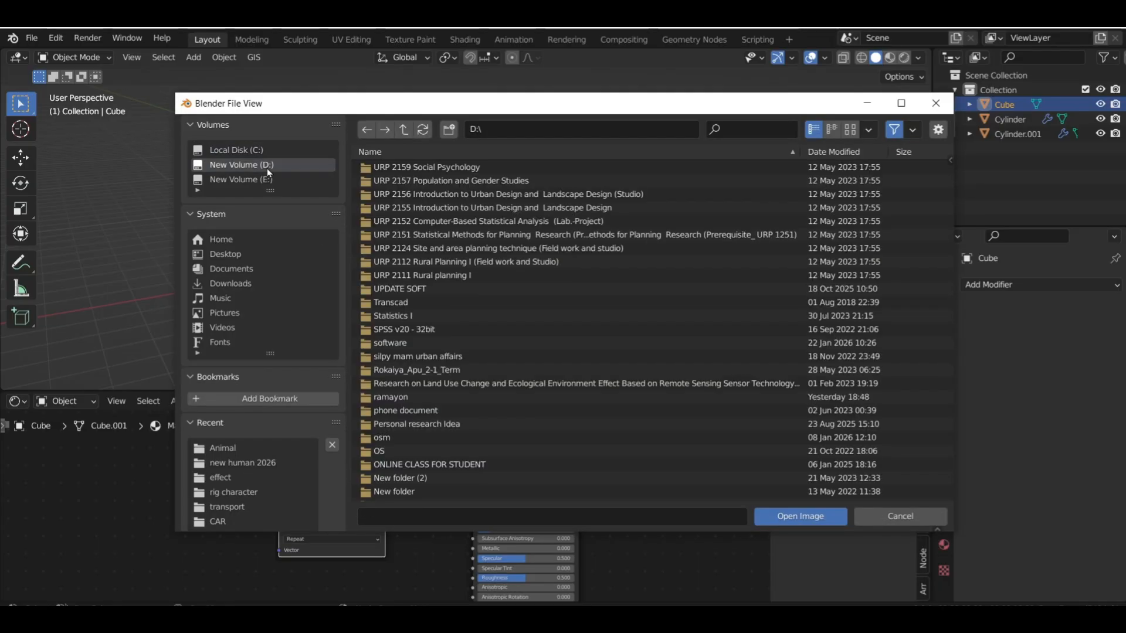
pyautogui.scroll(-6, 411, 352)
pyautogui.scroll(-5, 442, 404)
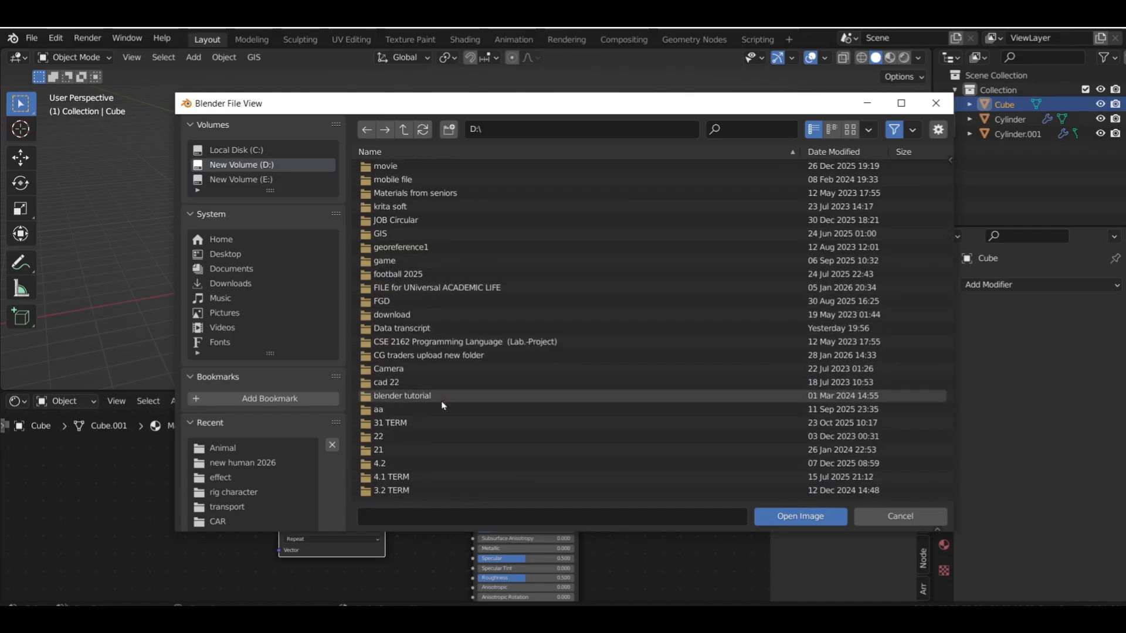
pyautogui.doubleClick(439, 355)
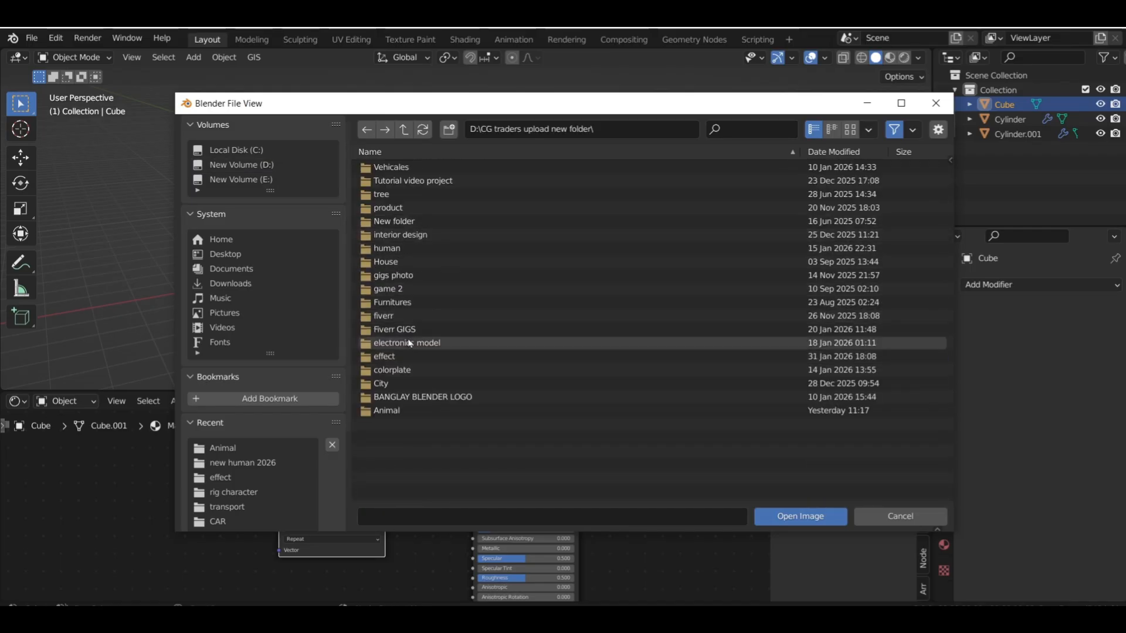
pyautogui.doubleClick(392, 370)
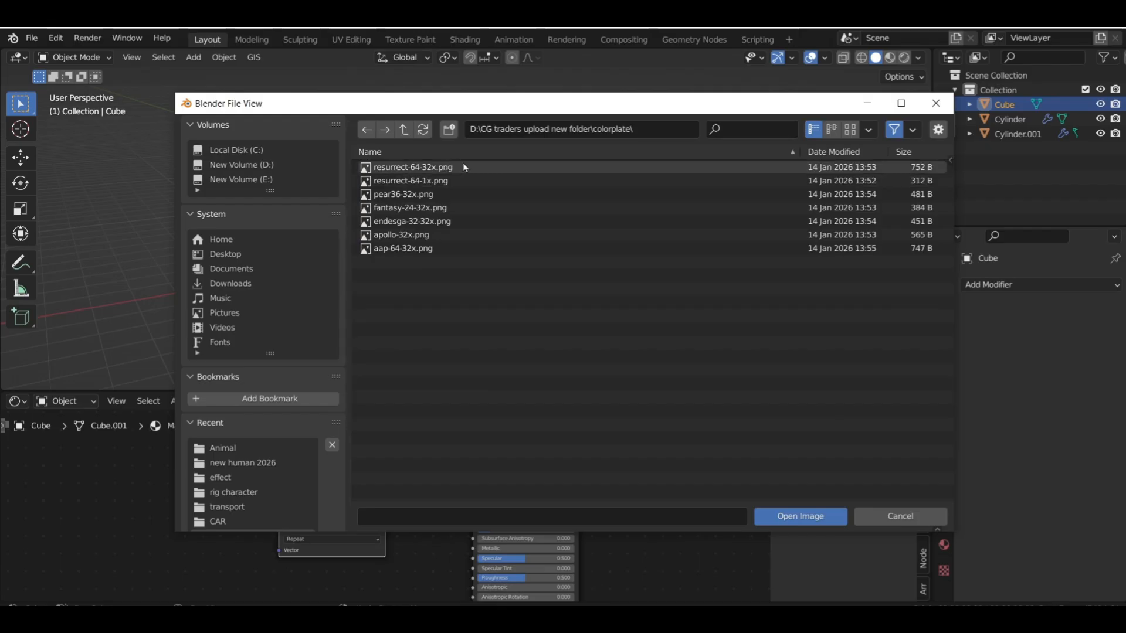
pyautogui.doubleClick(503, 169)
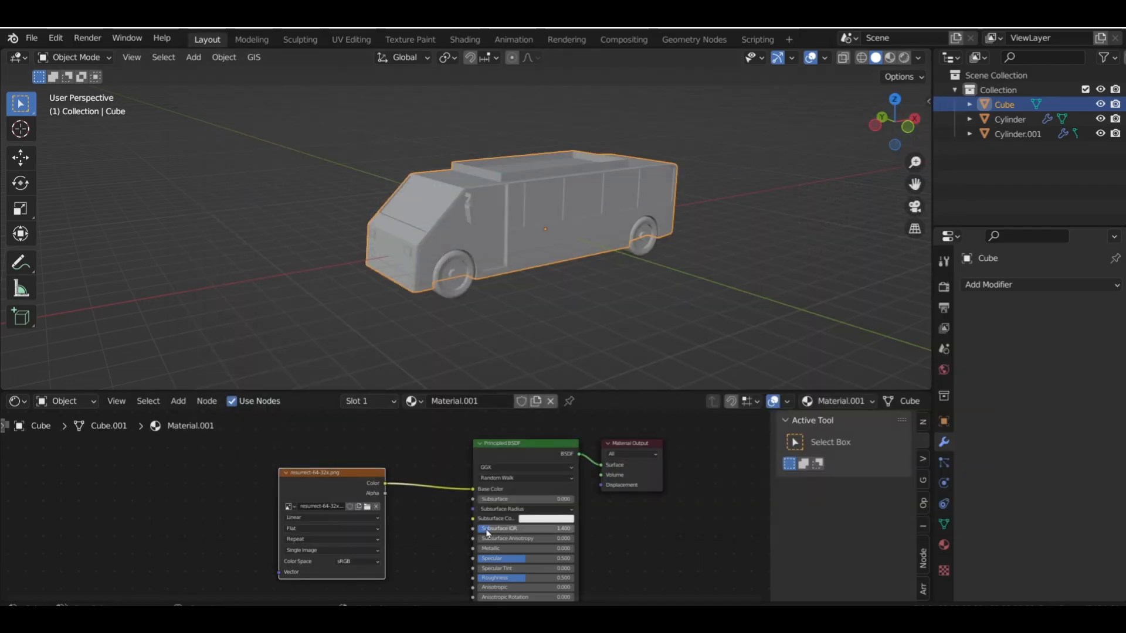
# Set the image texture's interpolation to Closest and the viewport shading colour to Texture
pyautogui.click(363, 518)
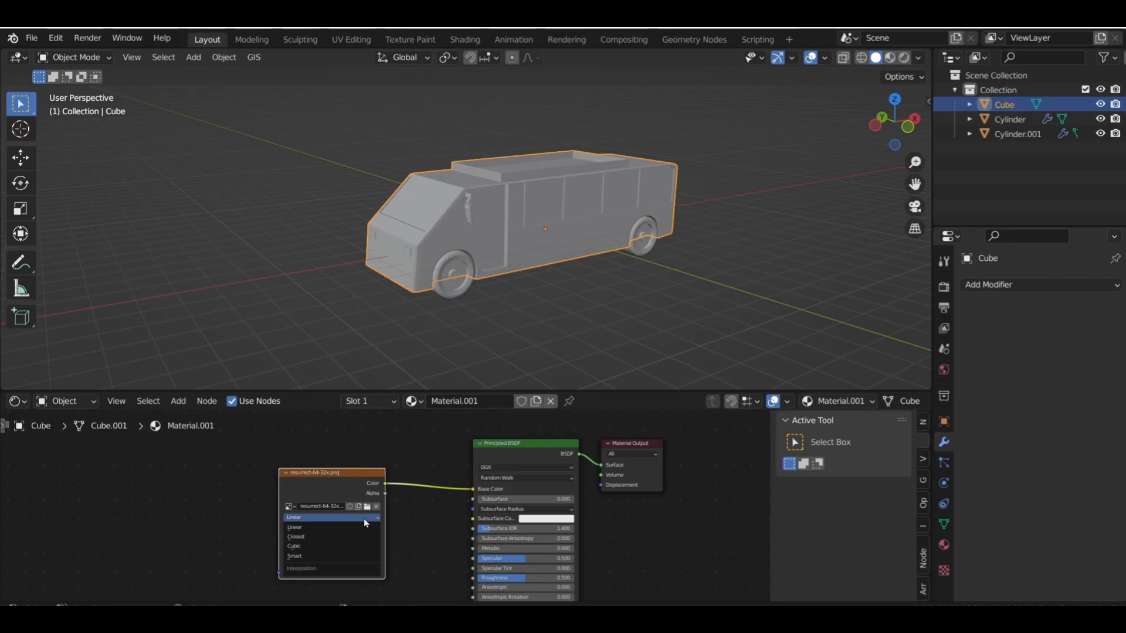
pyautogui.click(329, 536)
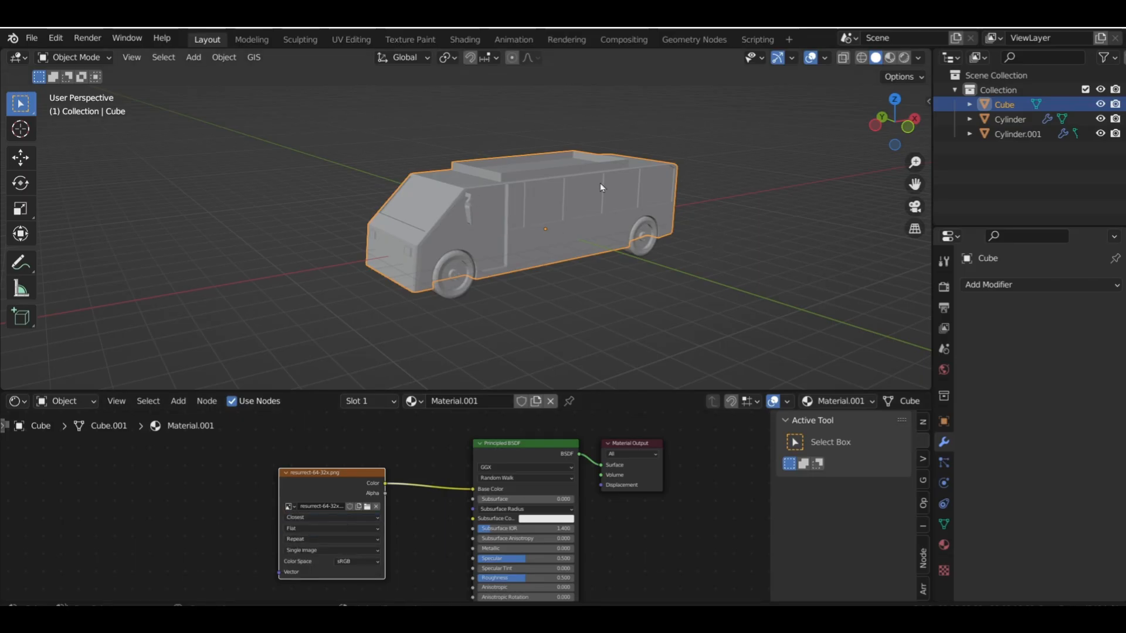
pyautogui.click(918, 58)
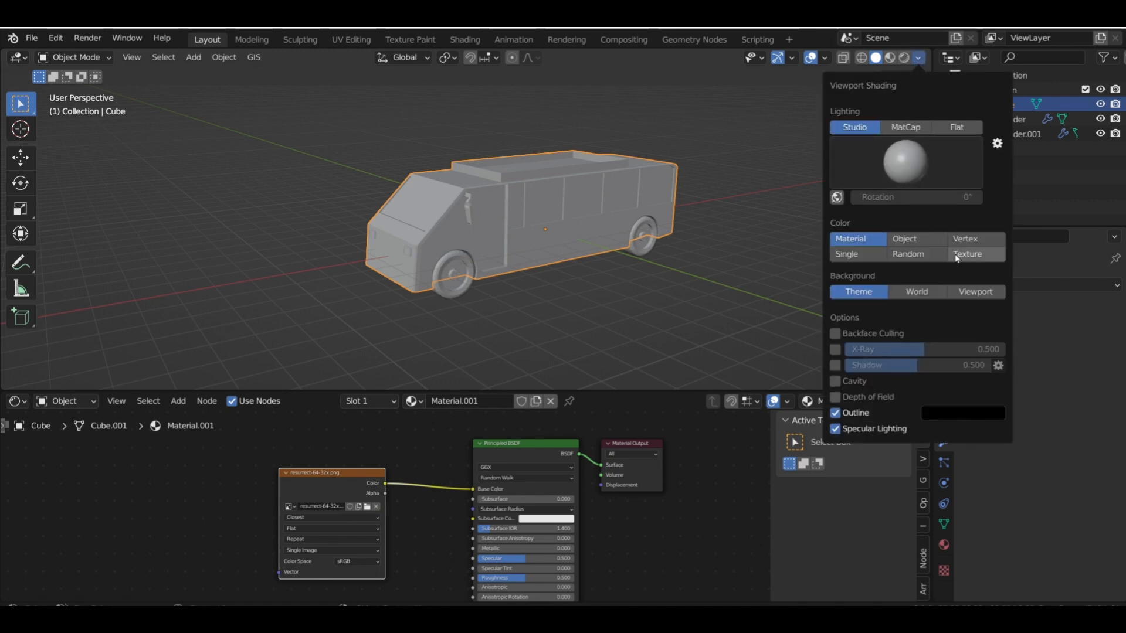
pyautogui.click(973, 255)
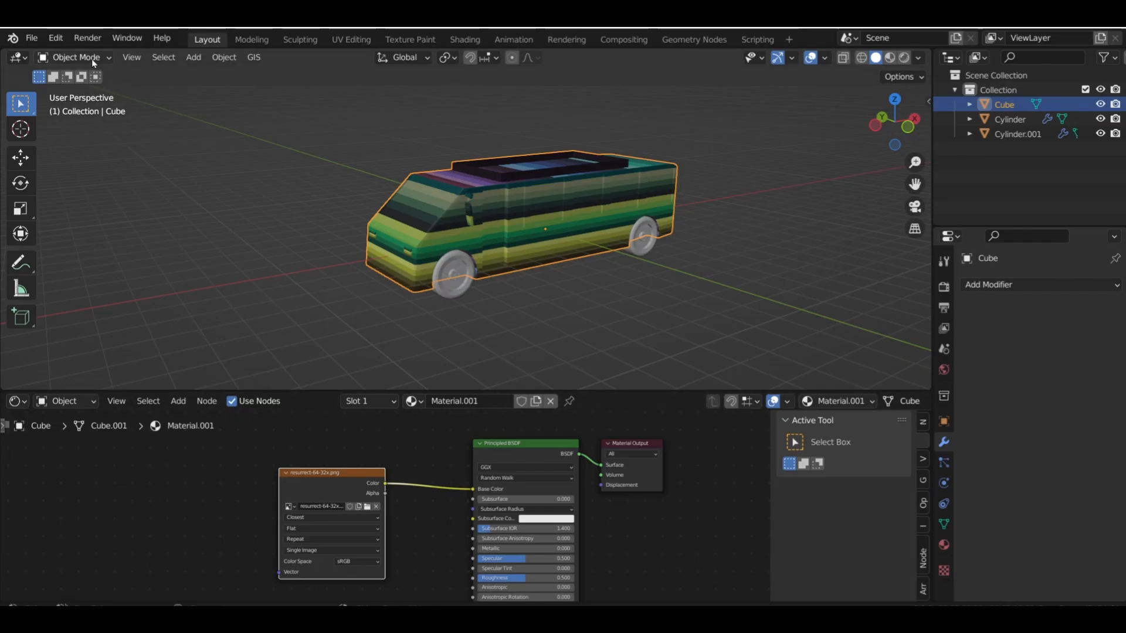
# Change the lower area to the UV Editor and put the bus body into Edit Mode
pyautogui.click(16, 401)
pyautogui.click(46, 476)
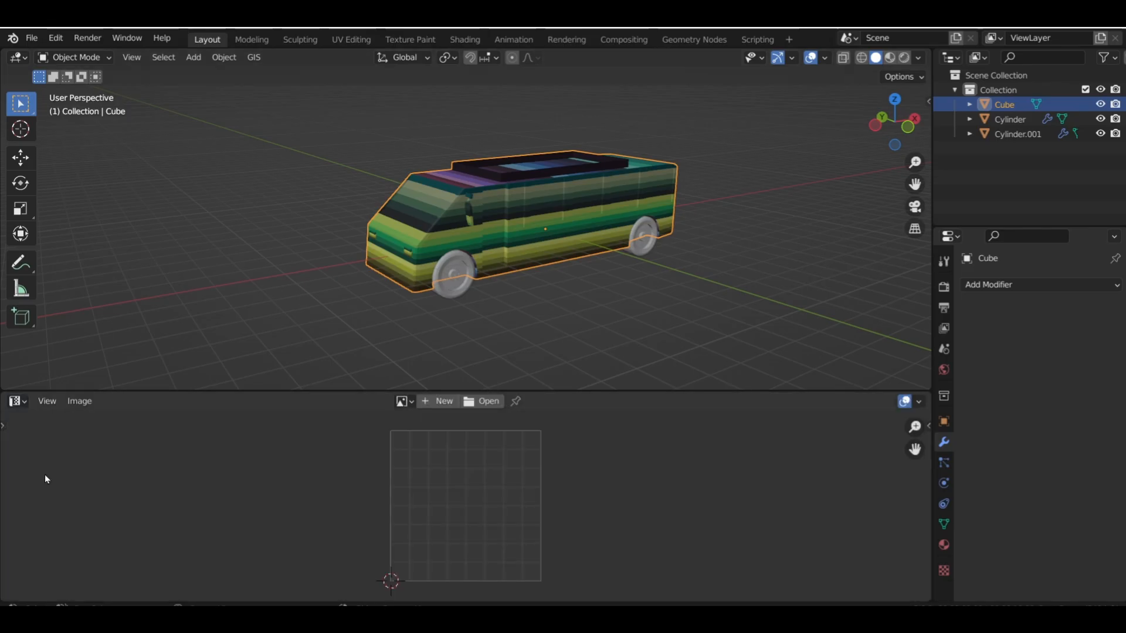
pyautogui.click(75, 58)
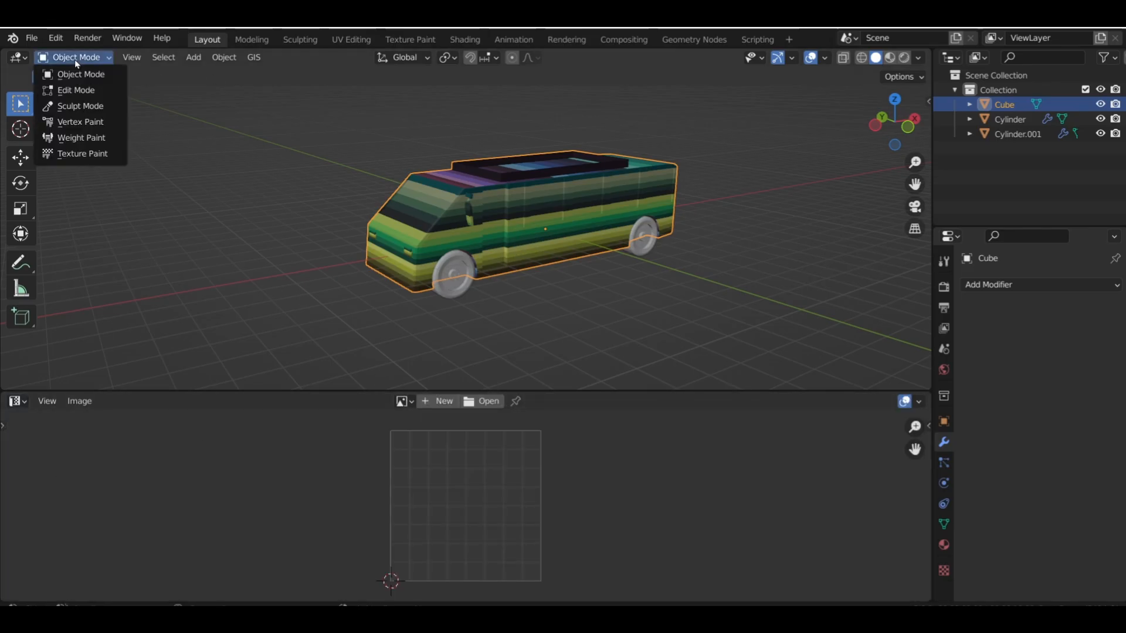
pyautogui.click(82, 91)
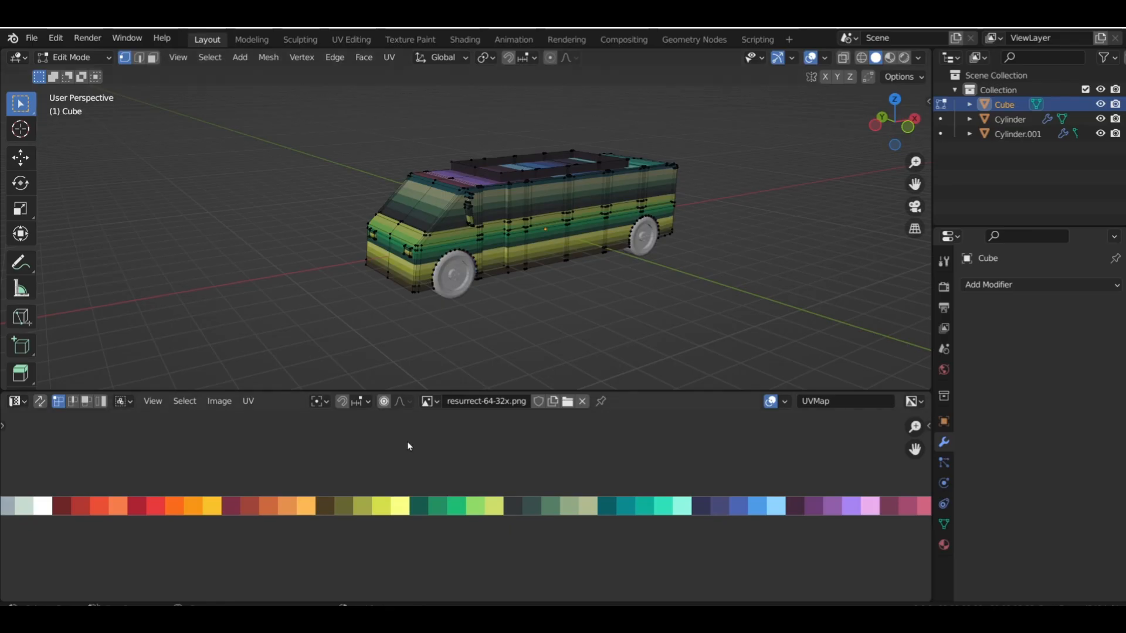
# Select the entire bus body mesh so all its UVs are shown over the palette image
pyautogui.scroll(-9, 424, 459)
pyautogui.scroll(4, 452, 337)
pyautogui.scroll(-3, 466, 234)
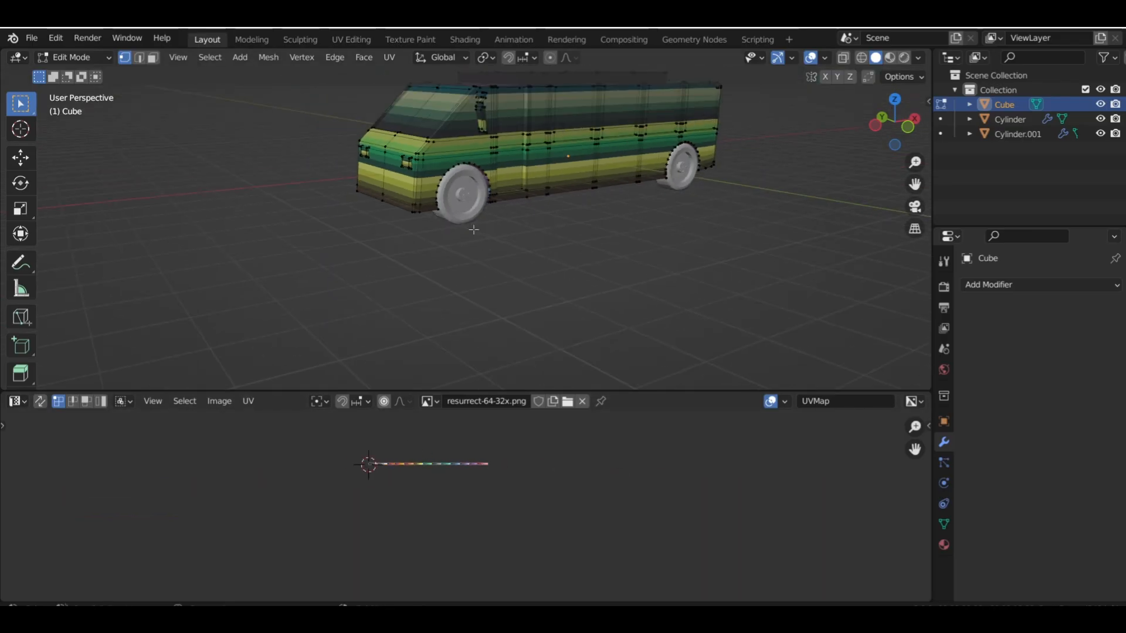
pyautogui.keyDown('shift'); pyautogui.moveTo(493, 220); pyautogui.dragTo(474, 285, button='middle'); pyautogui.keyUp('shift')
pyautogui.press('a')
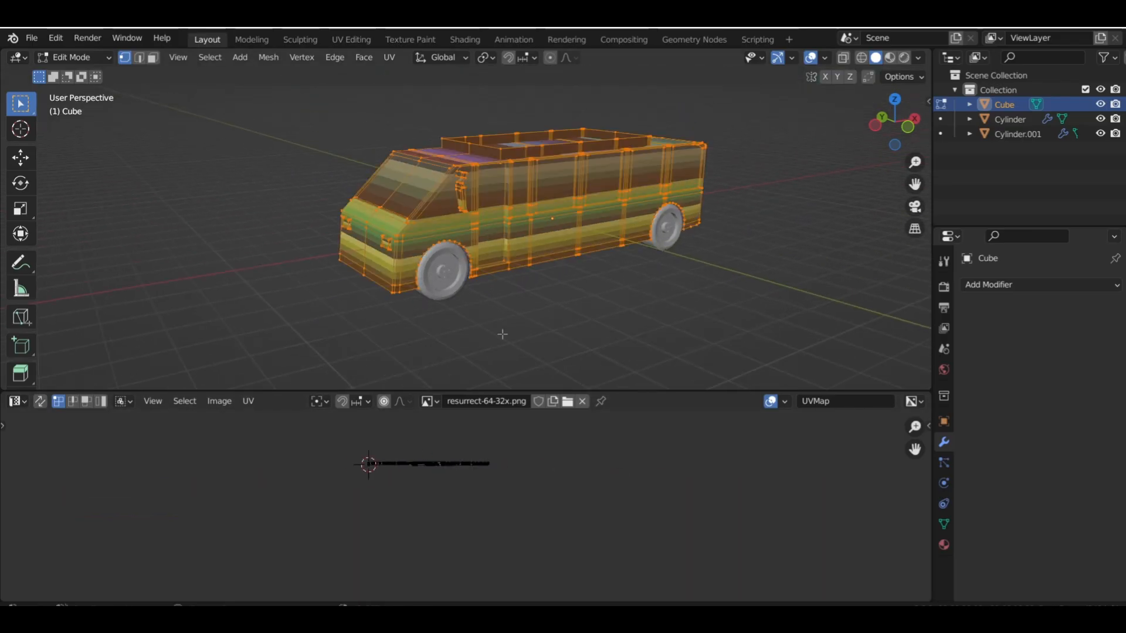
pyautogui.scroll(3, 447, 509)
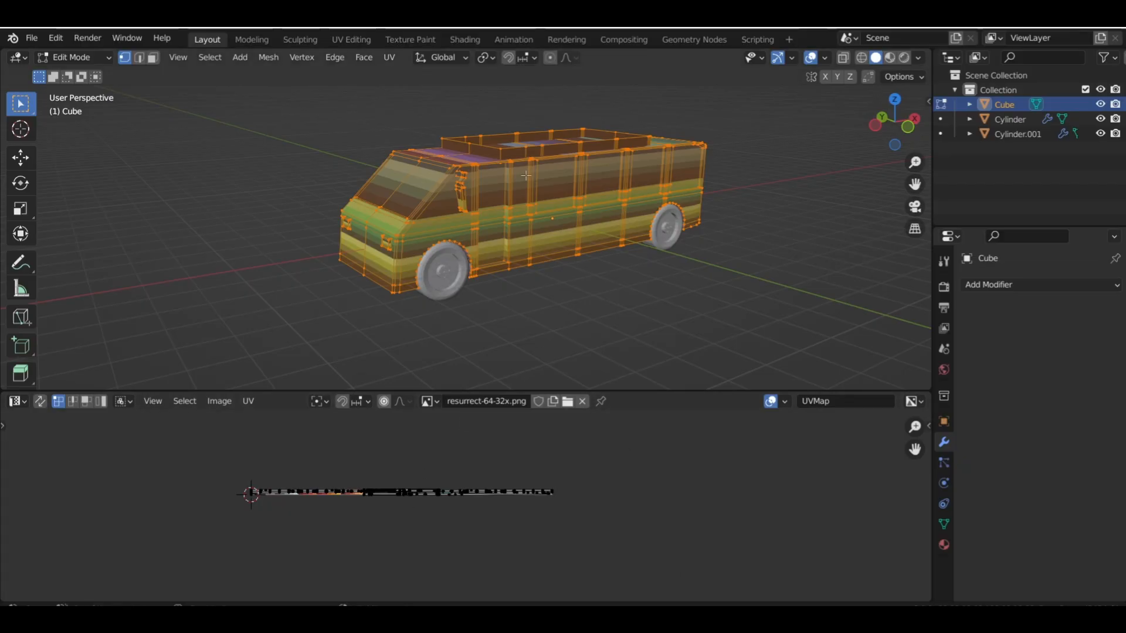
# Switch to face selection, select all the bus body's UVs and scale them to 0 so they collapse into one point
pyautogui.click(154, 57)
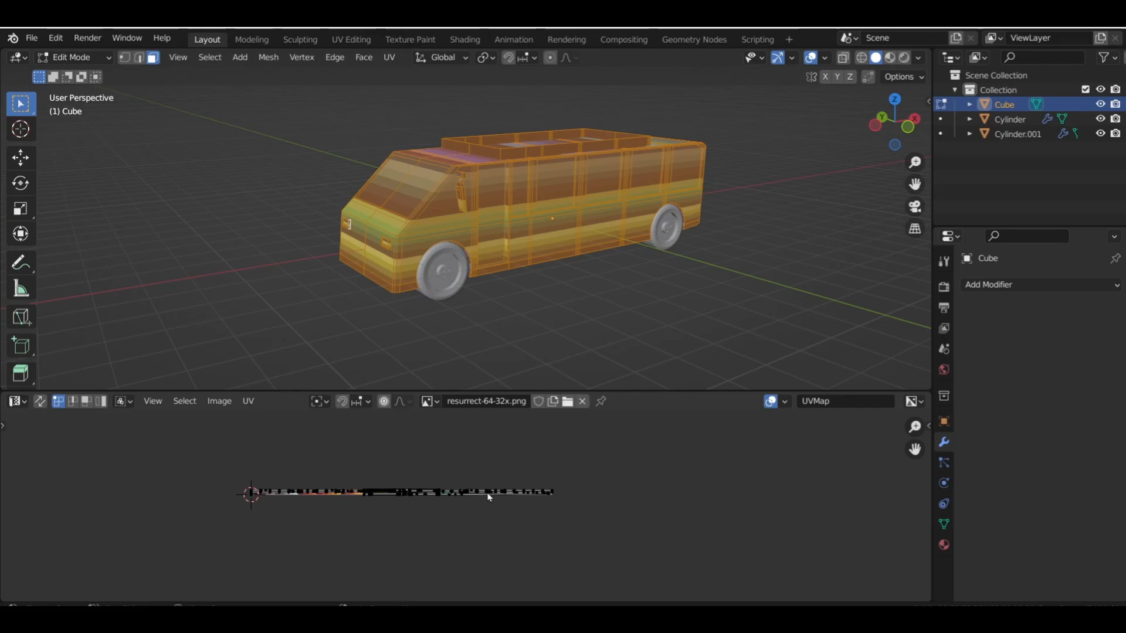
pyautogui.press('a')
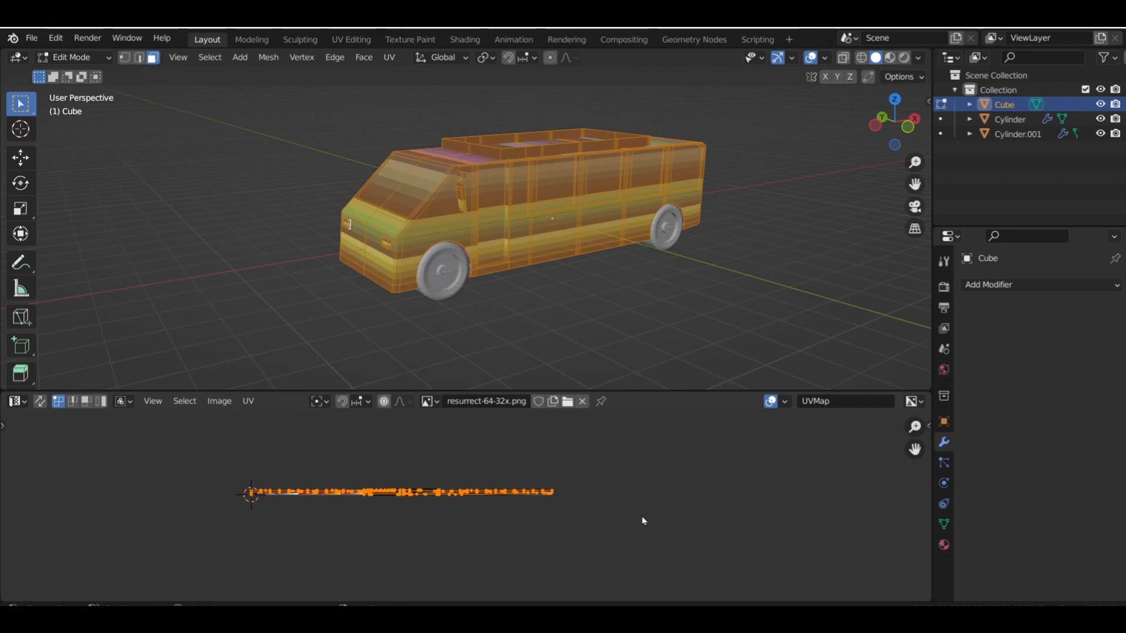
pyautogui.press('s')
pyautogui.press('0')
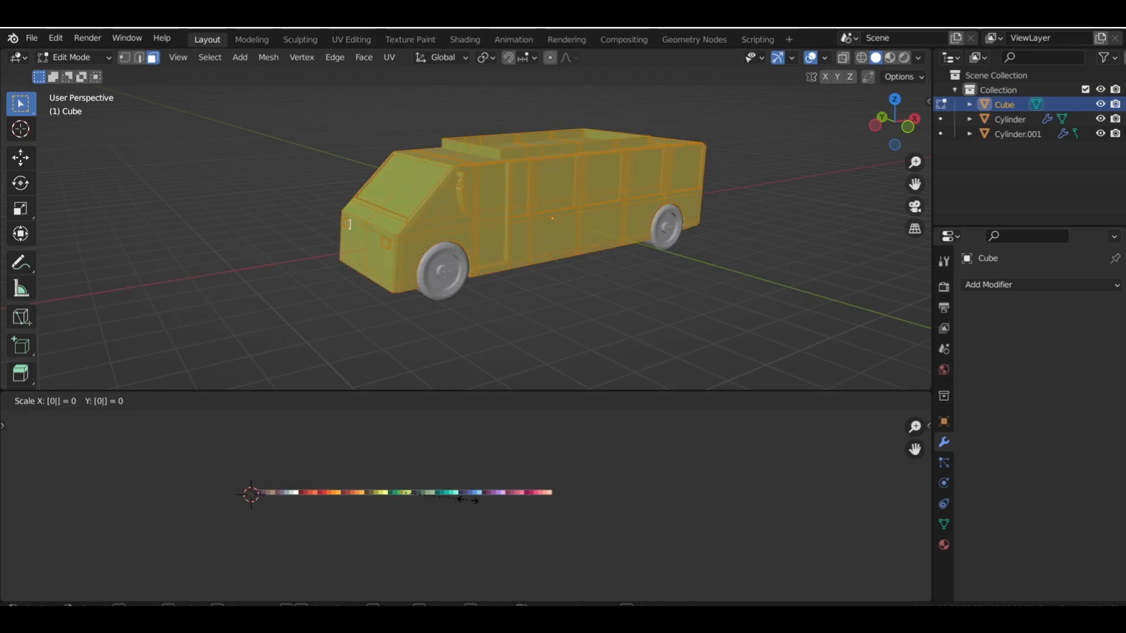
pyautogui.press('Return')
# Move the bus body's collapsed UVs onto the dark purple swatch that starts the palette's purple range
pyautogui.scroll(4, 431, 519)
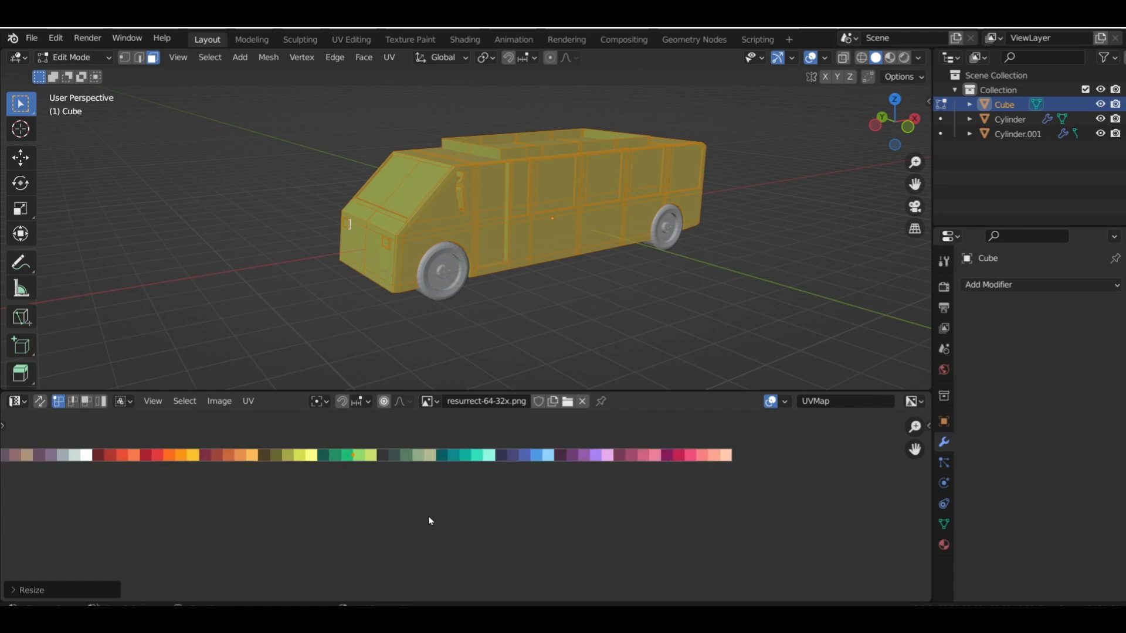
pyautogui.moveTo(420, 504); pyautogui.dragTo(470, 521, button='middle')
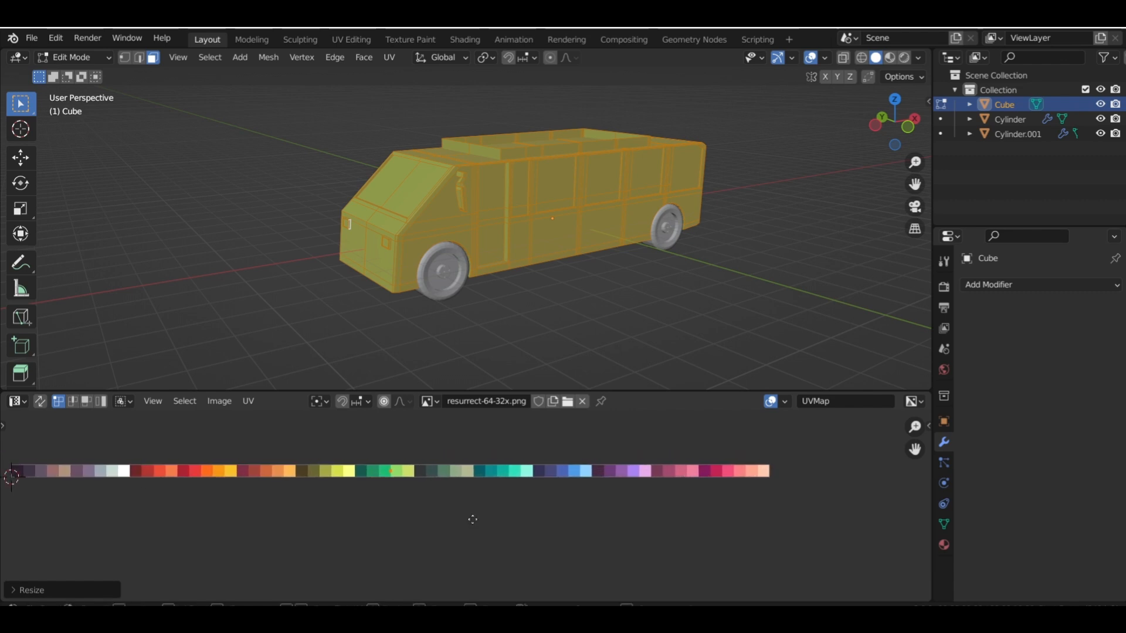
pyautogui.press('g')
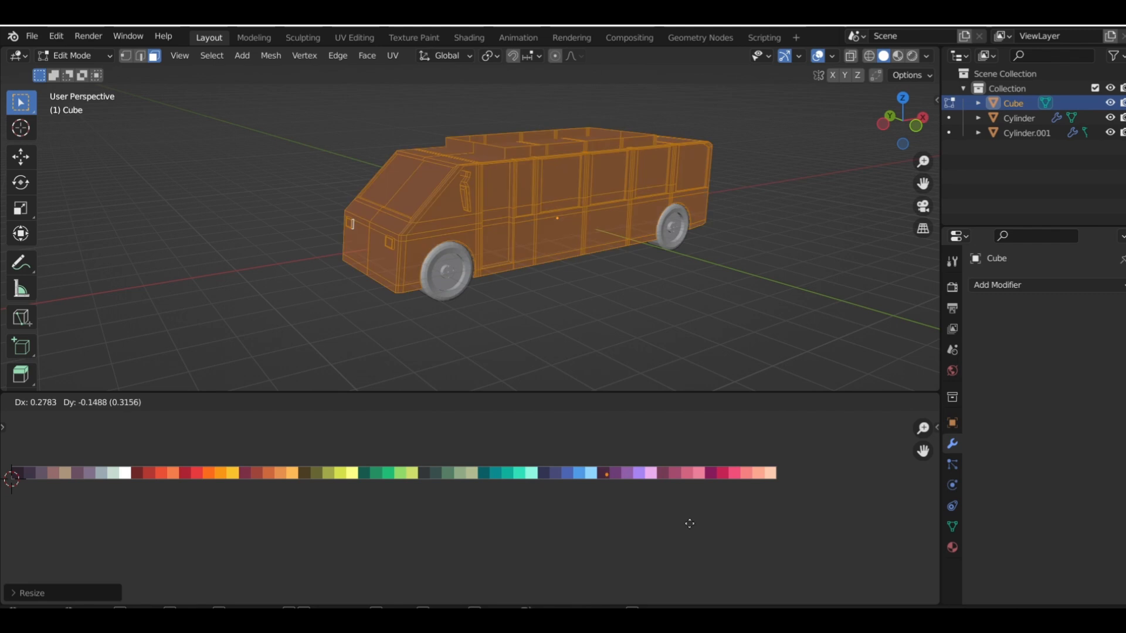
pyautogui.click(690, 524)
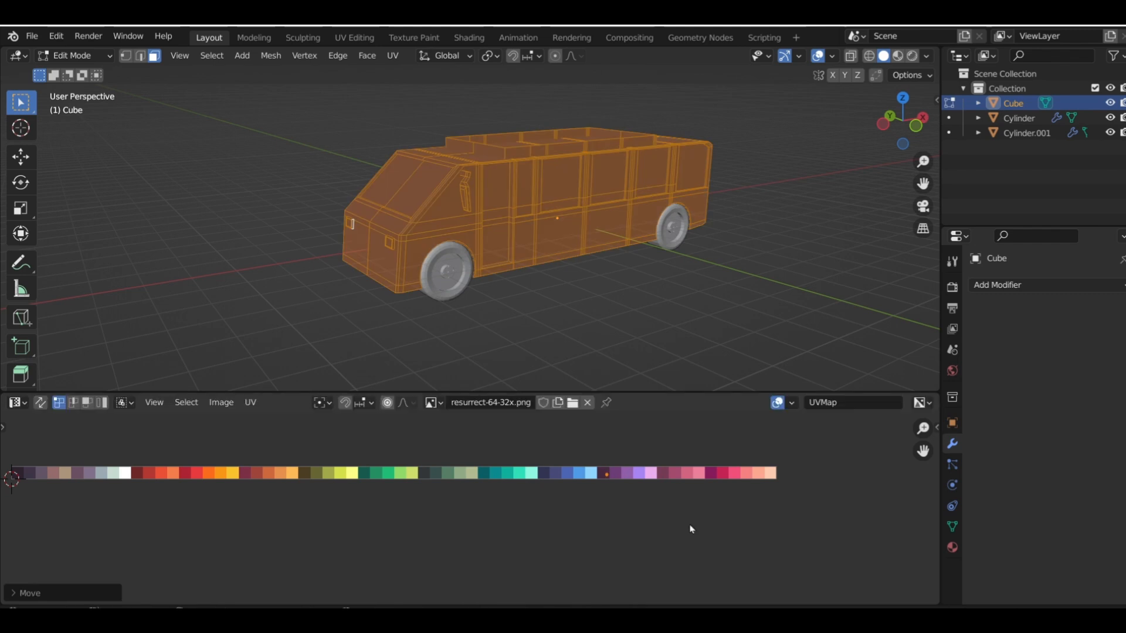
pyautogui.hotkey('ctrl', 'z')
# Select both windshield faces and move their UVs onto a blue palette swatch
pyautogui.moveTo(660, 236); pyautogui.dragTo(508, 212, button='middle')
pyautogui.scroll(4, 518, 232)
pyautogui.scroll(-4, 576, 240)
pyautogui.click(507, 211)
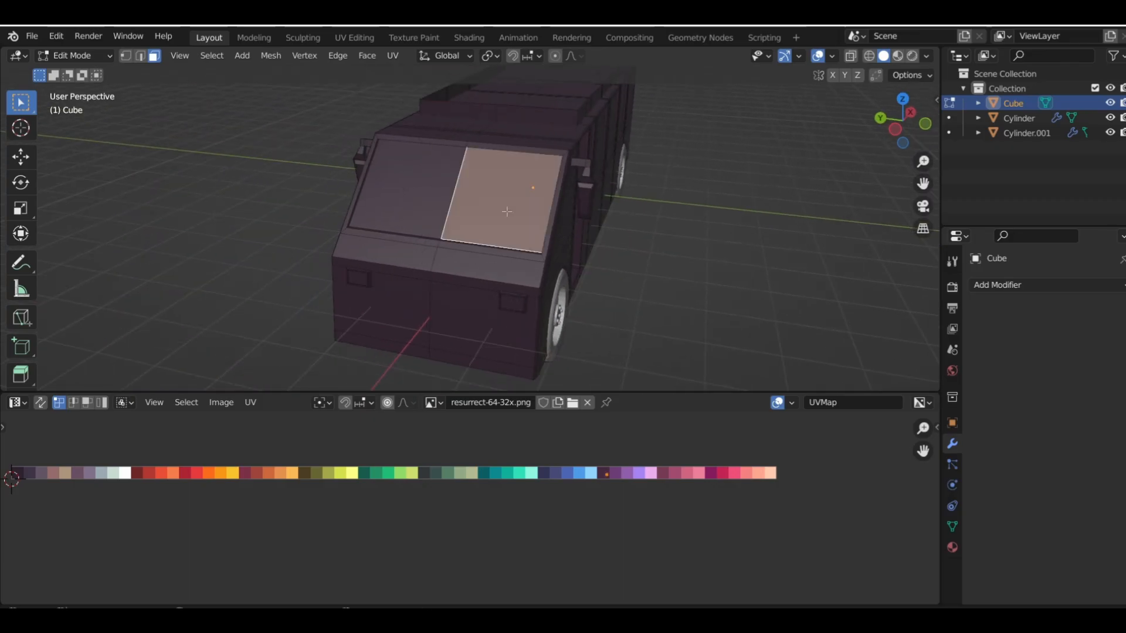
pyautogui.keyDown('shift'); pyautogui.click(435, 187); pyautogui.keyUp('shift')
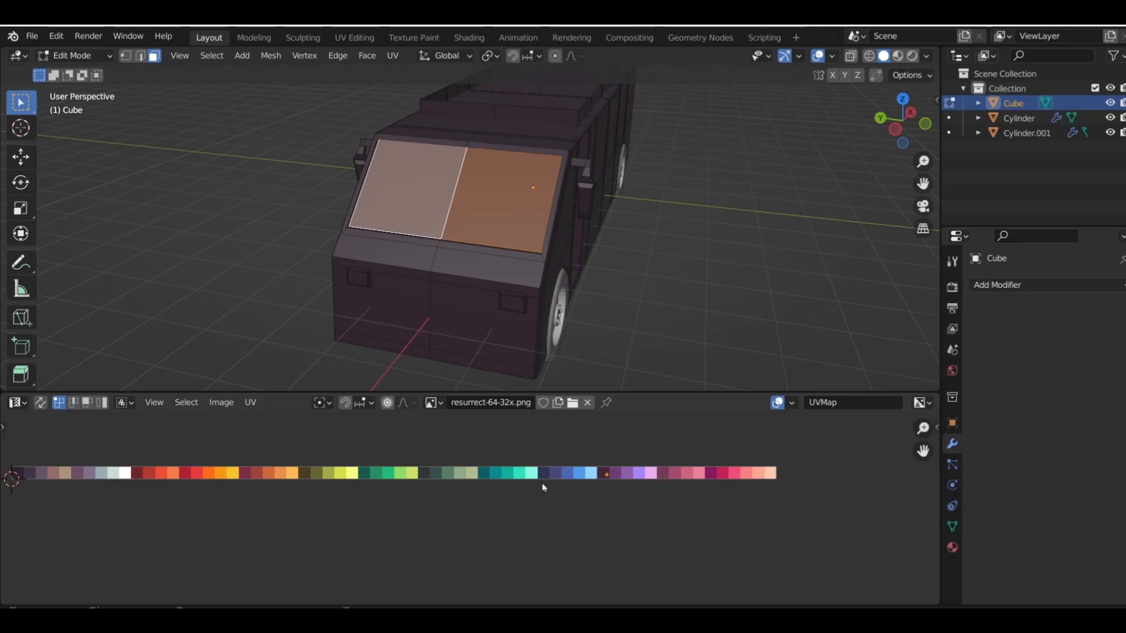
pyautogui.press('g')
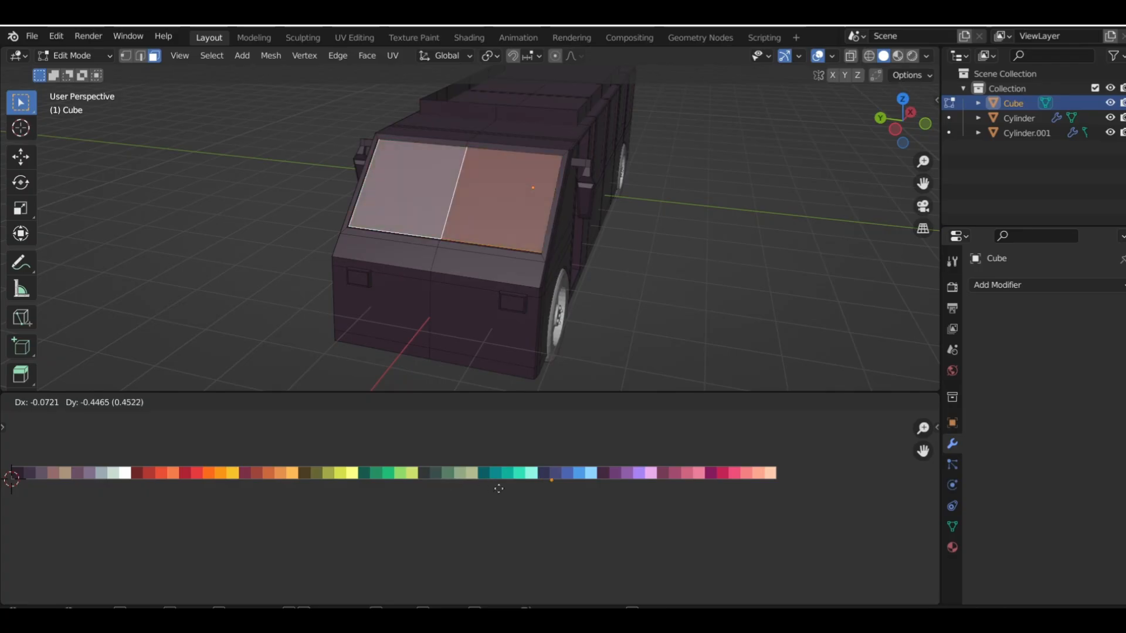
pyautogui.click(516, 482)
pyautogui.click(619, 267)
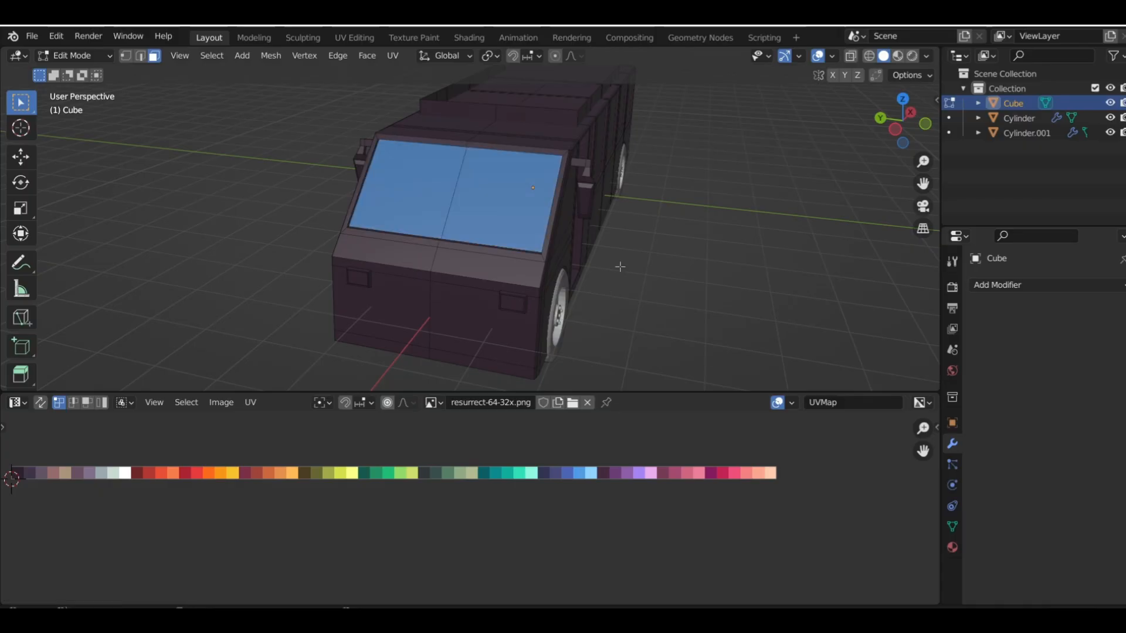
# Select the narrow window behind the door and the four larger windows along one side of the bus
pyautogui.moveTo(646, 259); pyautogui.dragTo(520, 224, button='middle')
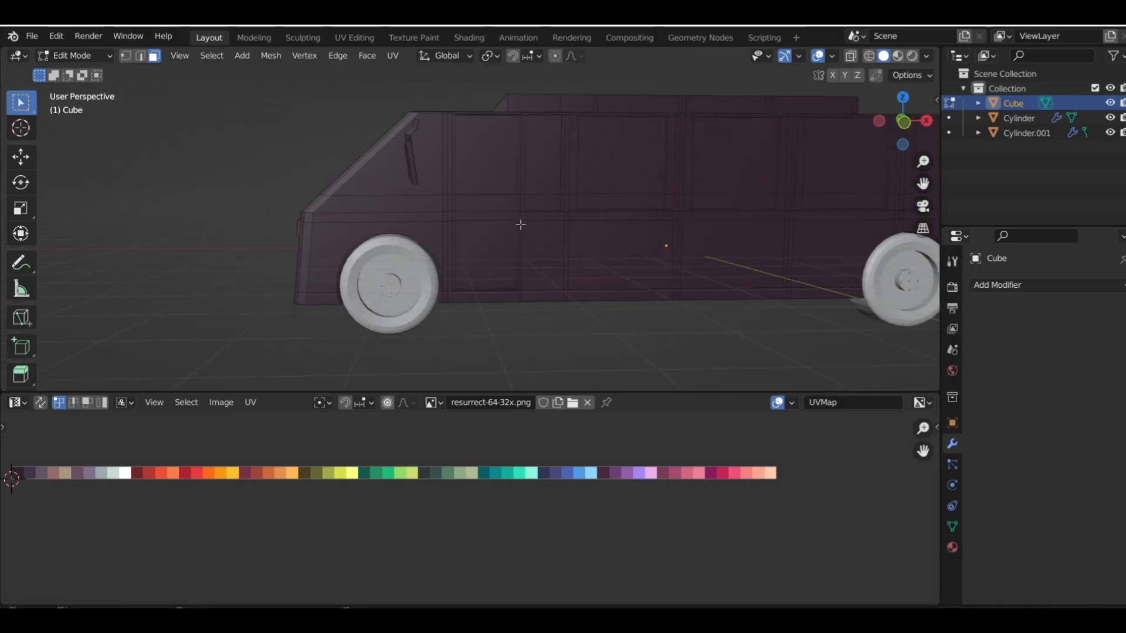
pyautogui.keyDown('shift'); pyautogui.moveTo(505, 268); pyautogui.dragTo(429, 322, button='middle'); pyautogui.keyUp('shift')
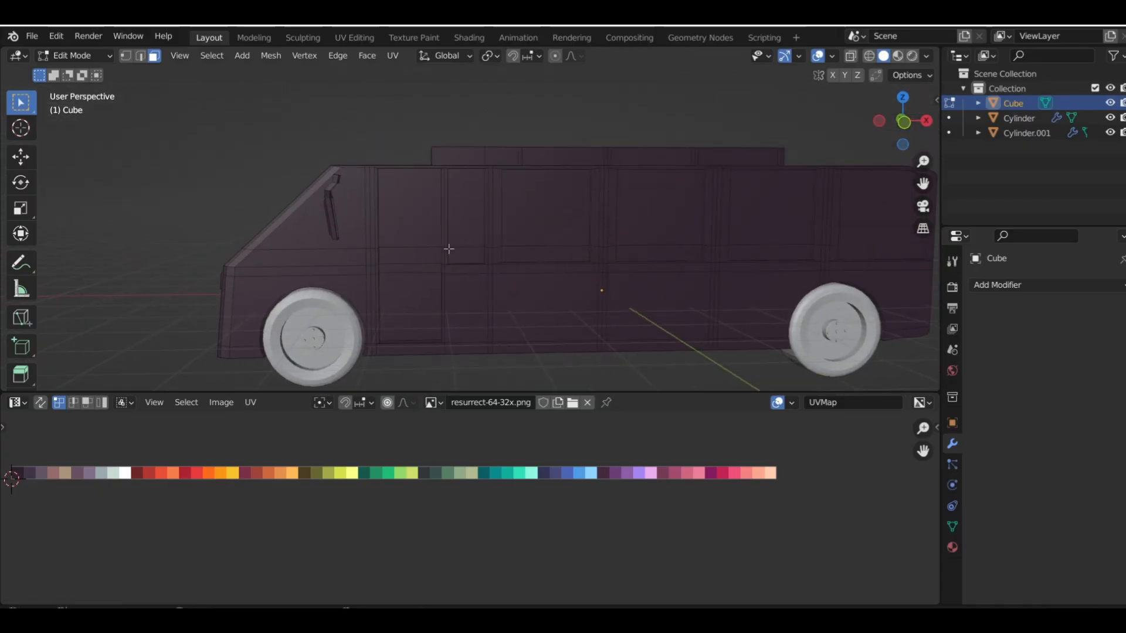
pyautogui.click(476, 217)
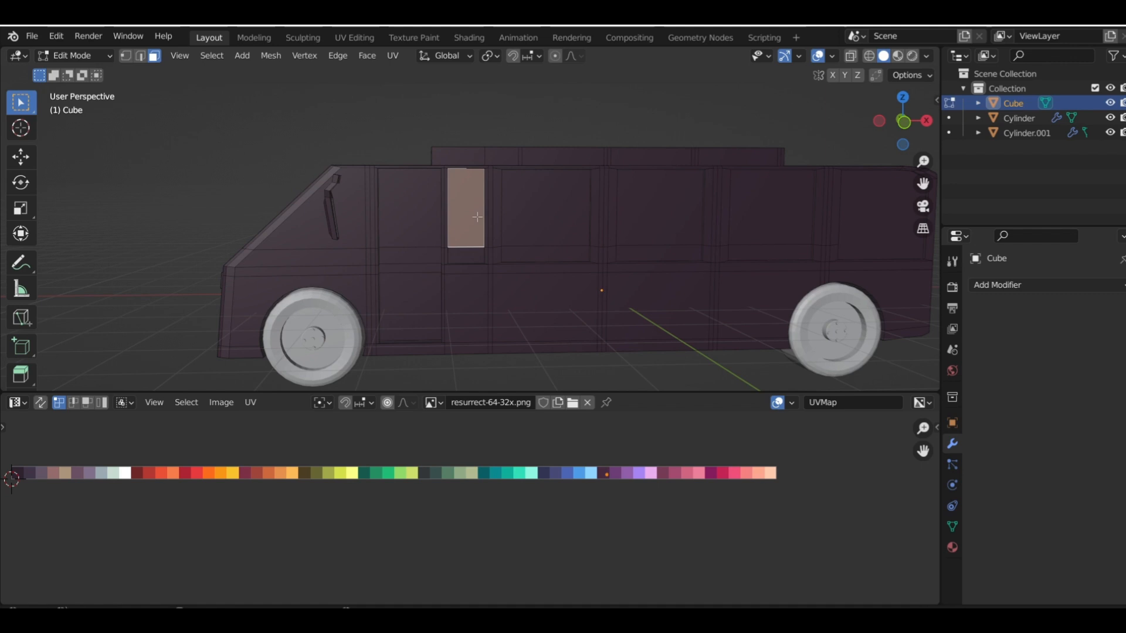
pyautogui.moveTo(476, 217); pyautogui.dragTo(517, 229, button='middle')
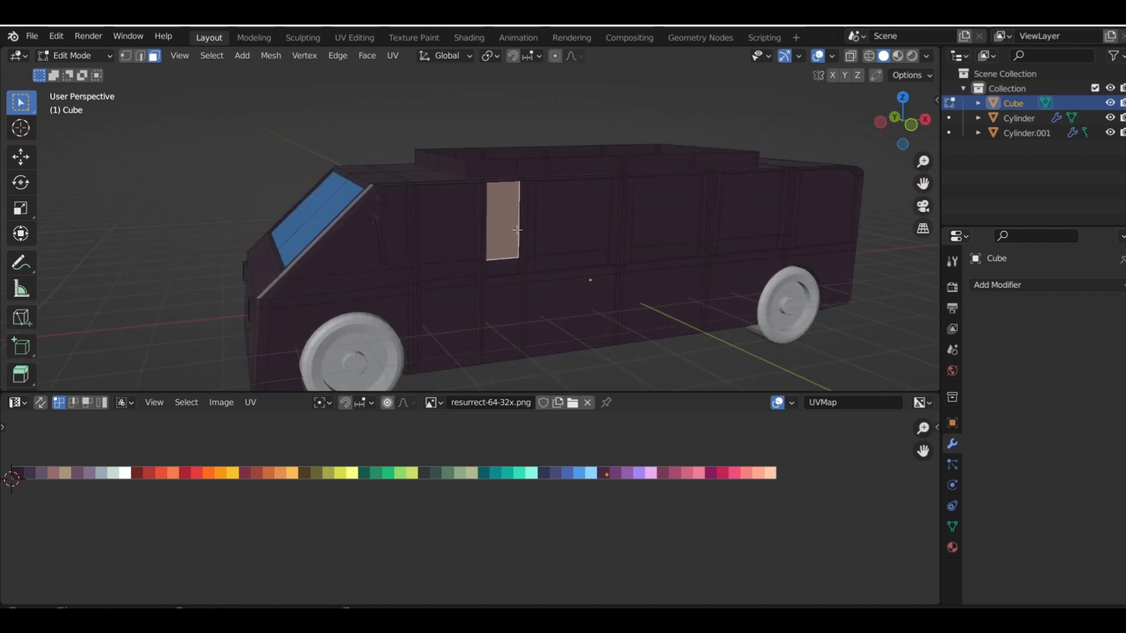
pyautogui.keyDown('shift'); pyautogui.click(574, 219); pyautogui.keyUp('shift')
pyautogui.keyDown('shift'); pyautogui.click(699, 219); pyautogui.keyUp('shift')
pyautogui.keyDown('shift'); pyautogui.click(821, 228); pyautogui.keyUp('shift')
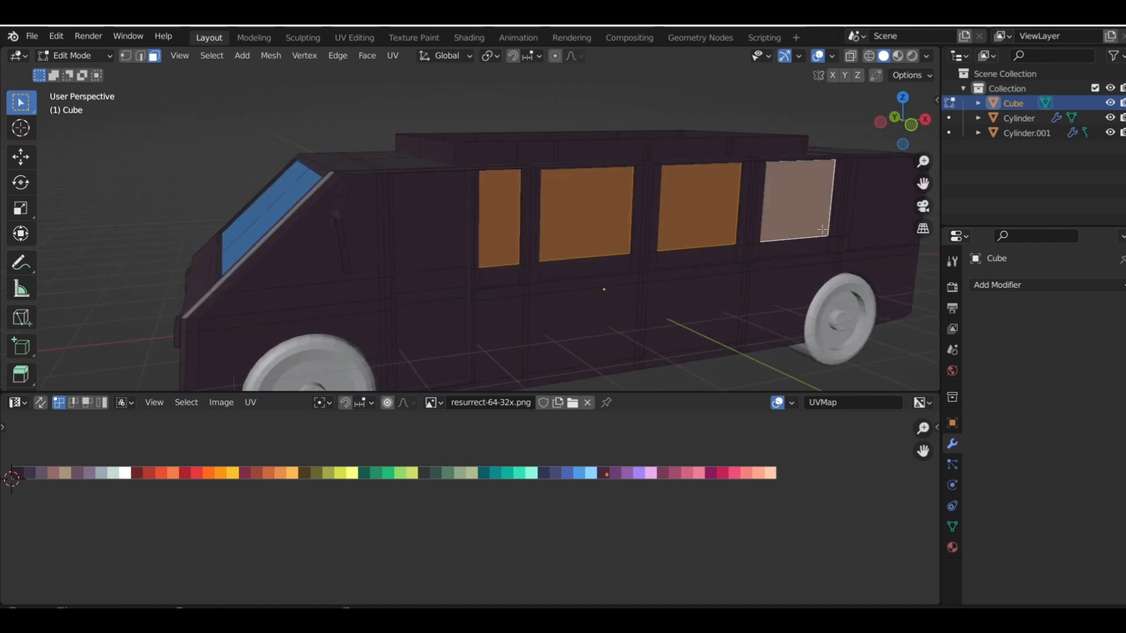
pyautogui.moveTo(822, 229); pyautogui.dragTo(368, 244, button='middle')
pyautogui.scroll(-3, 768, 220)
pyautogui.keyDown('shift'); pyautogui.click(877, 231); pyautogui.keyUp('shift')
pyautogui.scroll(-4, 808, 243)
pyautogui.scroll(2, 368, 243)
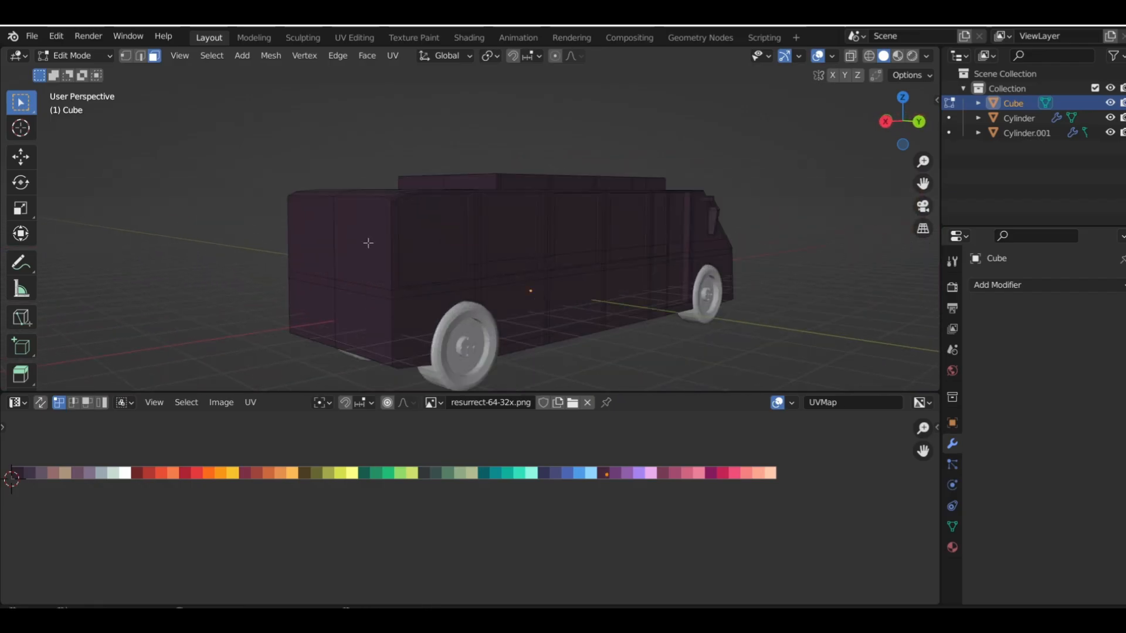
# Add the opposite side's five windows and door window to the selection and move all their UVs onto the blue swatch
pyautogui.keyDown('shift'); pyautogui.click(432, 254); pyautogui.keyUp('shift')
pyautogui.moveTo(518, 243); pyautogui.dragTo(469, 273, button='middle')
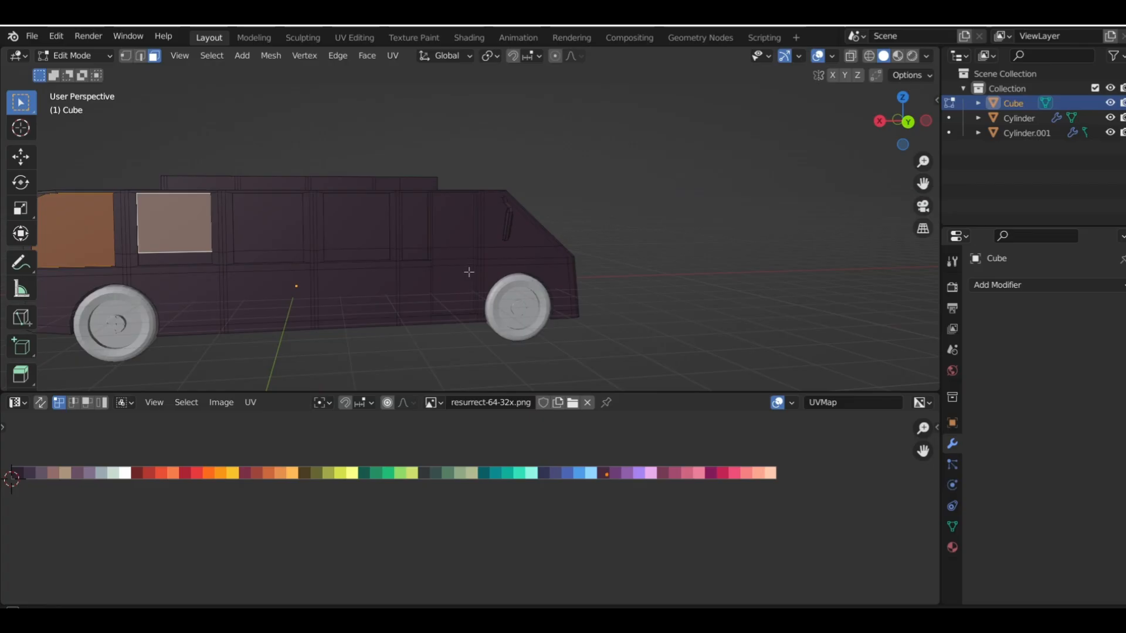
pyautogui.keyDown('shift'); pyautogui.click(283, 213); pyautogui.keyUp('shift')
pyautogui.keyDown('shift'); pyautogui.click(363, 225); pyautogui.keyUp('shift')
pyautogui.keyDown('shift'); pyautogui.click(412, 229); pyautogui.keyUp('shift')
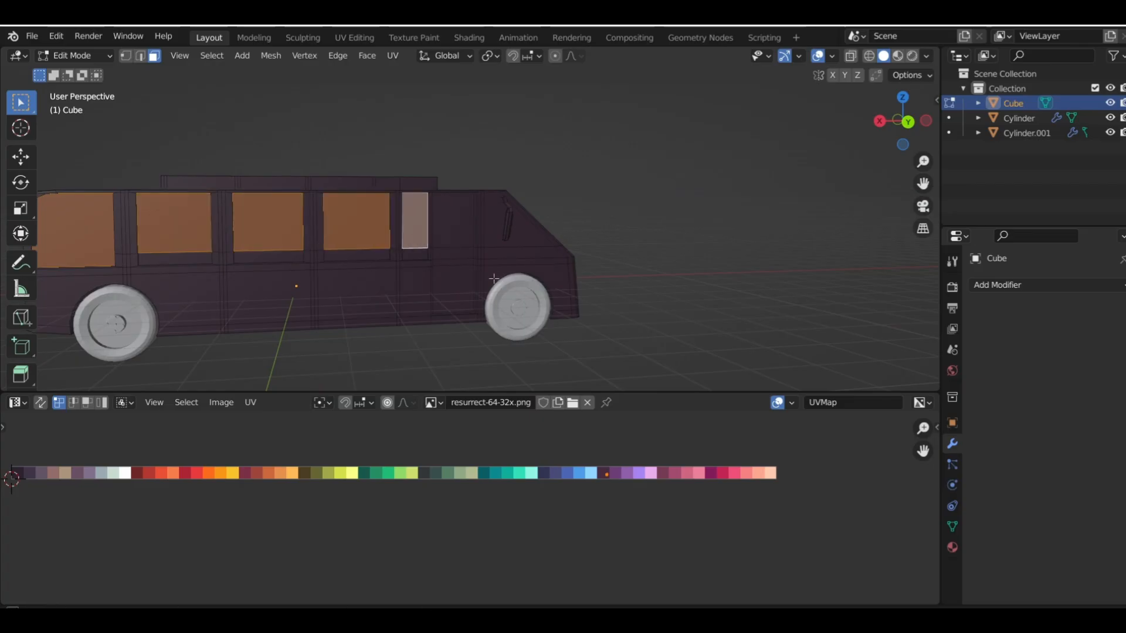
pyautogui.moveTo(494, 279); pyautogui.dragTo(692, 230, button='middle')
pyautogui.keyDown('shift'); pyautogui.click(408, 220); pyautogui.keyUp('shift')
pyautogui.press('g')
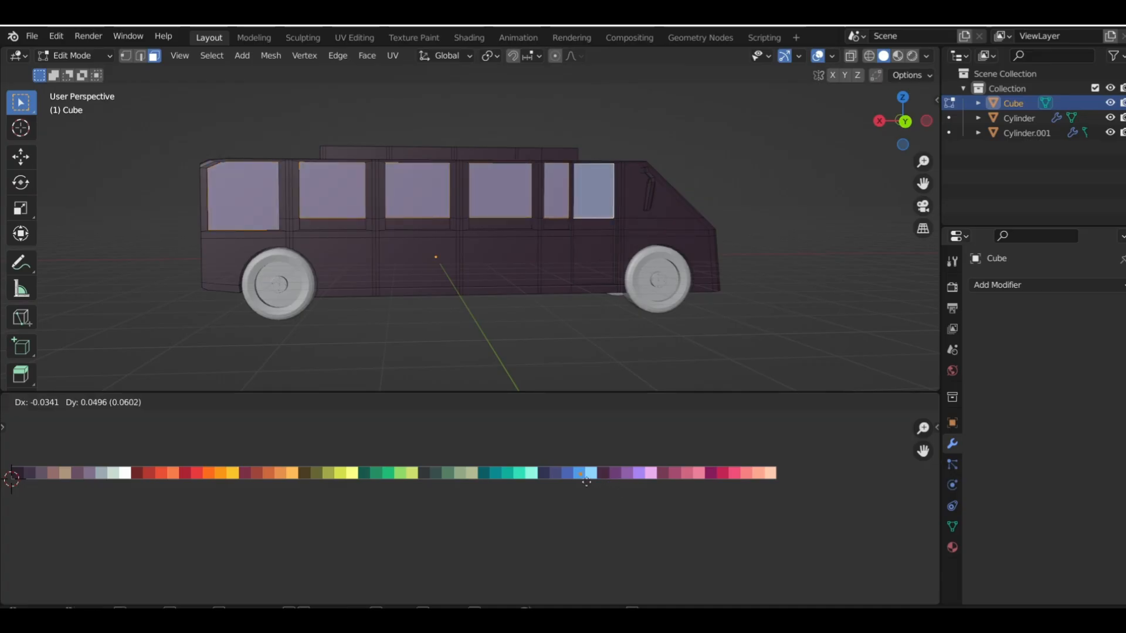
pyautogui.click(592, 482)
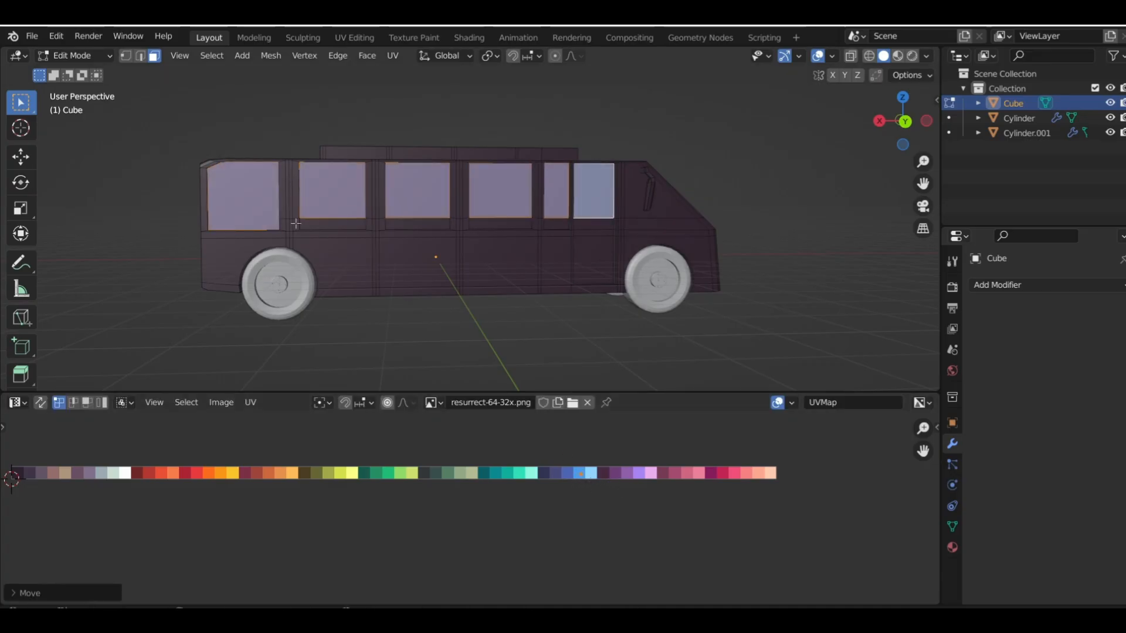
# Select the whole linked side mirror next to the windshield and move its UVs onto the orange swatch
pyautogui.moveTo(296, 222); pyautogui.dragTo(444, 231, button='middle')
pyautogui.scroll(3, 444, 230)
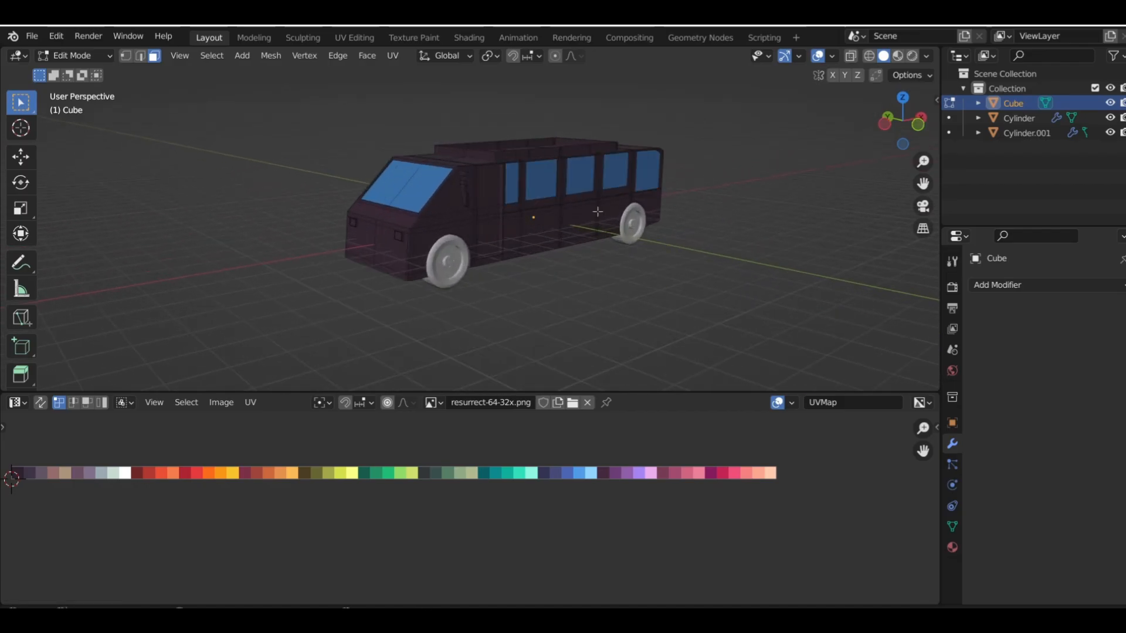
pyautogui.scroll(5, 597, 212)
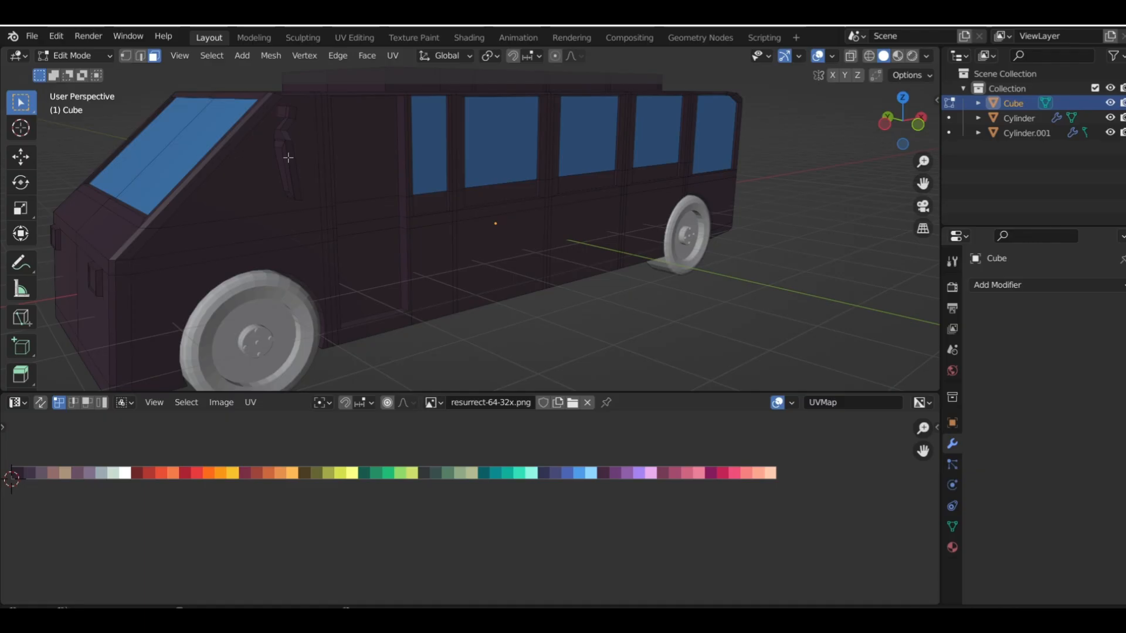
pyautogui.press('l')
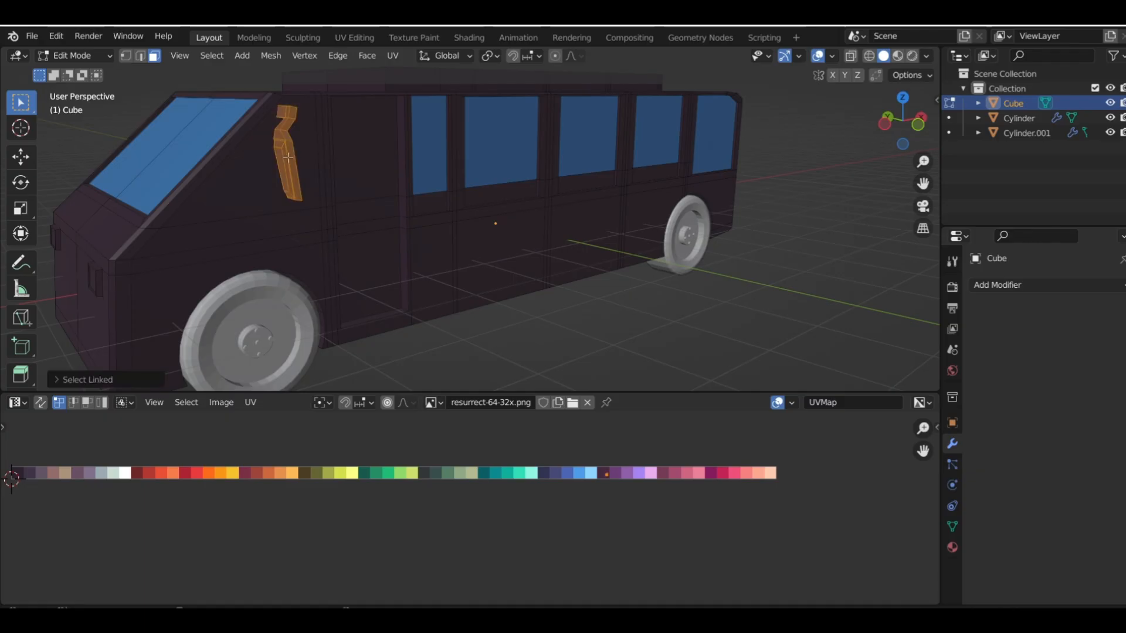
pyautogui.press('g')
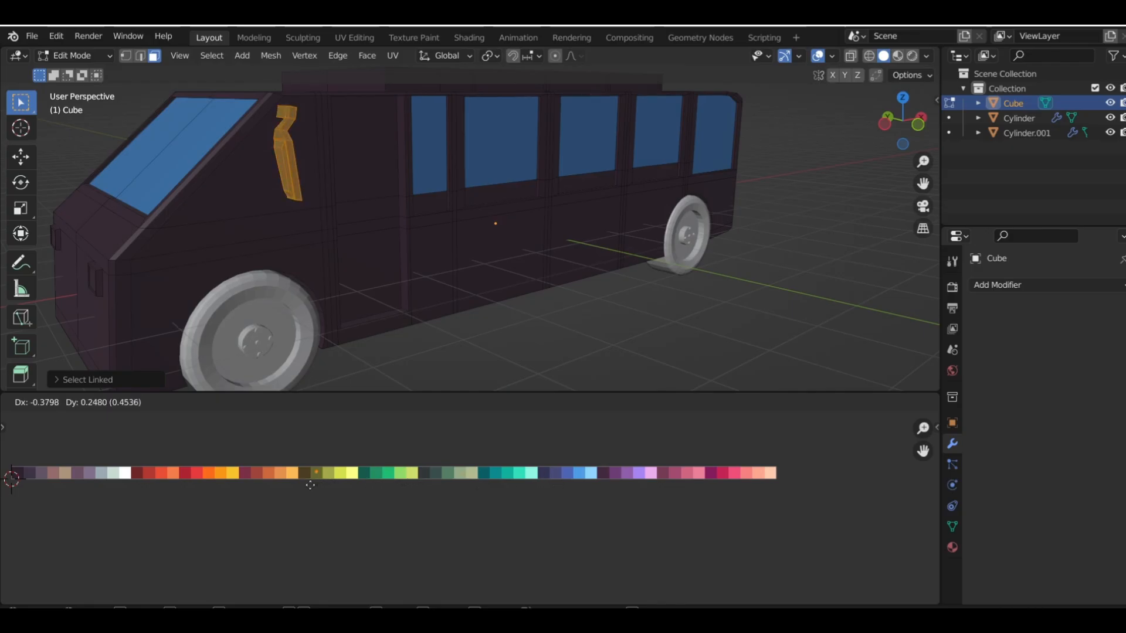
pyautogui.click(214, 488)
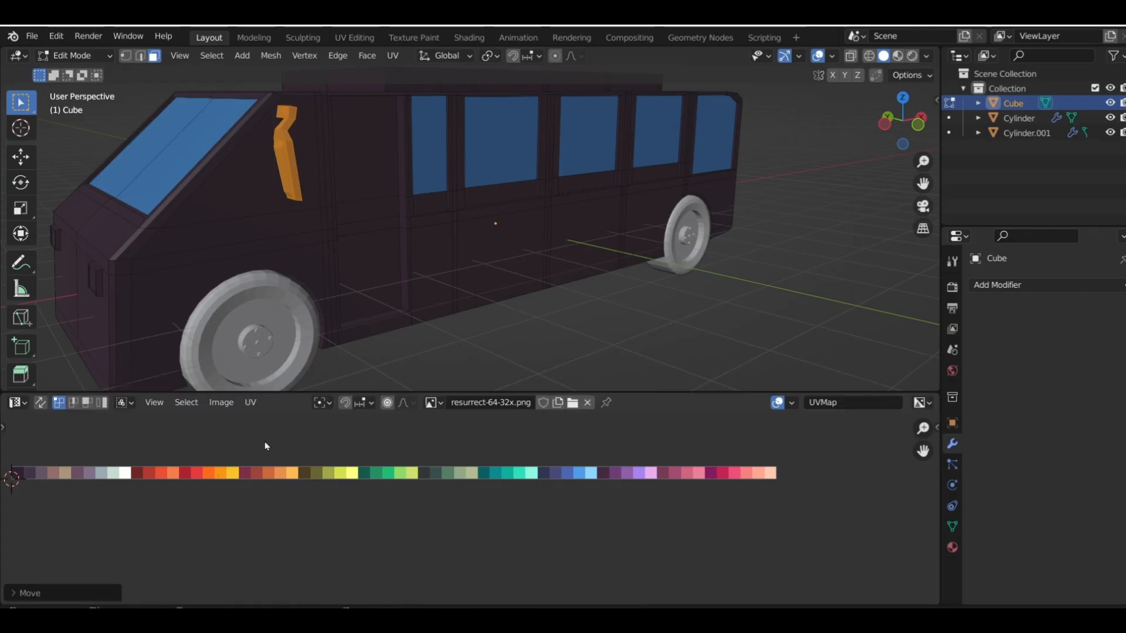
# Select the two rear-facing glass faces of the orange side mirror and move their UVs onto the blue swatch
pyautogui.keyDown('shift'); pyautogui.moveTo(468, 260); pyautogui.dragTo(514, 253, button='middle'); pyautogui.keyUp('shift')
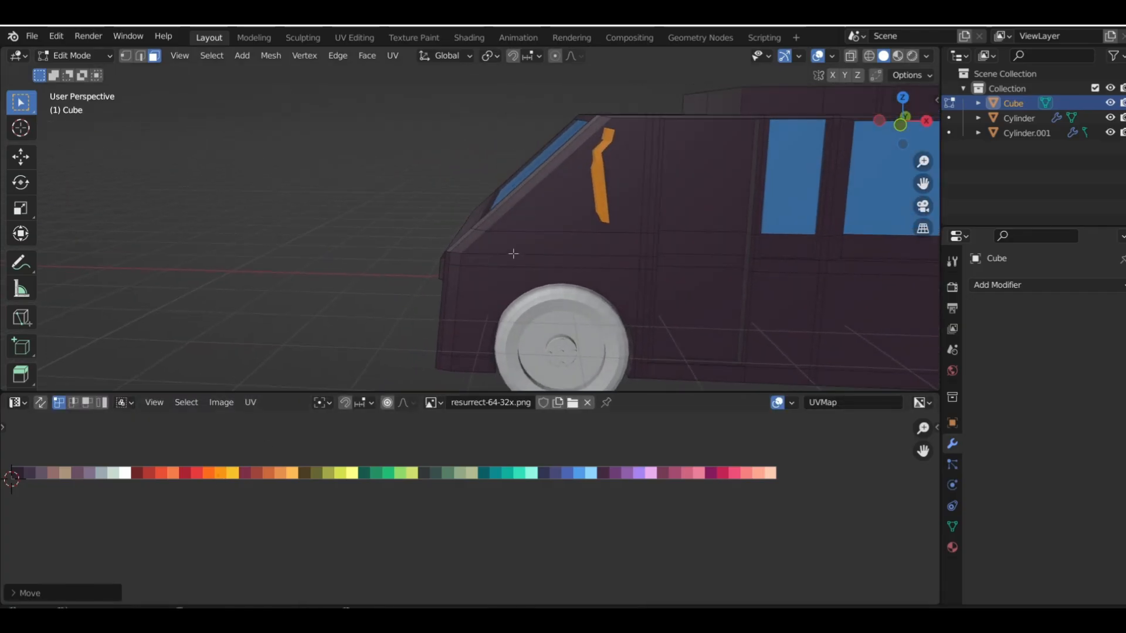
pyautogui.click(370, 190)
pyautogui.keyDown('shift'); pyautogui.moveTo(683, 180); pyautogui.dragTo(334, 214, button='middle'); pyautogui.keyUp('shift')
pyautogui.scroll(2, 475, 206)
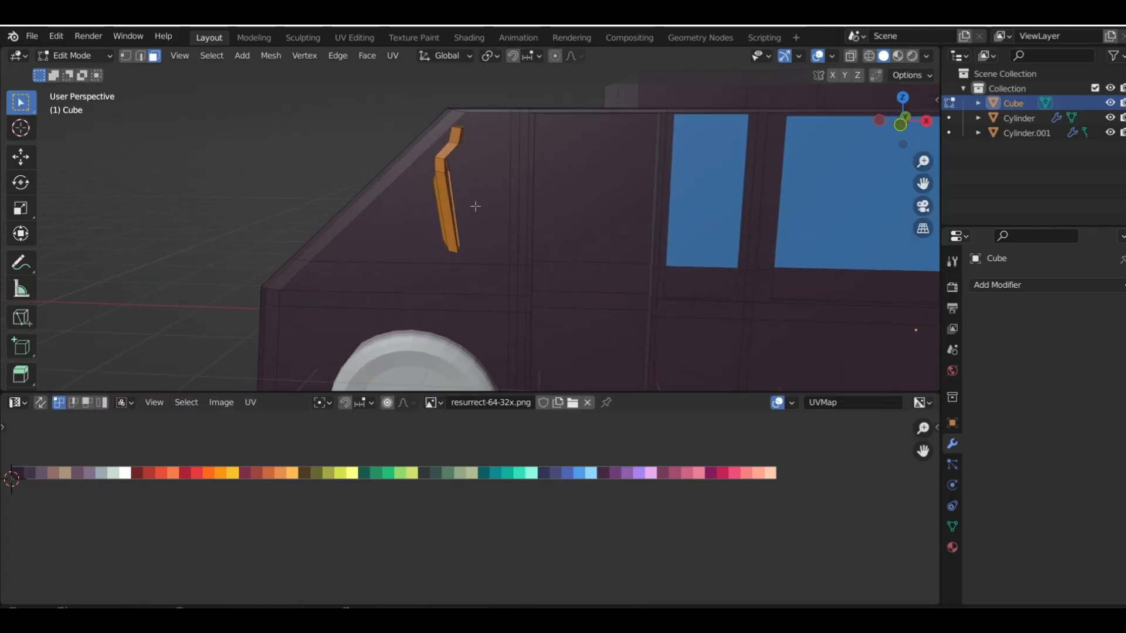
pyautogui.moveTo(475, 206); pyautogui.dragTo(446, 195, button='middle')
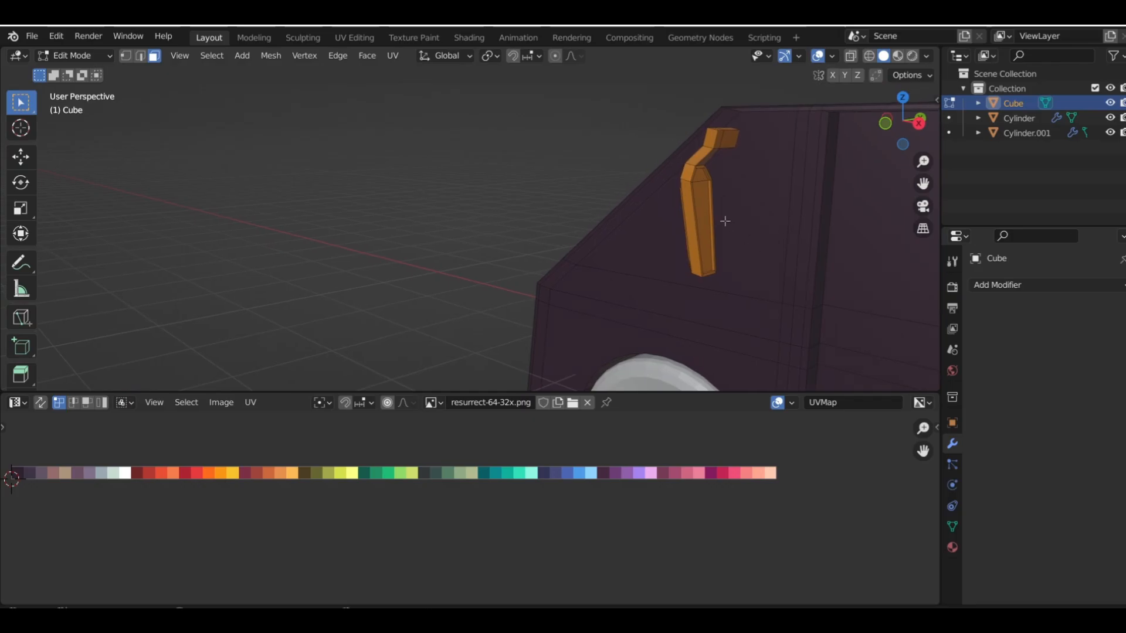
pyautogui.click(708, 203)
pyautogui.click(701, 175)
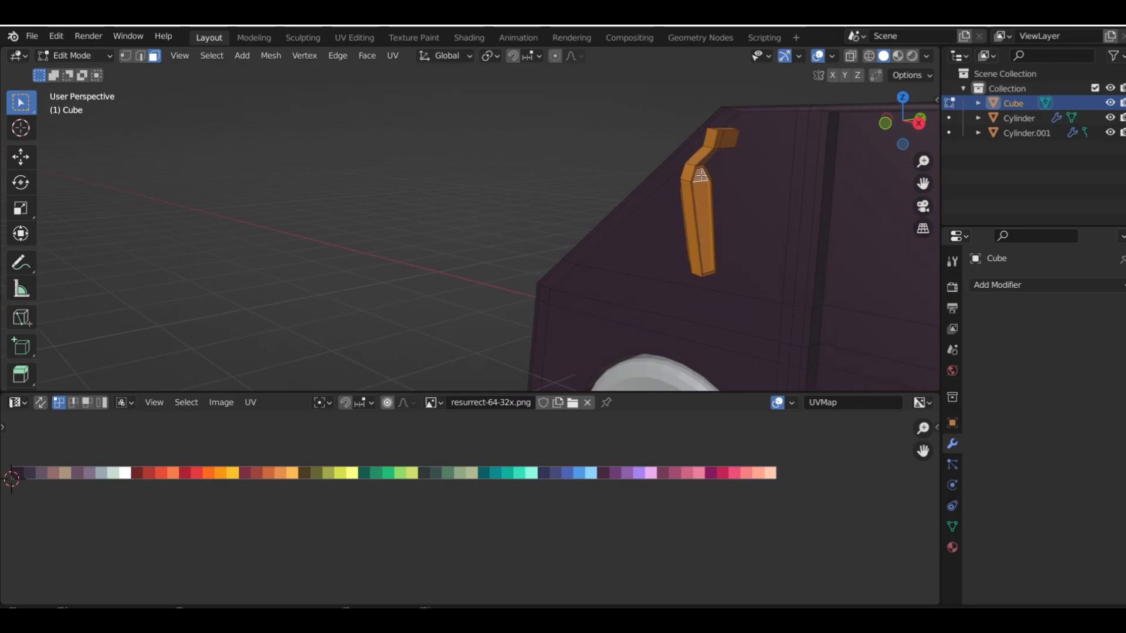
pyautogui.press('g')
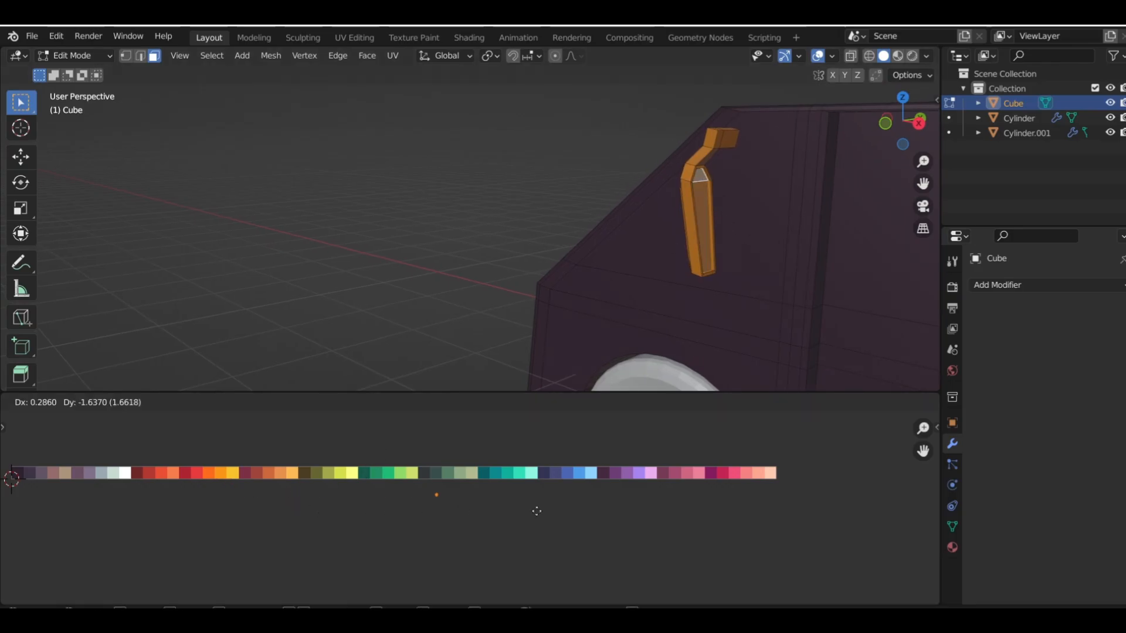
pyautogui.click(650, 494)
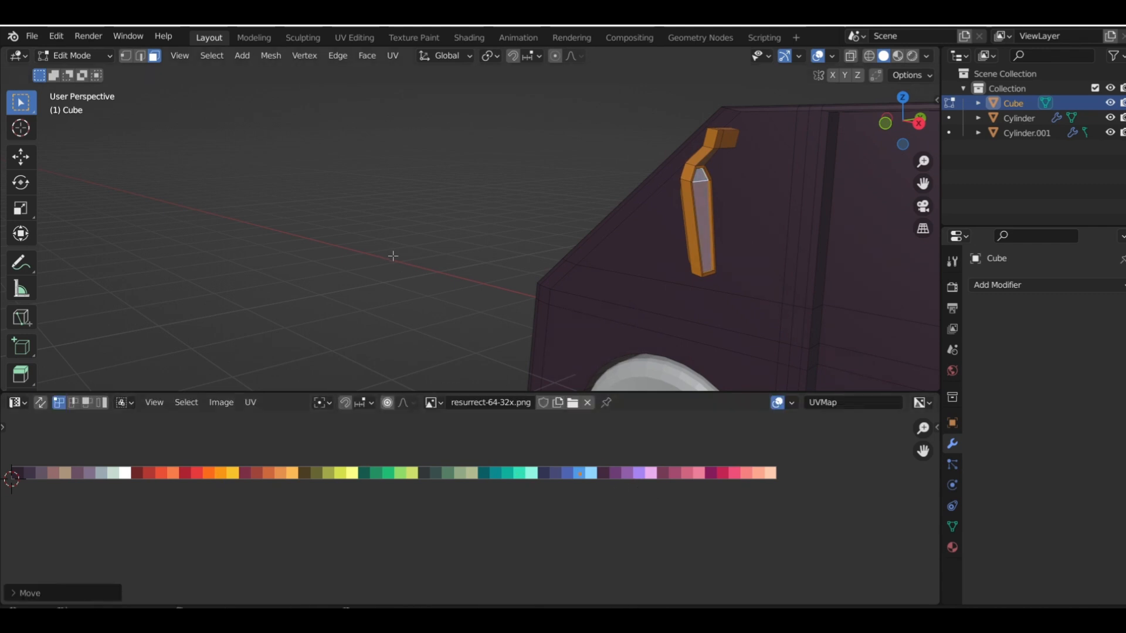
# Select the triangular front side window behind the orange mirror and move its UVs onto the blue swatch
pyautogui.moveTo(545, 270); pyautogui.dragTo(412, 236, button='middle')
pyautogui.click(412, 235)
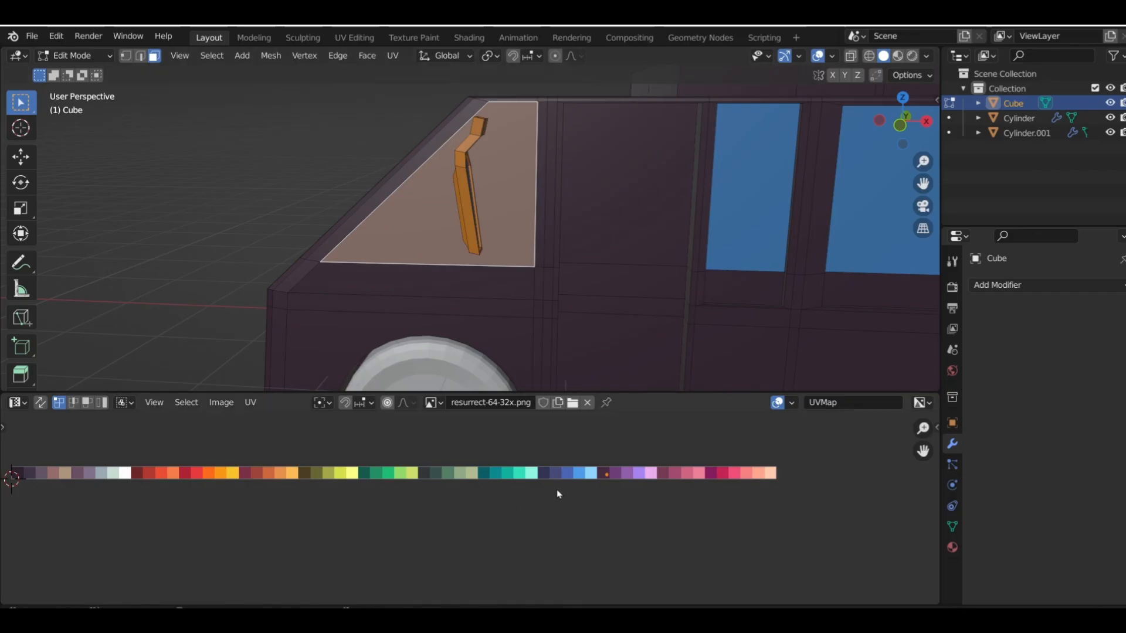
pyautogui.press('g')
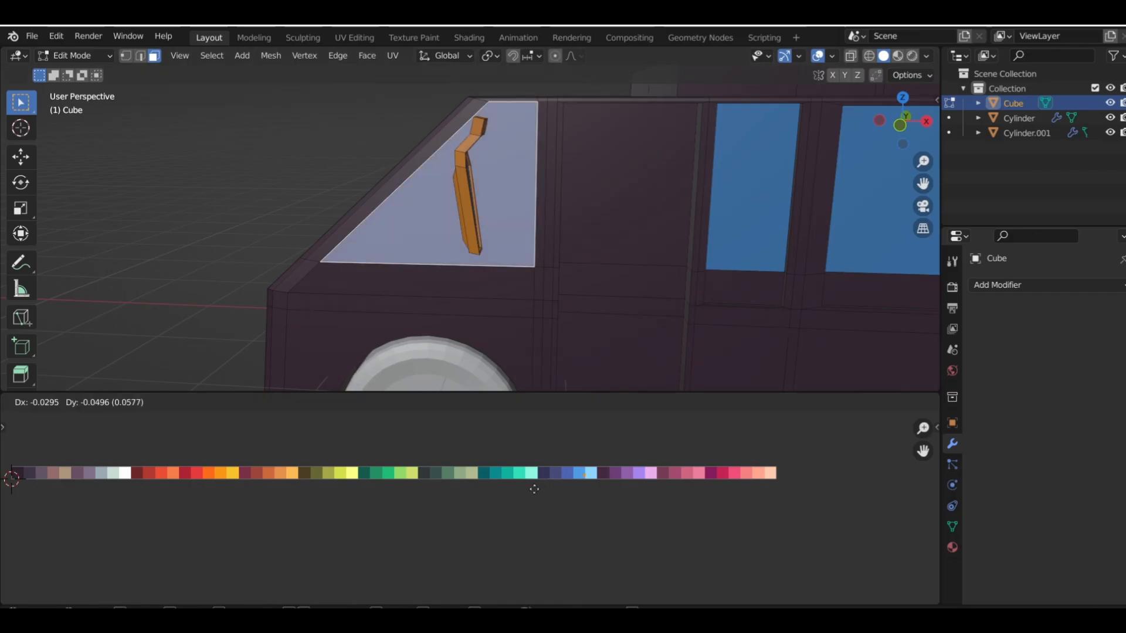
pyautogui.click(531, 487)
pyautogui.scroll(-2, 428, 274)
pyautogui.moveTo(428, 275); pyautogui.dragTo(534, 265, button='middle')
pyautogui.scroll(-3, 521, 252)
pyautogui.moveTo(669, 287); pyautogui.dragTo(729, 248, button='middle')
pyautogui.scroll(5, 401, 236)
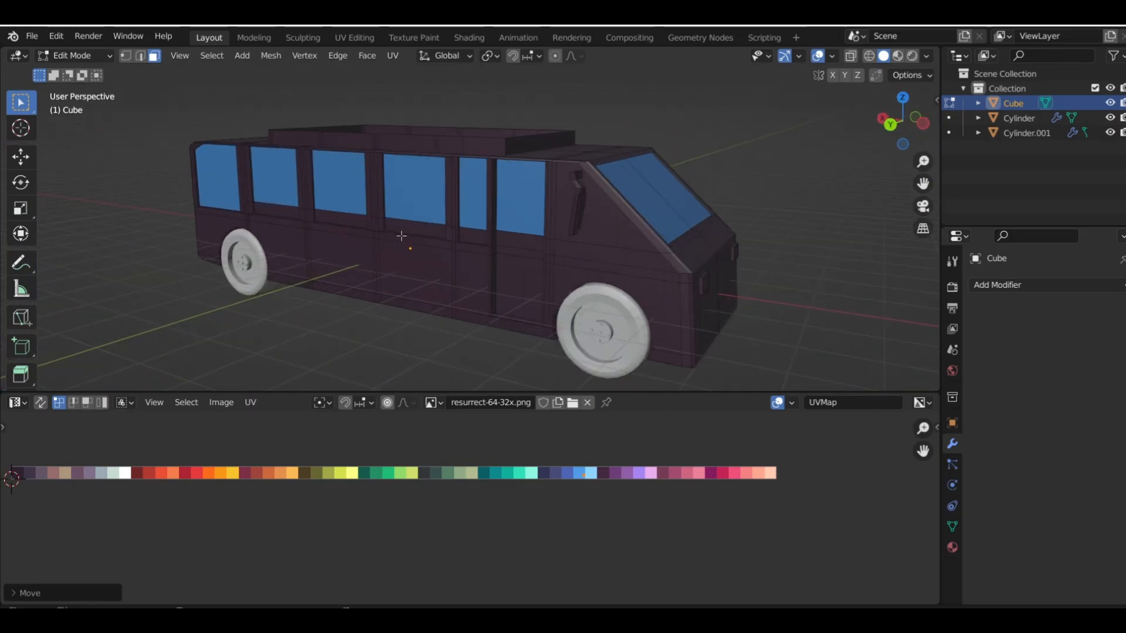
# Select the triangular front side window on the side with the dark mirror and move its UVs onto the blue swatch
pyautogui.click(591, 228)
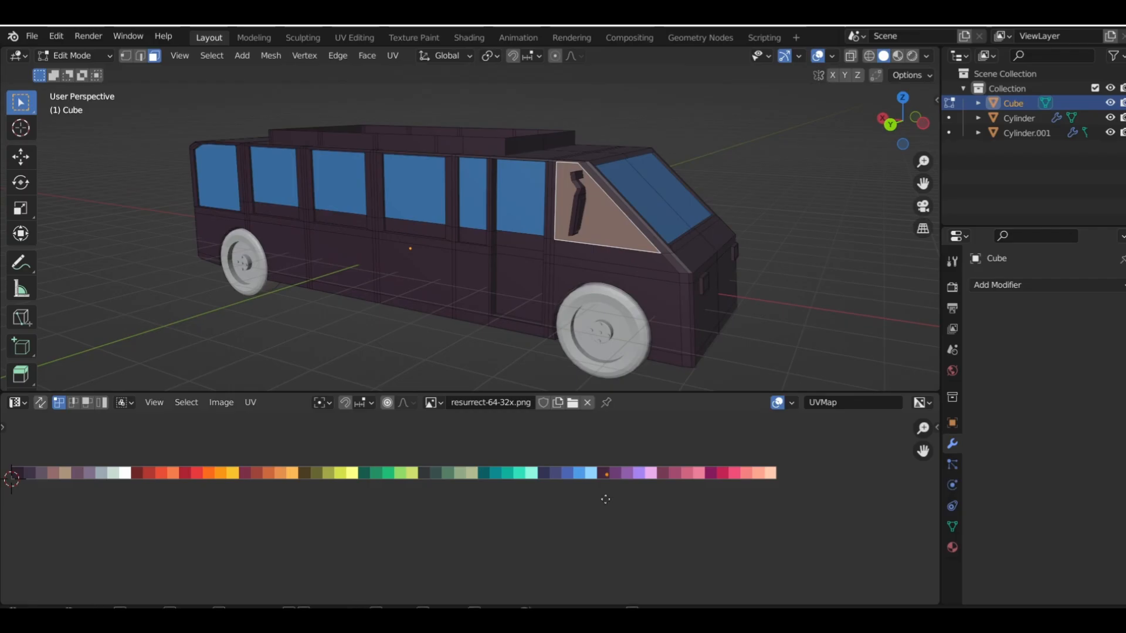
pyautogui.press('g')
pyautogui.click(580, 495)
pyautogui.click(776, 201)
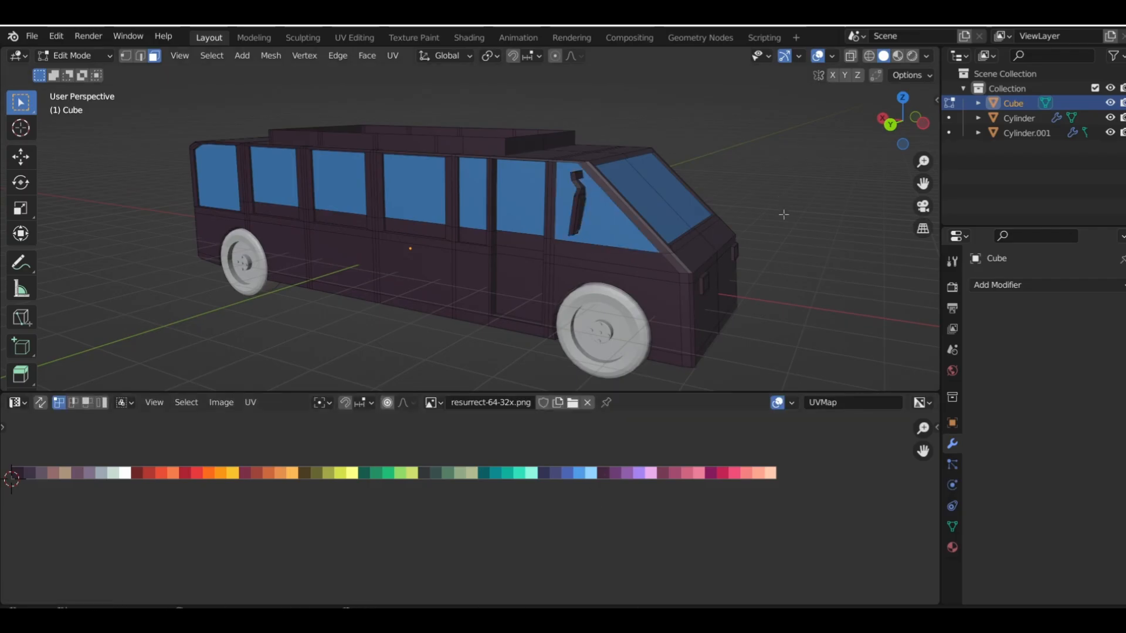
pyautogui.moveTo(783, 214); pyautogui.dragTo(346, 220, button='middle')
pyautogui.moveTo(670, 254); pyautogui.dragTo(434, 266, button='middle')
pyautogui.scroll(-1, 439, 263)
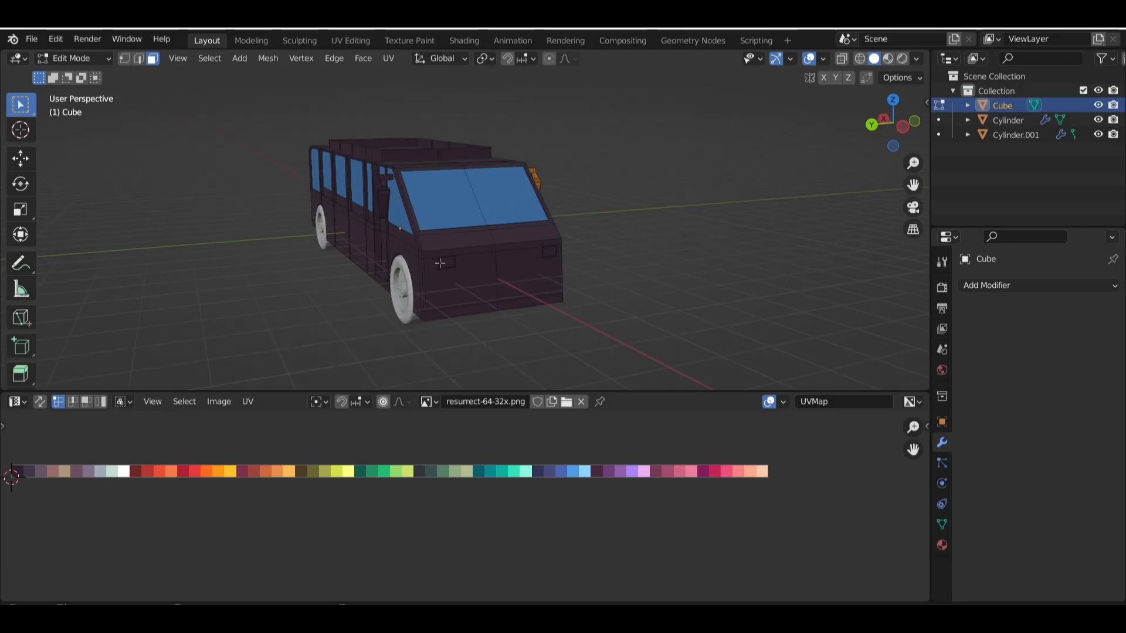
# Save the scene as "textured bus" in the bus folder inside Vehicales, under CG traders upload new folder
pyautogui.click(38, 38)
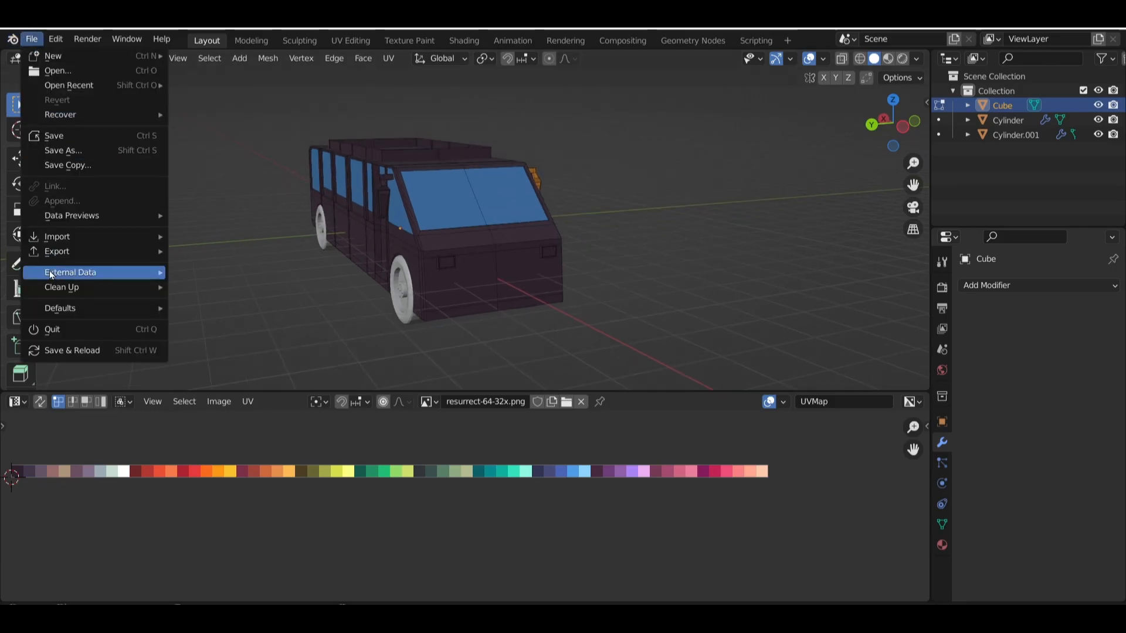
pyautogui.click(66, 135)
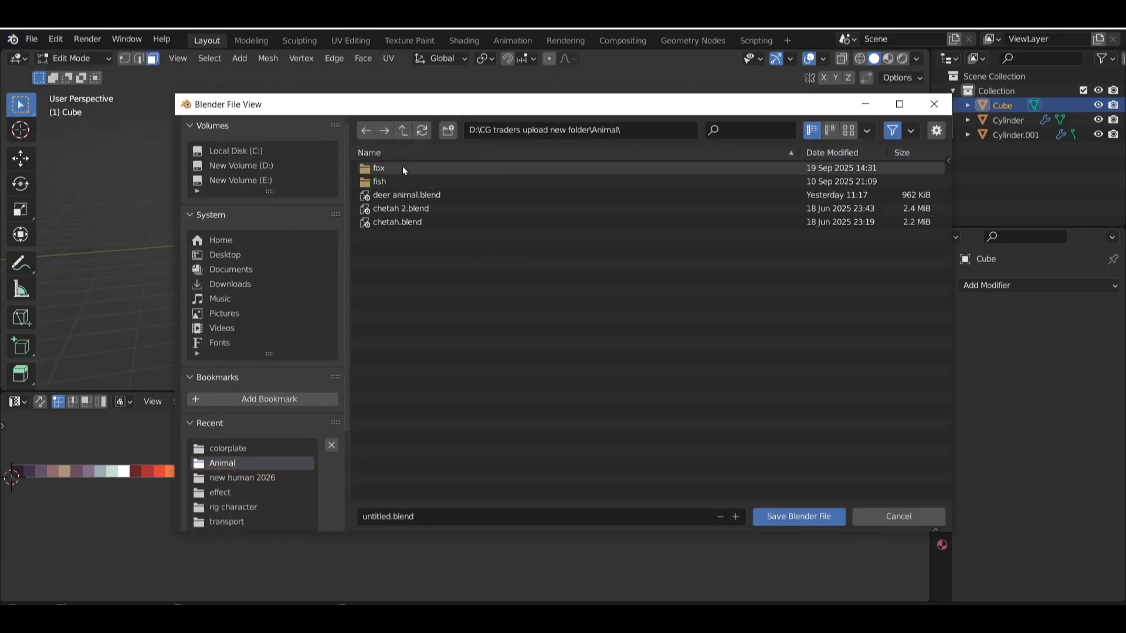
pyautogui.click(402, 132)
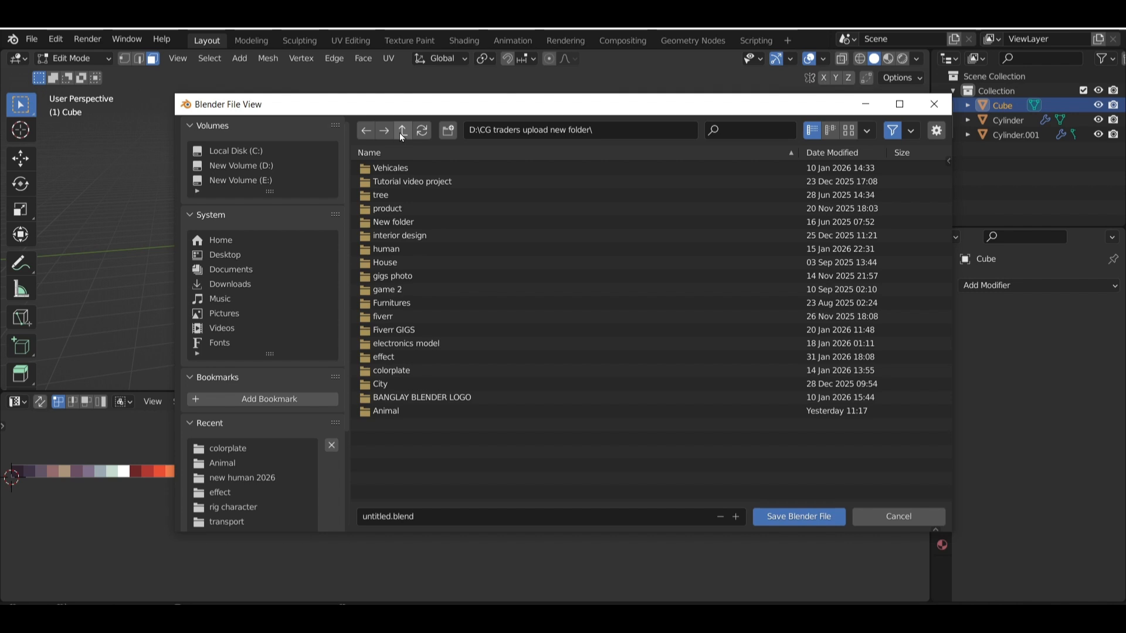
pyautogui.doubleClick(399, 166)
pyautogui.doubleClick(389, 202)
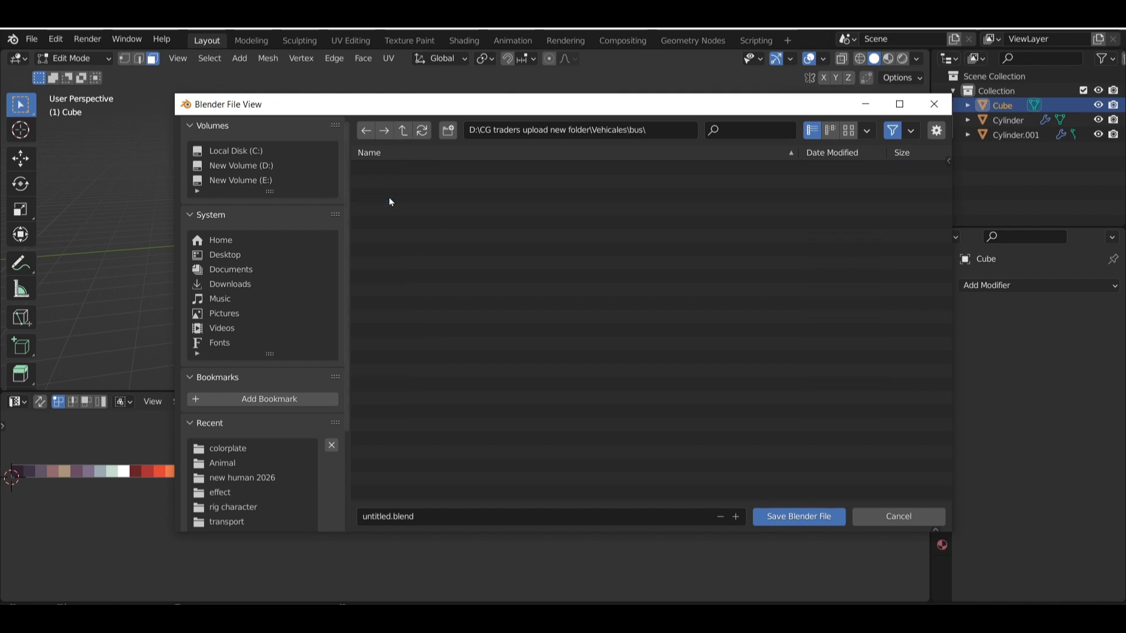
pyautogui.click(433, 518)
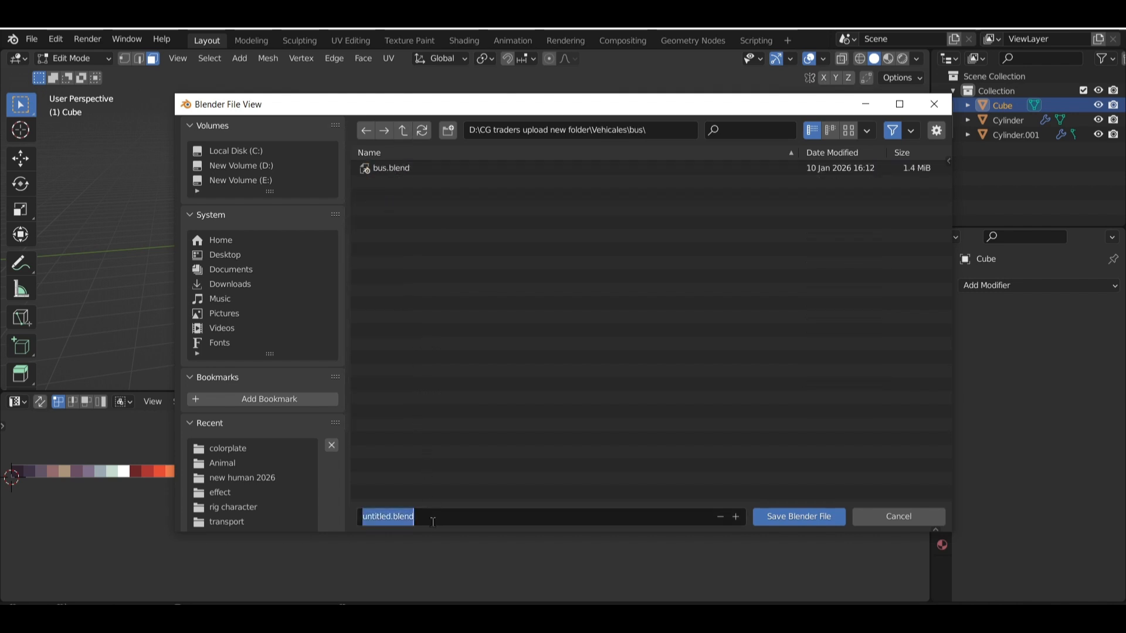
pyautogui.write('textu')
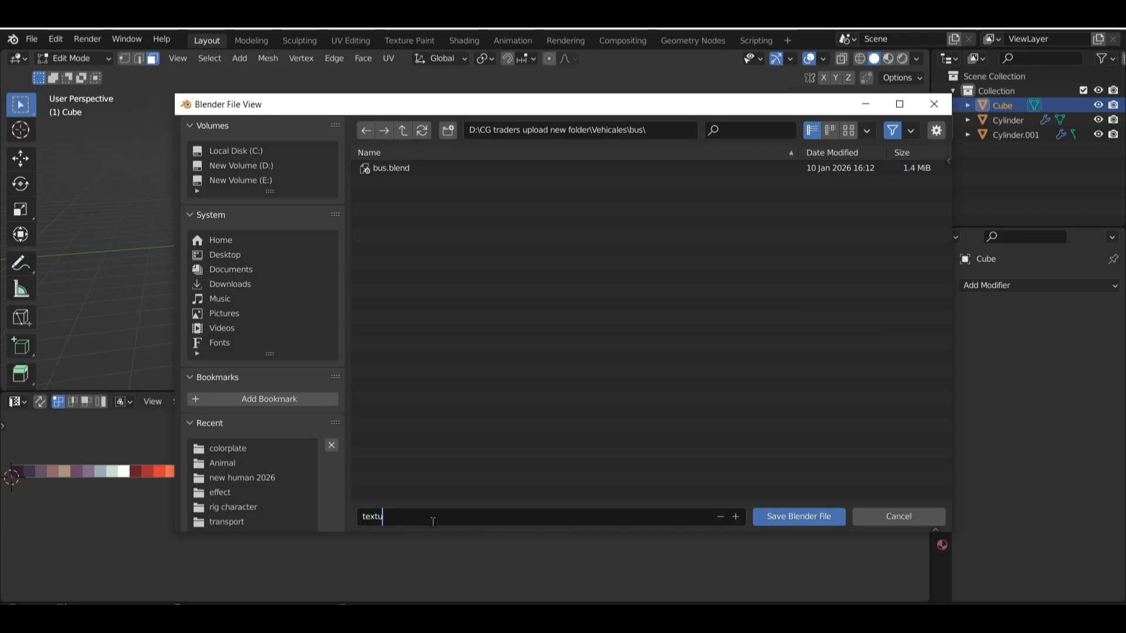
pyautogui.write('reed')
pyautogui.press('BackSpace')
pyautogui.write('d bus')
pyautogui.press('Return')
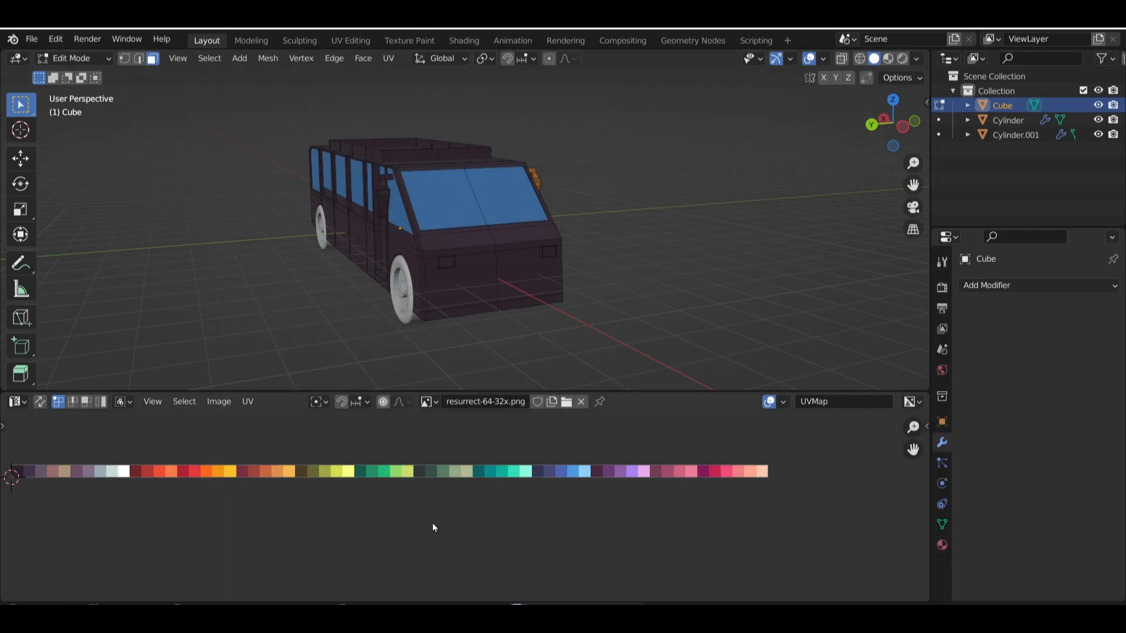
# Select both whole linked headlights on the bus front and move their UVs onto the dark olive-brown swatch
pyautogui.moveTo(360, 303); pyautogui.dragTo(391, 256, button='middle')
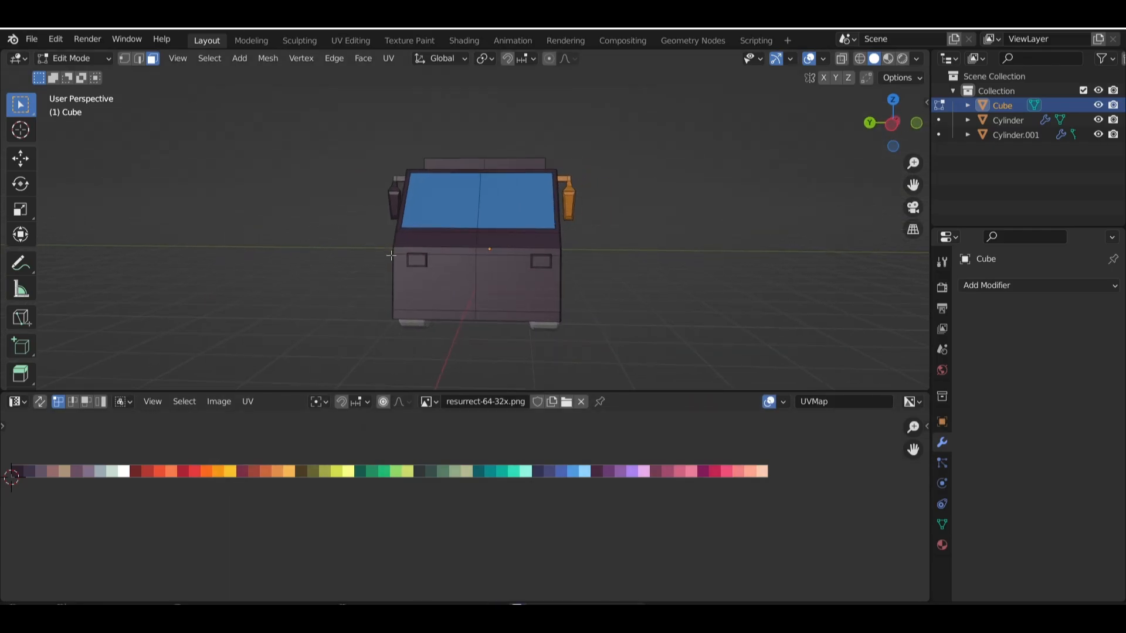
pyautogui.moveTo(508, 264); pyautogui.dragTo(535, 271, button='middle')
pyautogui.scroll(5, 534, 270)
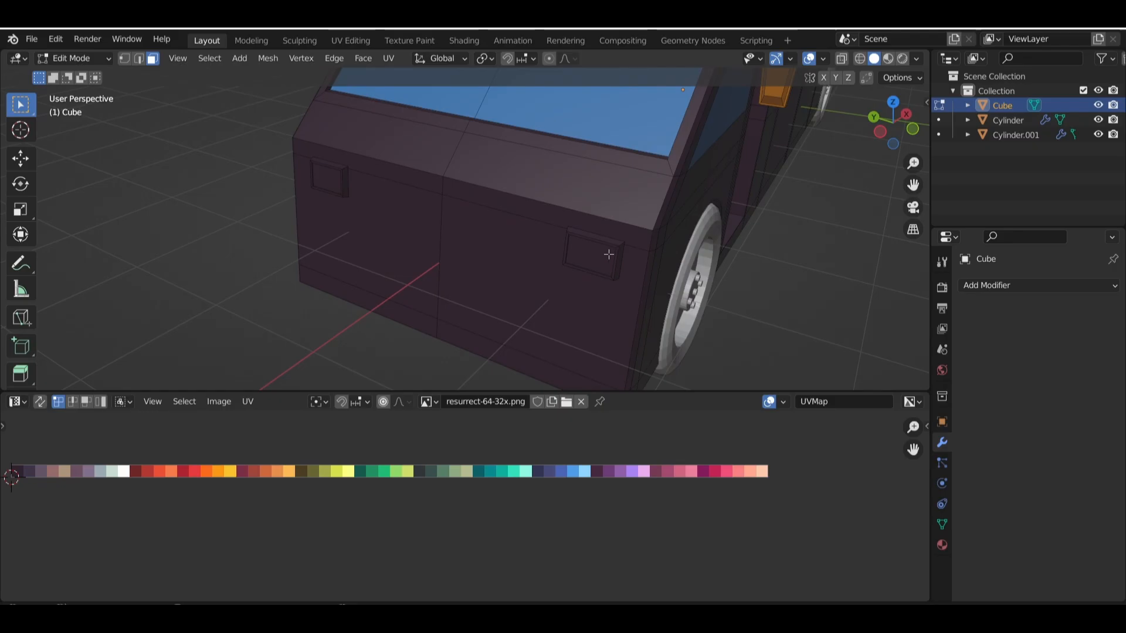
pyautogui.press('l')
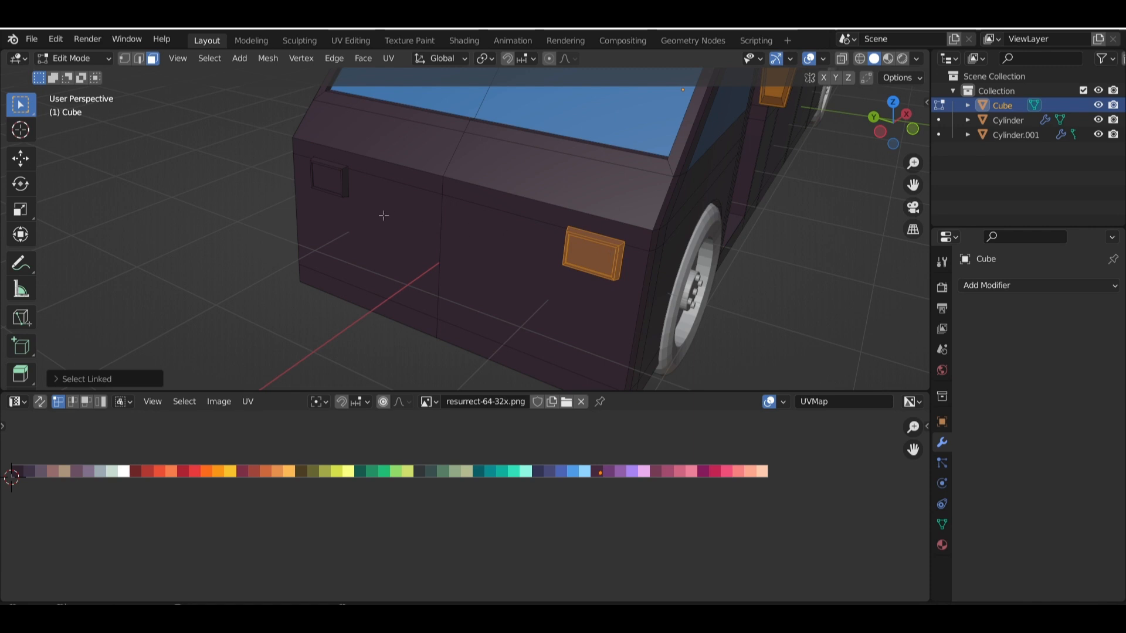
pyautogui.press('l')
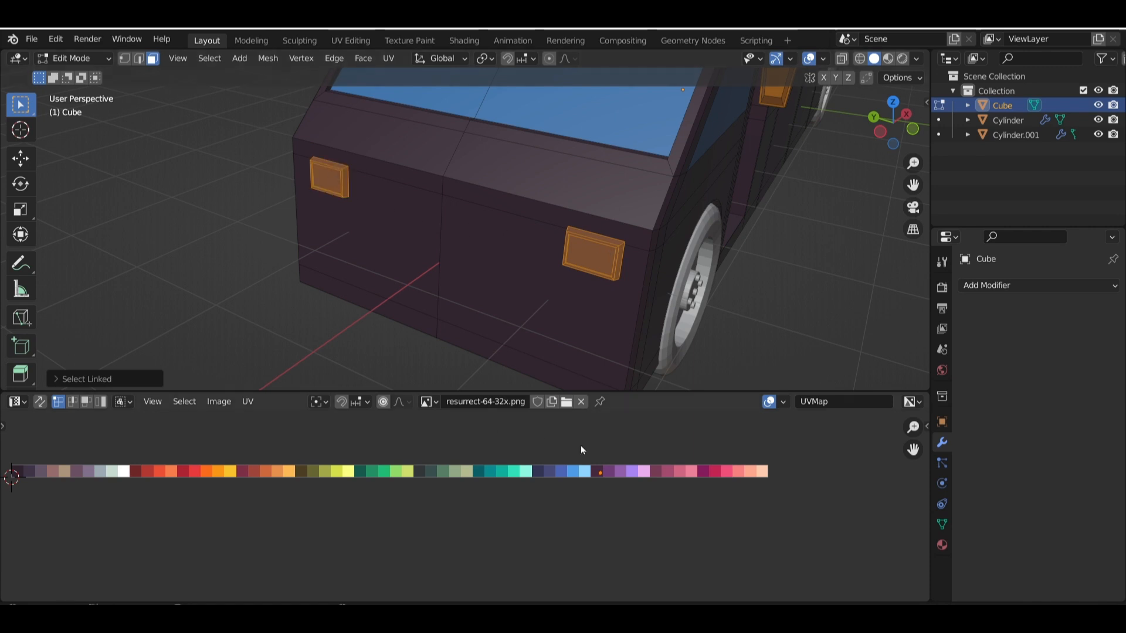
pyautogui.press('g')
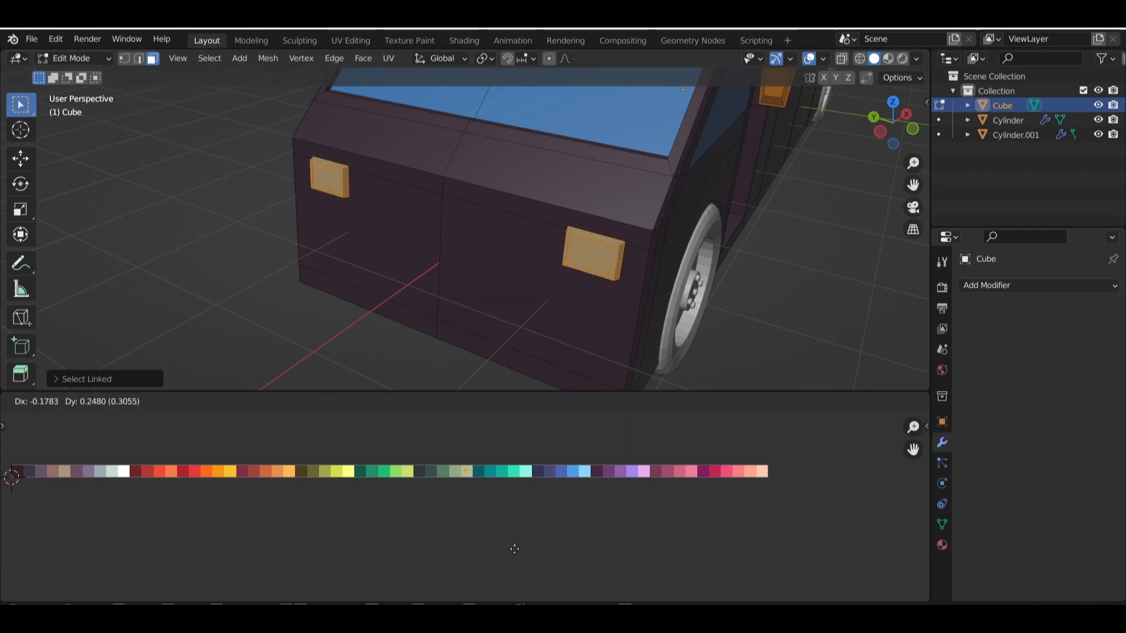
pyautogui.click(366, 552)
# Select the front lens faces of both headlights, move their UVs onto the yellow-orange swatch, and clear the selection
pyautogui.click(585, 251)
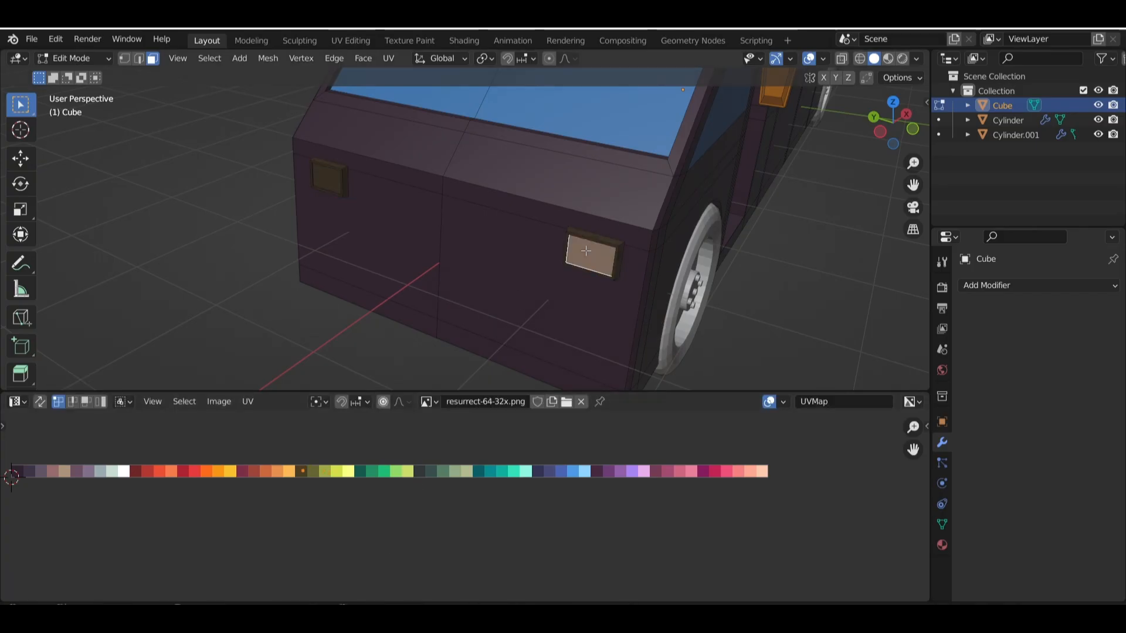
pyautogui.click(327, 181)
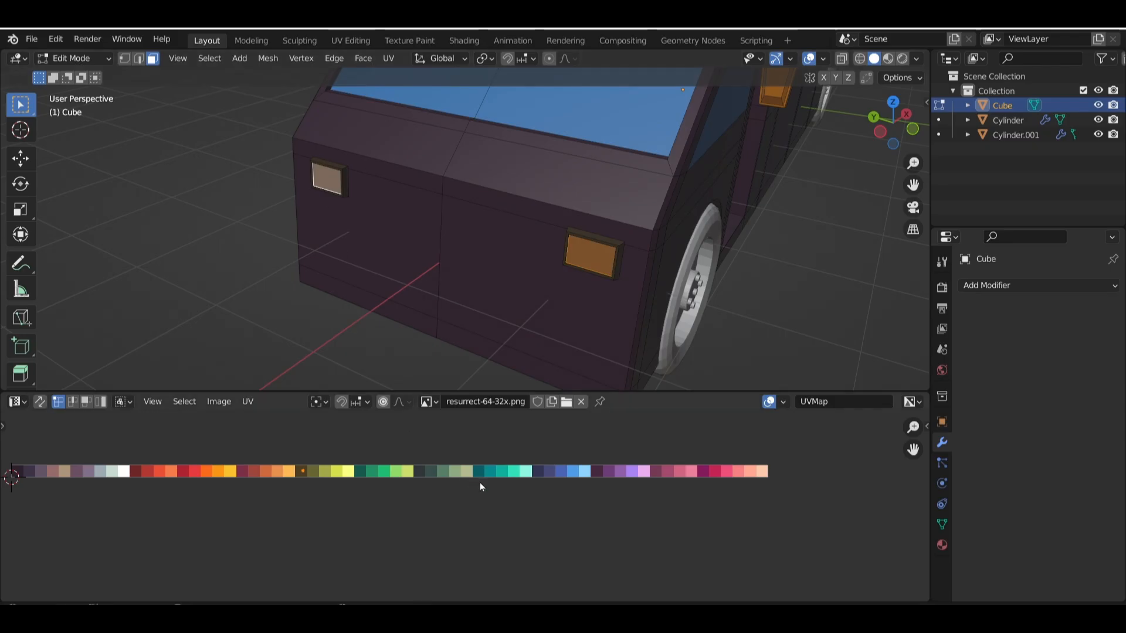
pyautogui.press('g')
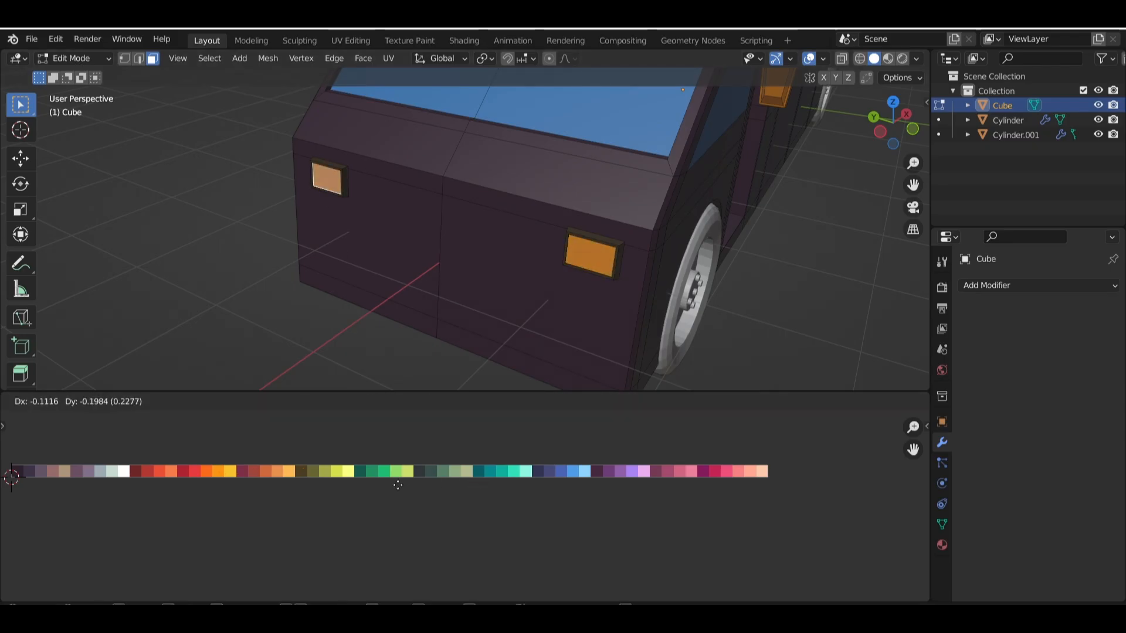
pyautogui.click(409, 488)
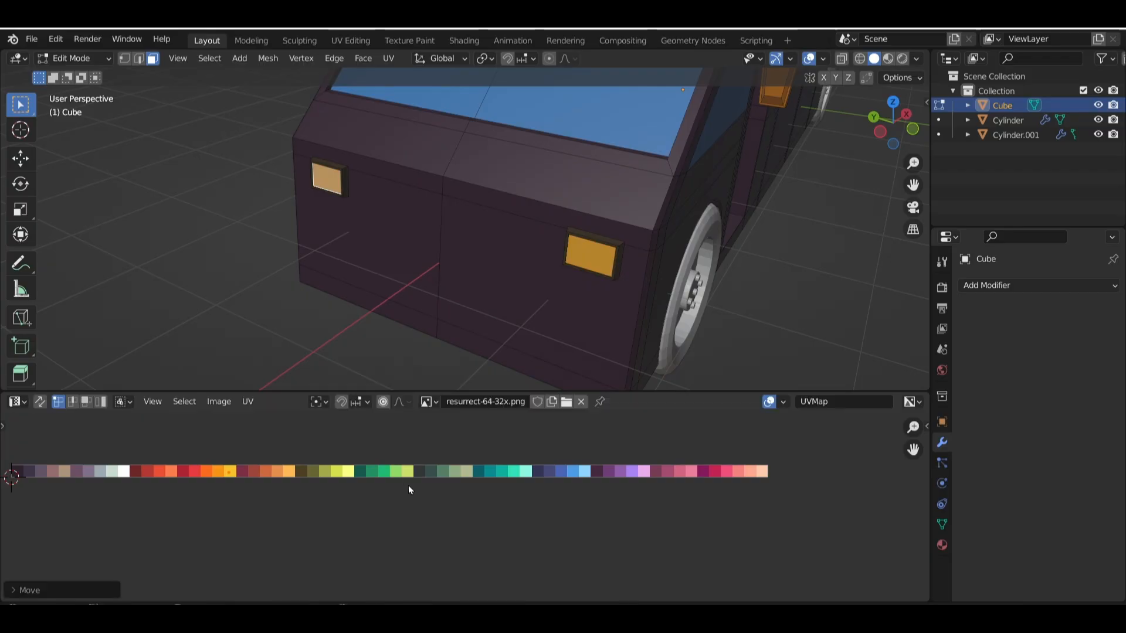
pyautogui.click(194, 174)
# Select all faces of the passenger door behind the orange mirror and move their UVs onto the dark grey-green swatch
pyautogui.scroll(-2, 557, 262)
pyautogui.keyDown('shift'); pyautogui.moveTo(672, 285); pyautogui.dragTo(580, 282, button='middle'); pyautogui.keyUp('shift')
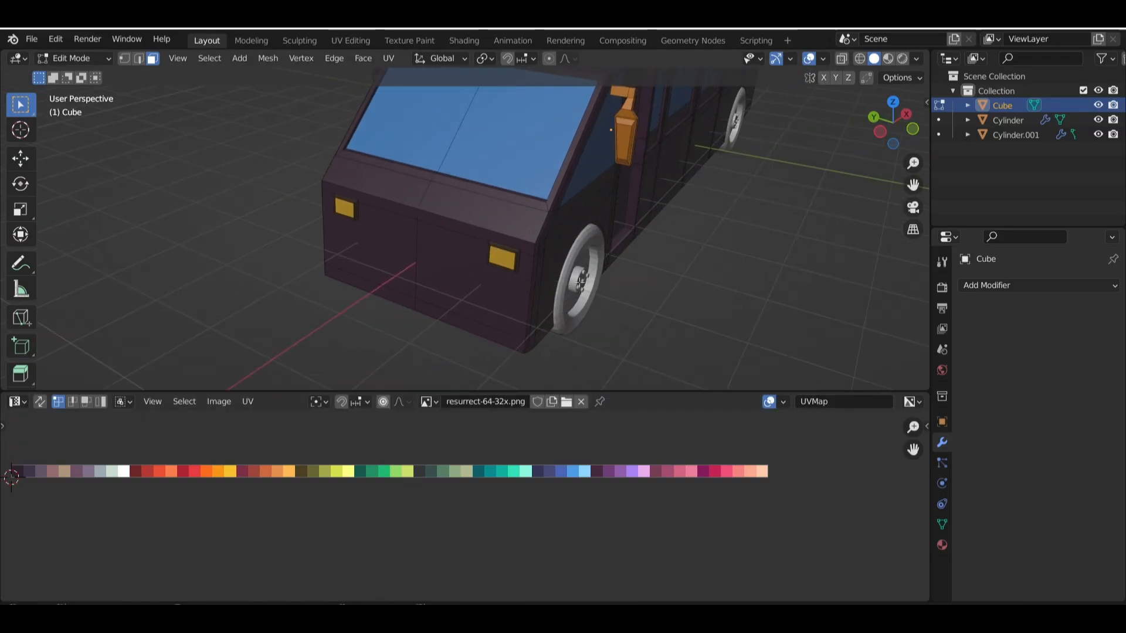
pyautogui.scroll(-2, 675, 283)
pyautogui.moveTo(674, 283); pyautogui.dragTo(569, 224, button='middle')
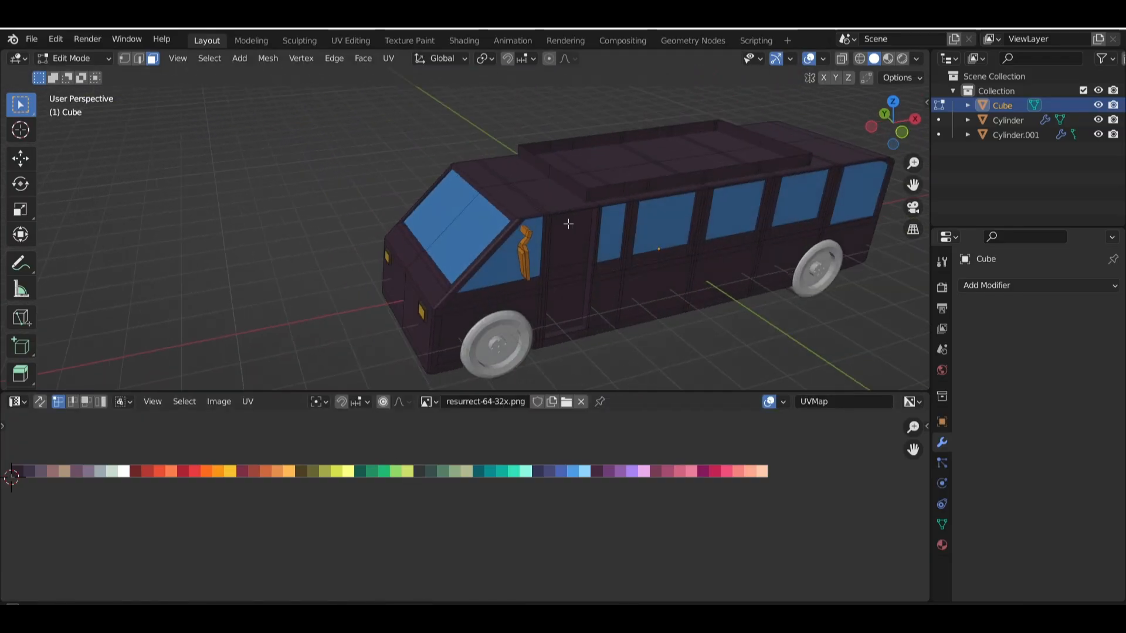
pyautogui.moveTo(642, 213); pyautogui.dragTo(561, 194, button='middle')
pyautogui.scroll(3, 560, 194)
pyautogui.moveTo(508, 133); pyautogui.dragTo(526, 281)
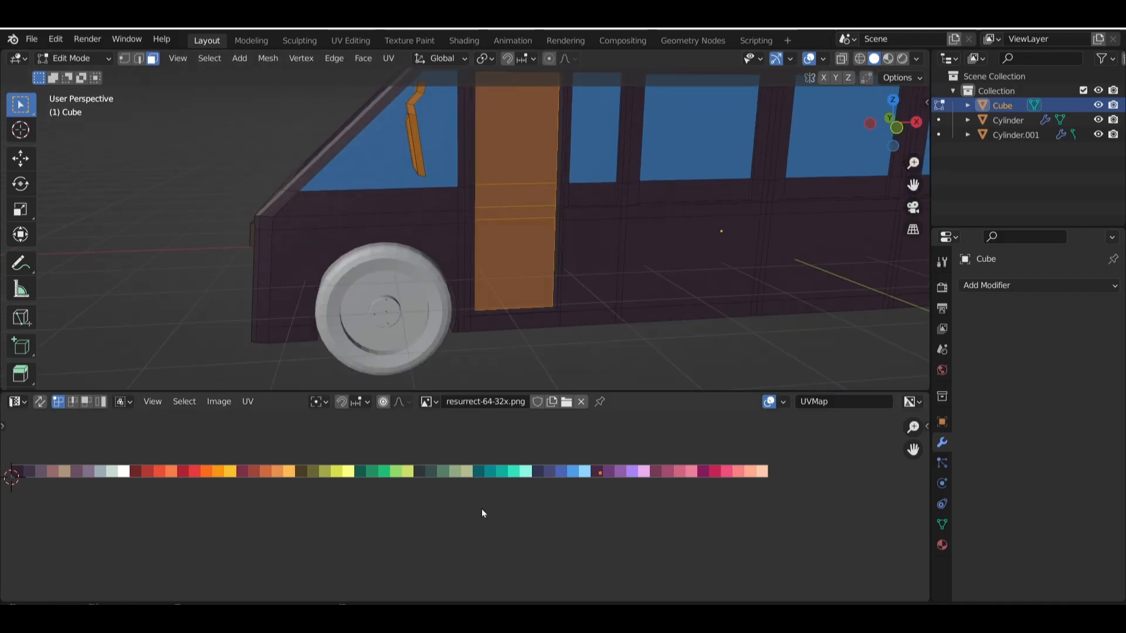
pyautogui.press('g')
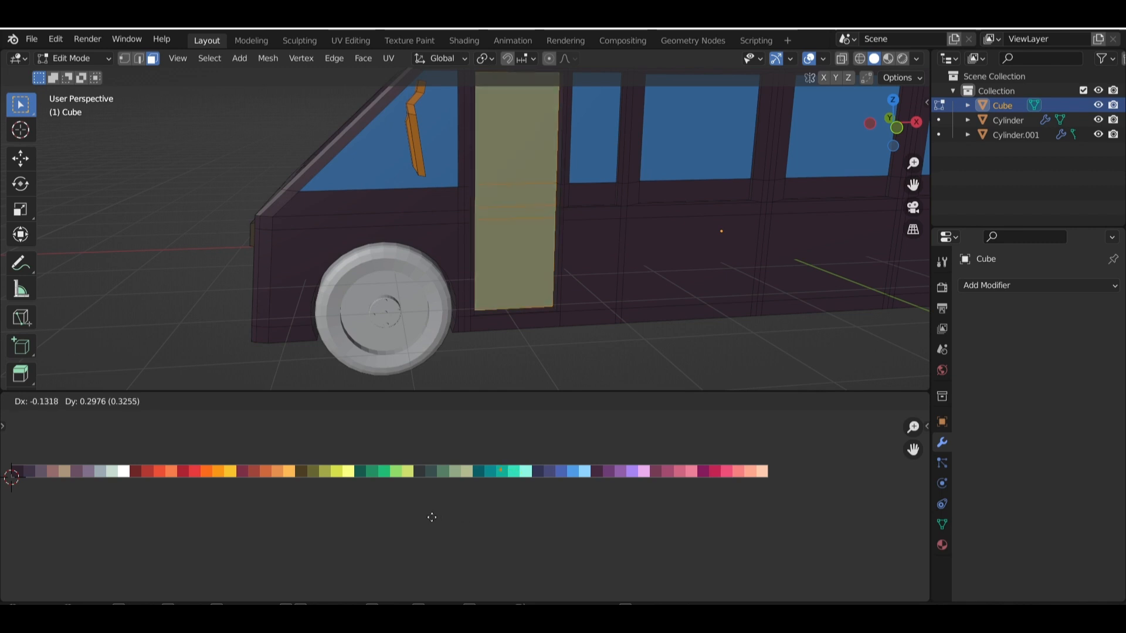
pyautogui.click(377, 519)
pyautogui.click(83, 214)
# Select the upper rear face on the orange-mirror side of the bus and move its UVs onto the dark blue swatch
pyautogui.scroll(-3, 584, 258)
pyautogui.keyDown('shift'); pyautogui.moveTo(679, 298); pyautogui.dragTo(473, 381, button='middle'); pyautogui.keyUp('shift')
pyautogui.keyDown('shift'); pyautogui.moveTo(633, 286); pyautogui.dragTo(478, 220, button='middle'); pyautogui.keyUp('shift')
pyautogui.moveTo(870, 235); pyautogui.dragTo(470, 203, button='middle')
pyautogui.scroll(1, 470, 203)
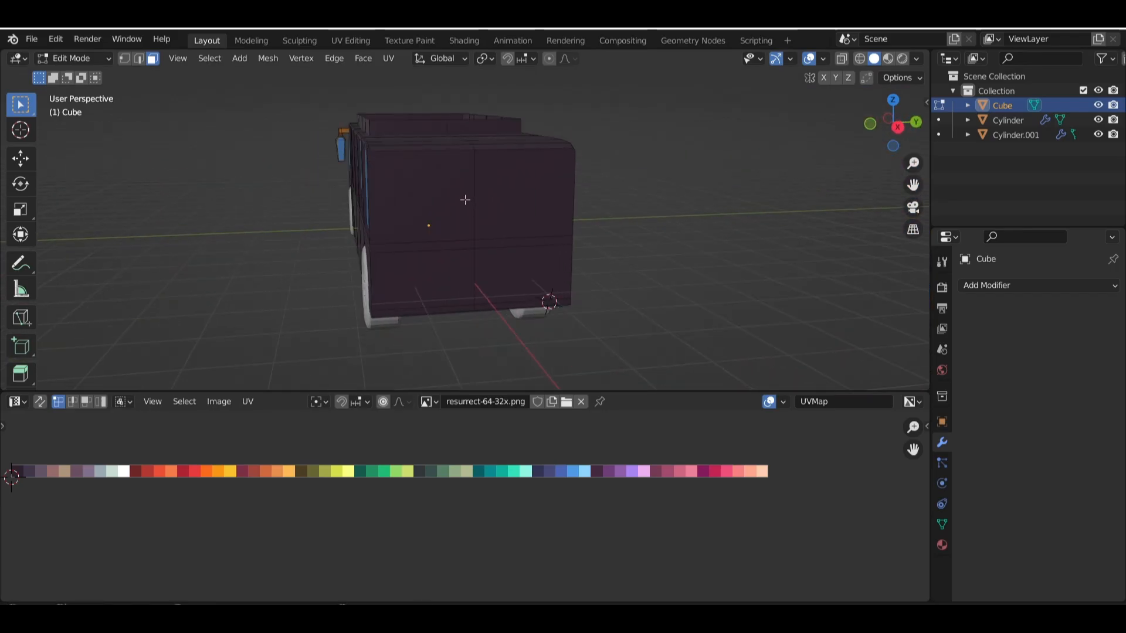
pyautogui.click(428, 211)
pyautogui.press('g')
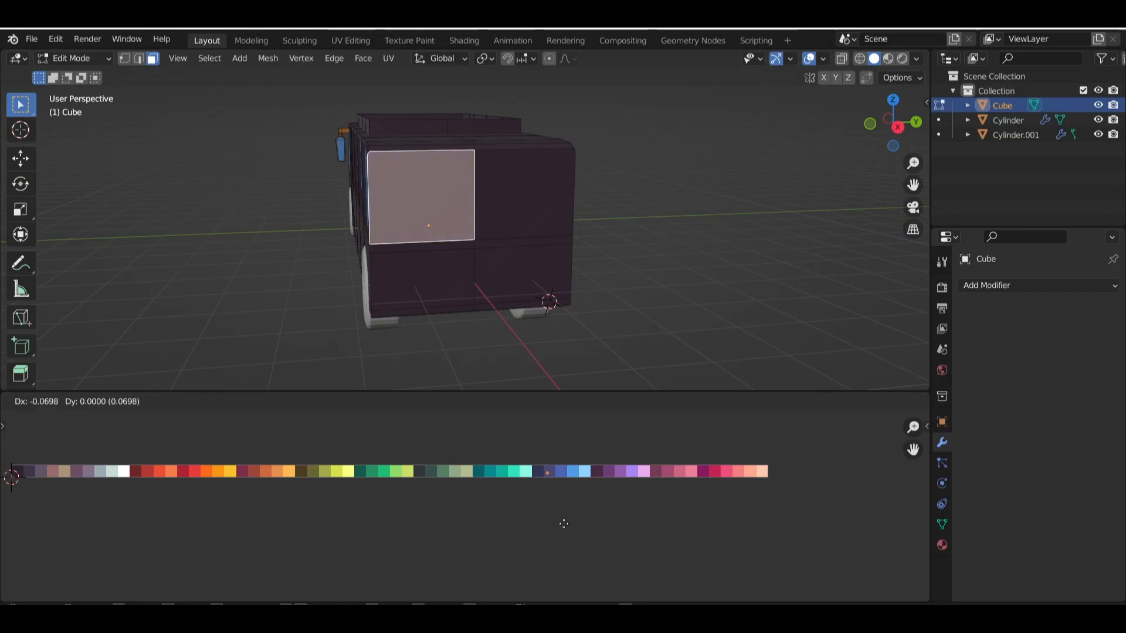
pyautogui.click(563, 524)
# Select the whole linked roof rack, move its UVs onto the dark olive-brown swatch, and clear the selection
pyautogui.moveTo(313, 233); pyautogui.dragTo(489, 226, button='middle')
pyautogui.scroll(3, 463, 193)
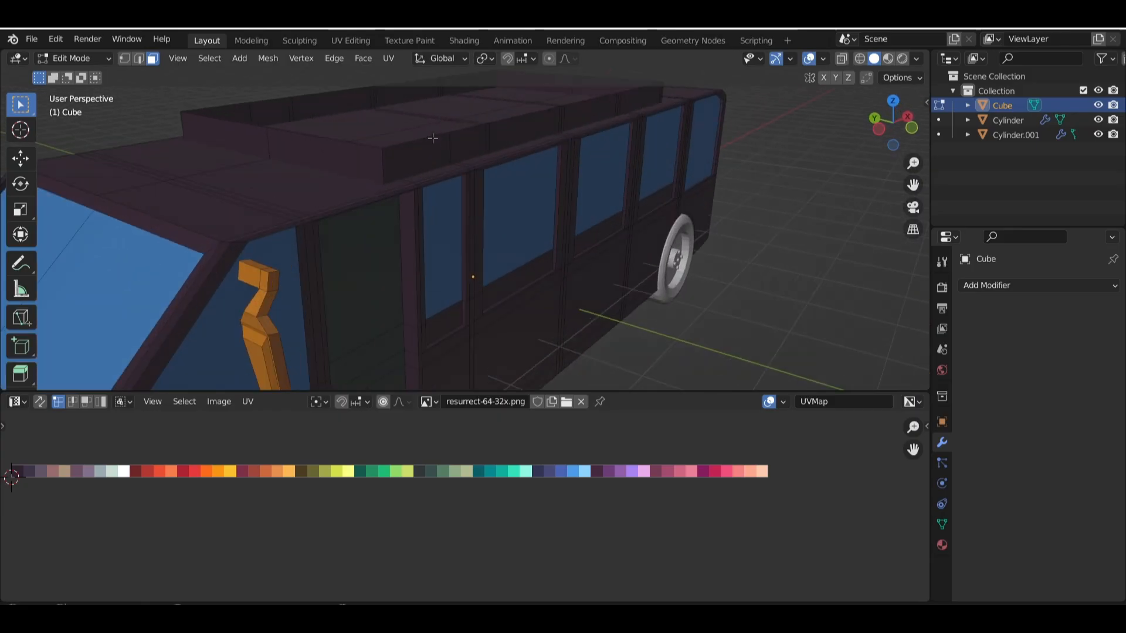
pyautogui.press('l')
pyautogui.scroll(-4, 533, 273)
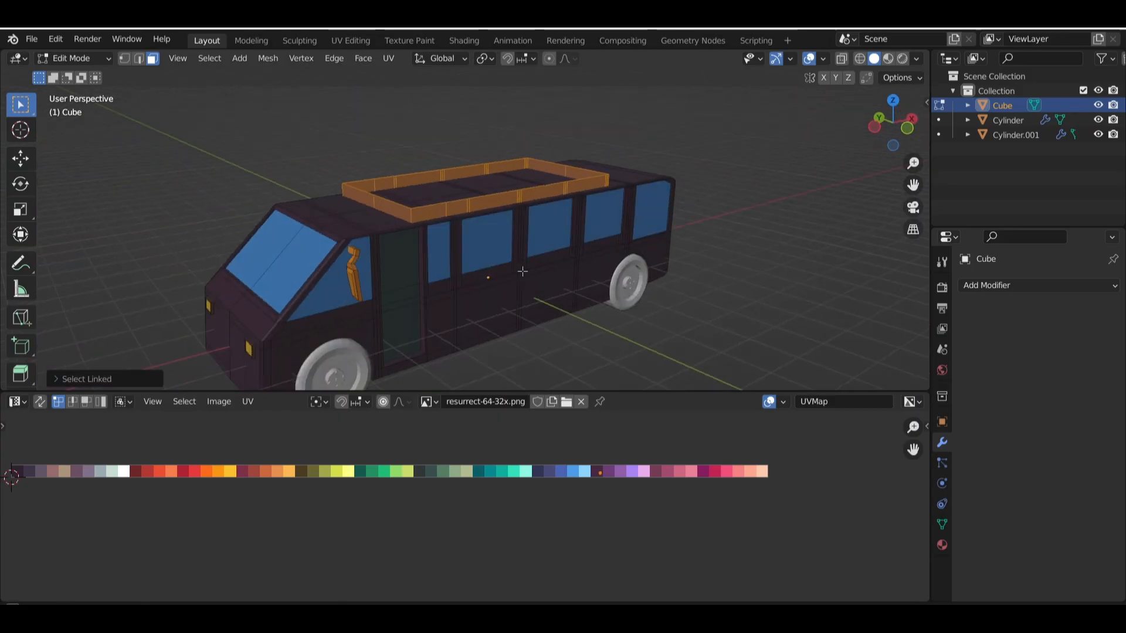
pyautogui.moveTo(523, 271); pyautogui.dragTo(515, 271, button='middle')
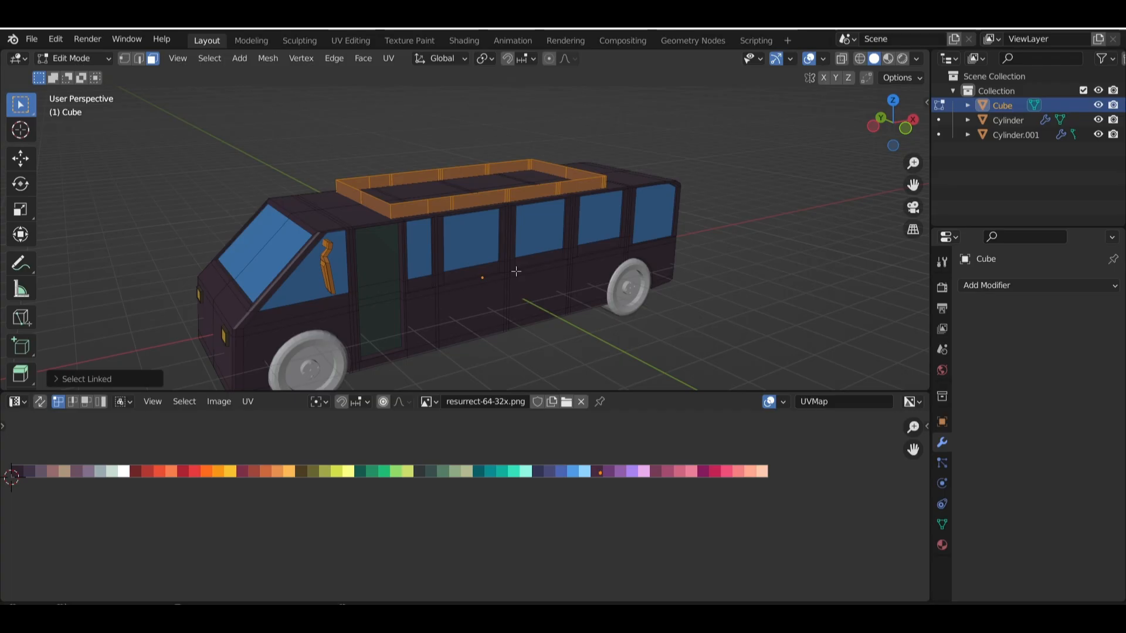
pyautogui.press('g')
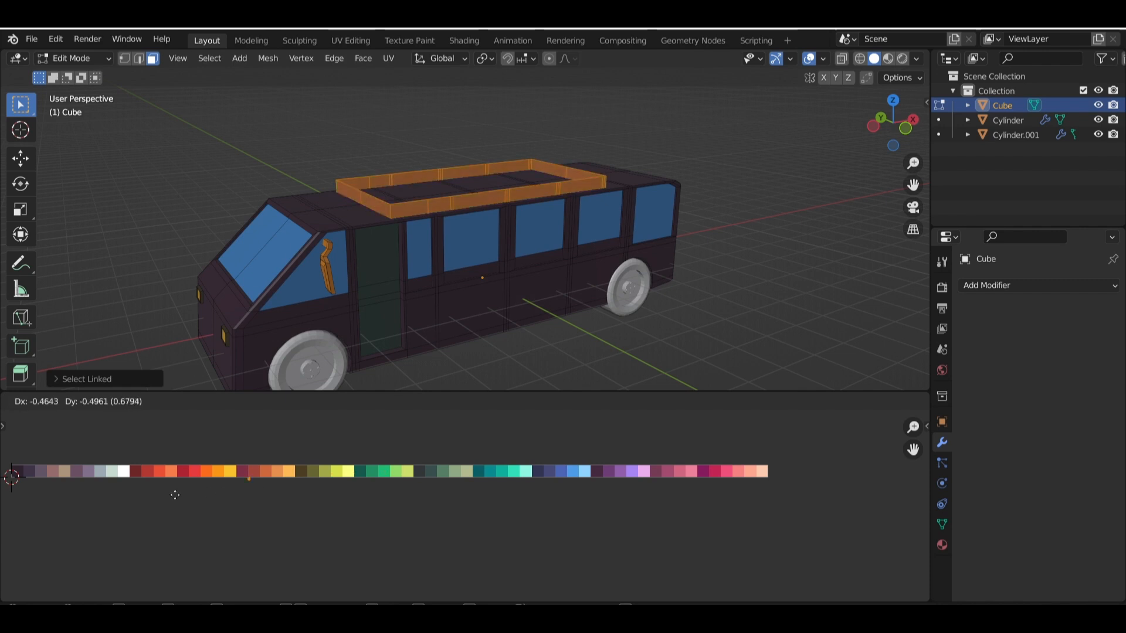
pyautogui.click(236, 487)
pyautogui.click(160, 258)
pyautogui.scroll(-4, 598, 203)
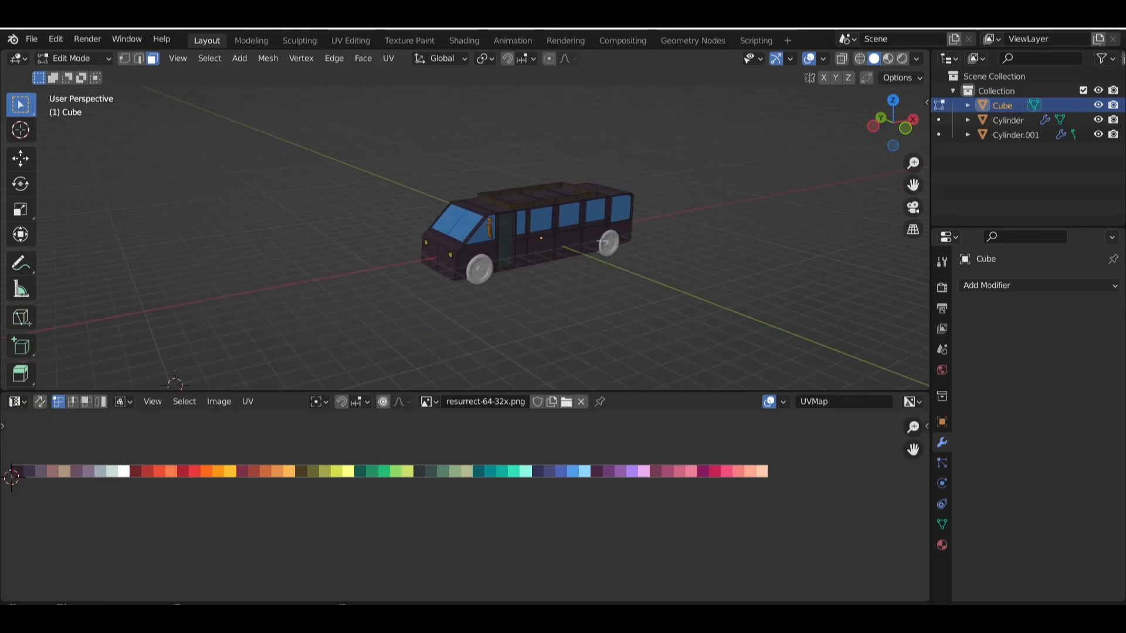
# Examine the colours on the door, windows and lower body along the orange-mirror side of the bus
pyautogui.moveTo(601, 240); pyautogui.dragTo(479, 227, button='middle')
pyautogui.scroll(3, 568, 243)
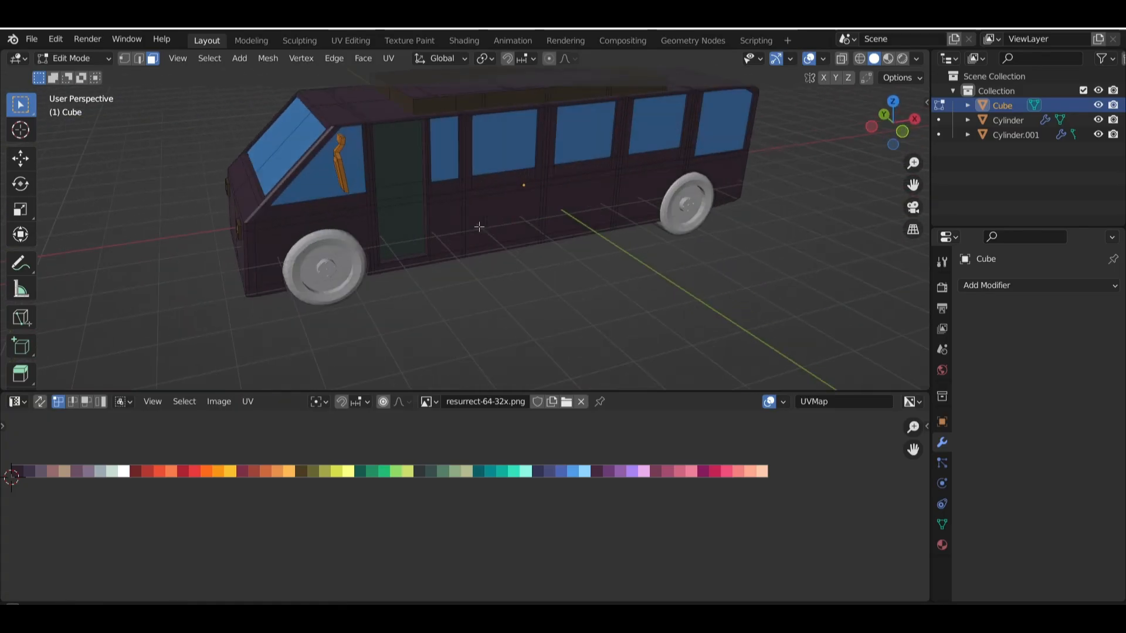
pyautogui.scroll(-4, 479, 226)
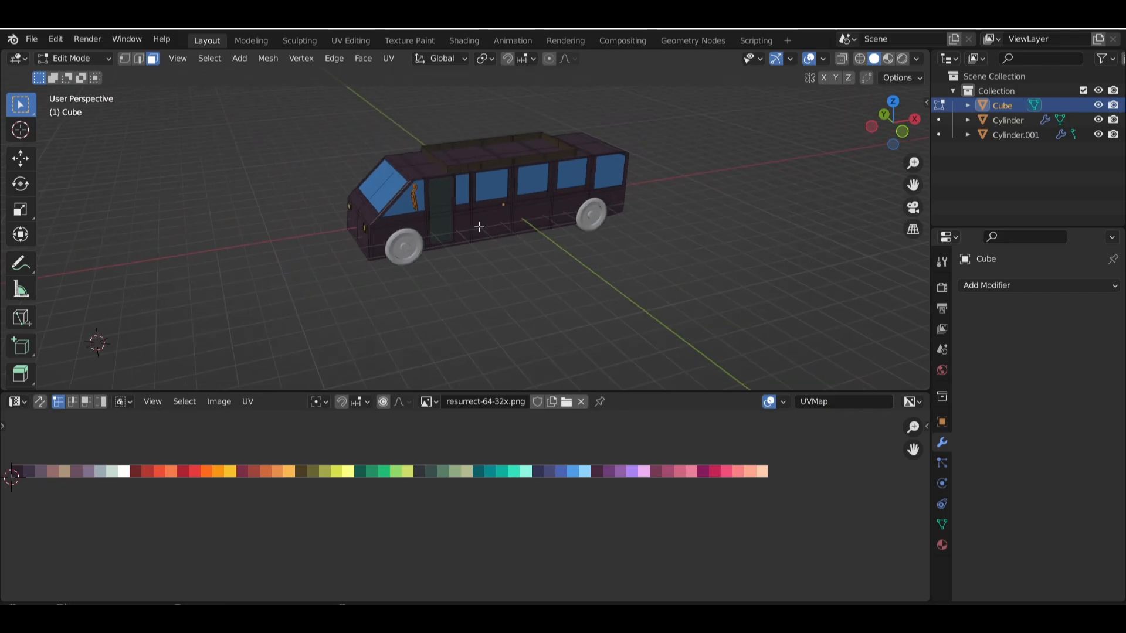
pyautogui.moveTo(498, 238); pyautogui.dragTo(609, 244, button='middle')
pyautogui.scroll(3, 560, 277)
pyautogui.scroll(3, 542, 242)
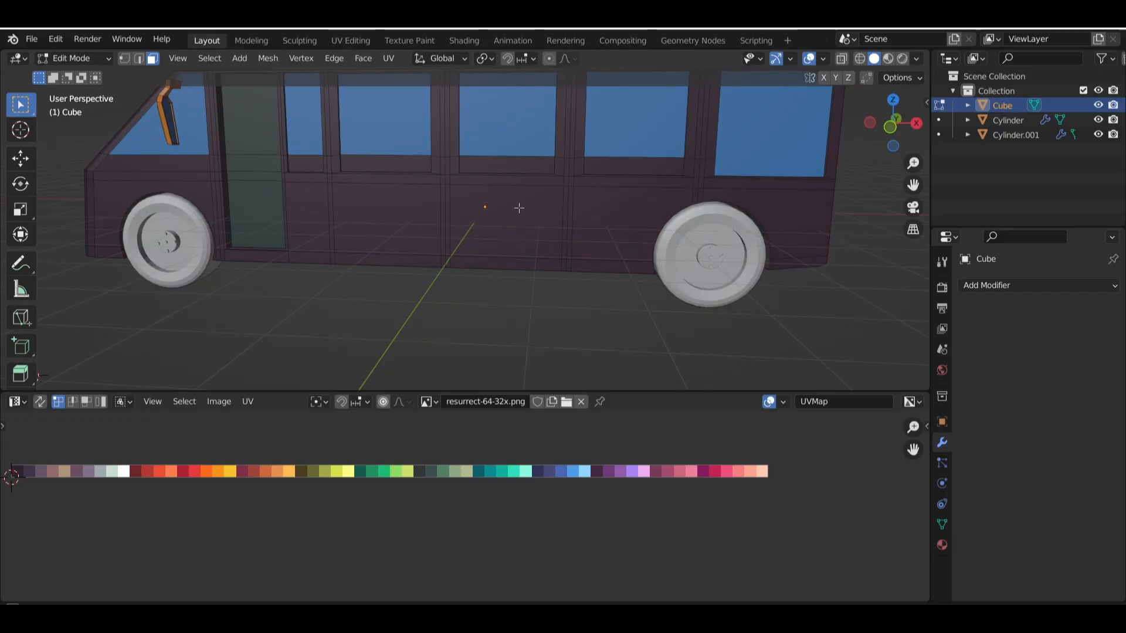
pyautogui.moveTo(518, 208); pyautogui.dragTo(570, 213, button='middle')
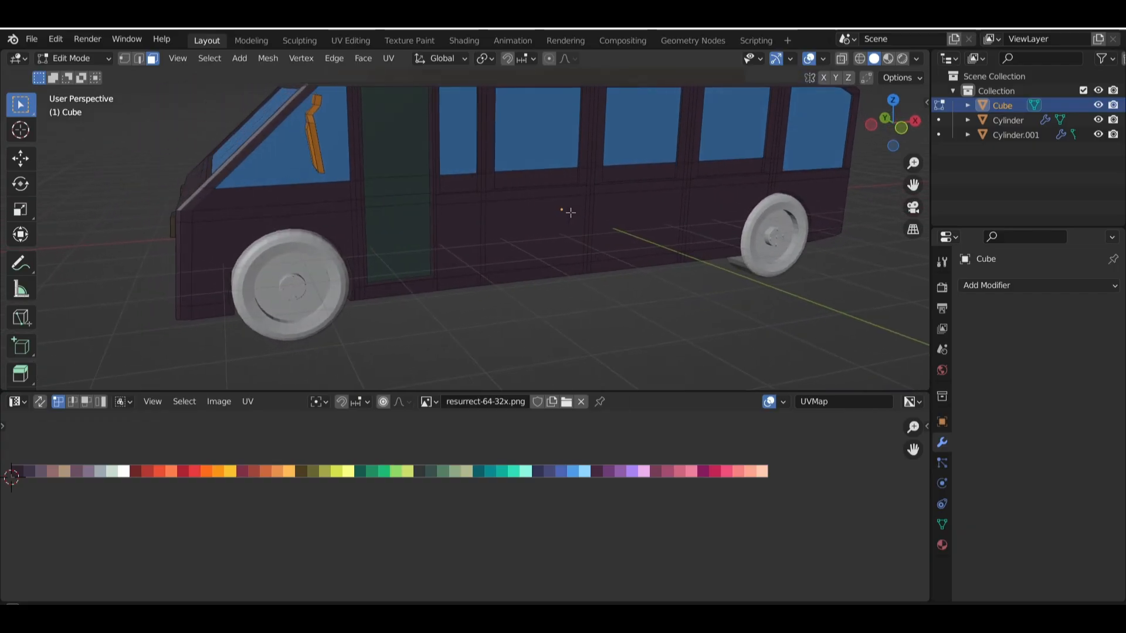
pyautogui.scroll(-3, 315, 169)
# Select the front wheel pair in Object Mode, assign it the existing Material.001, and make that material a separate copy
pyautogui.click(72, 58)
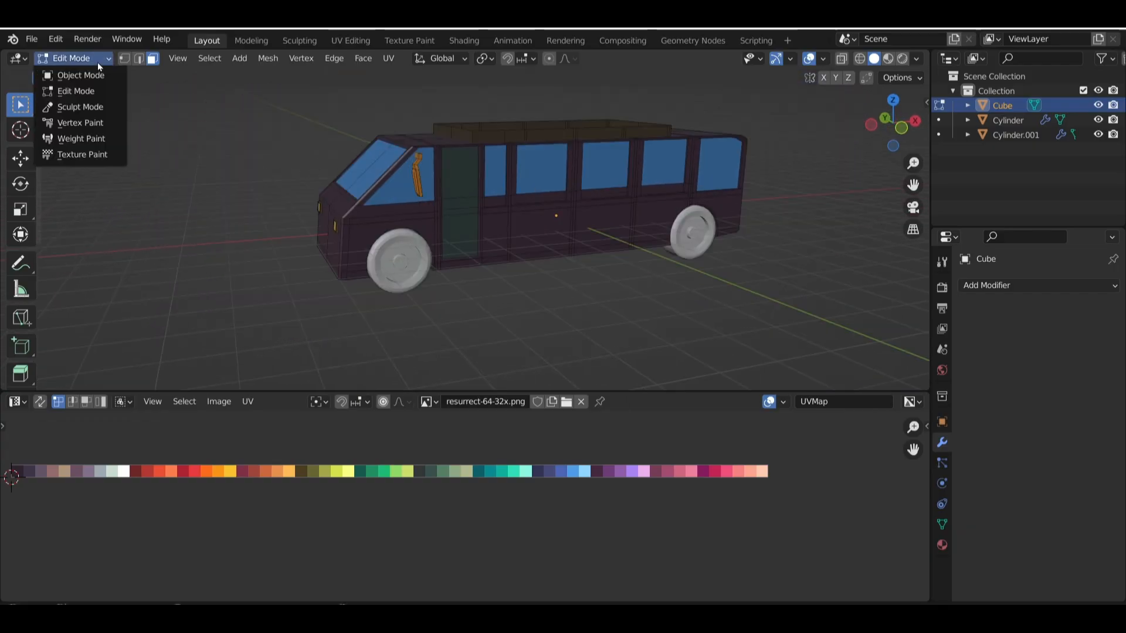
pyautogui.click(85, 70)
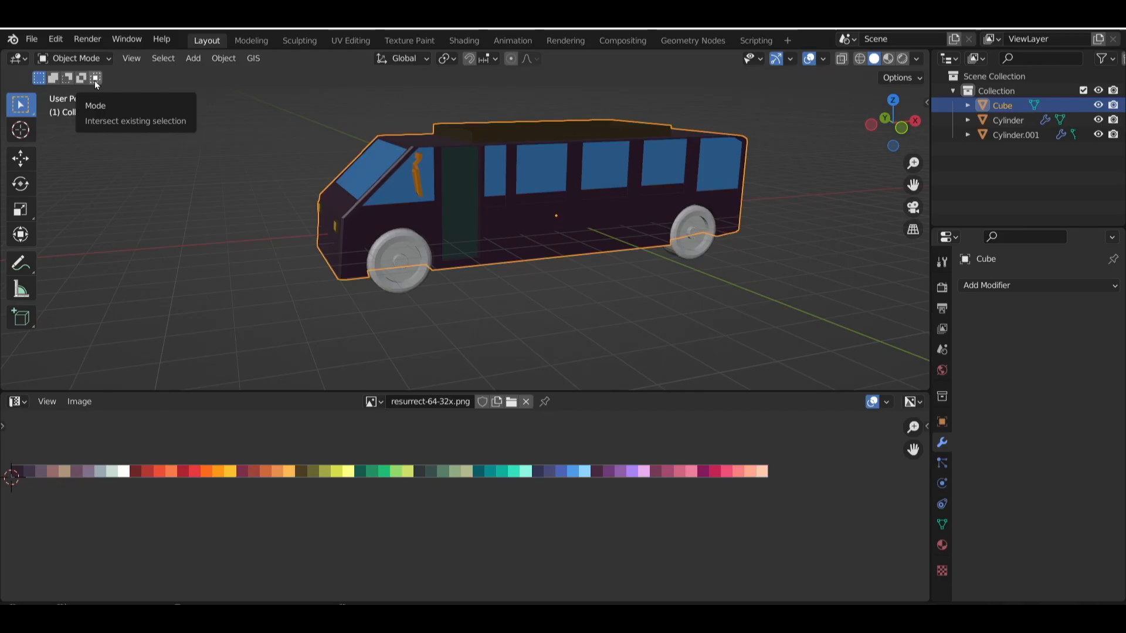
pyautogui.click(670, 328)
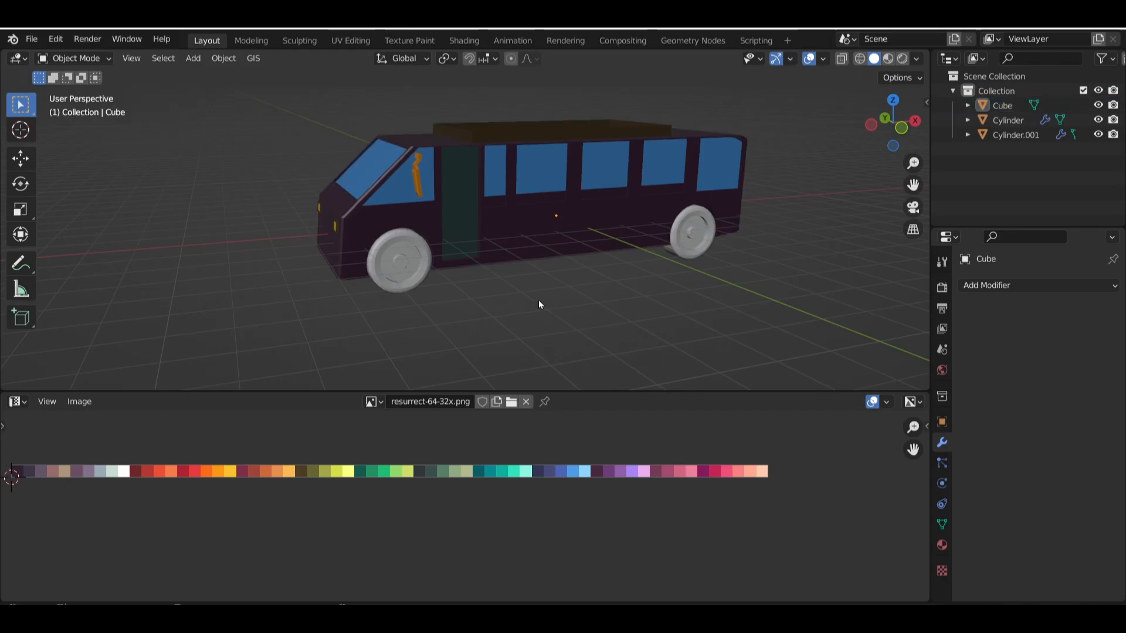
pyautogui.click(409, 270)
pyautogui.moveTo(446, 273); pyautogui.dragTo(455, 273, button='middle')
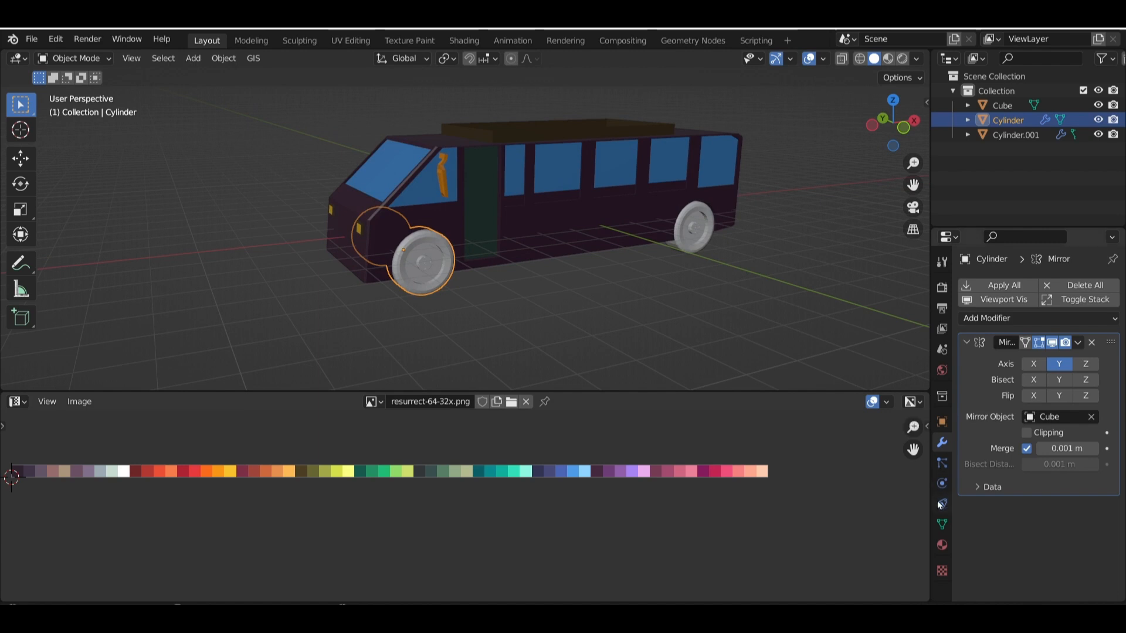
pyautogui.click(944, 540)
pyautogui.click(976, 350)
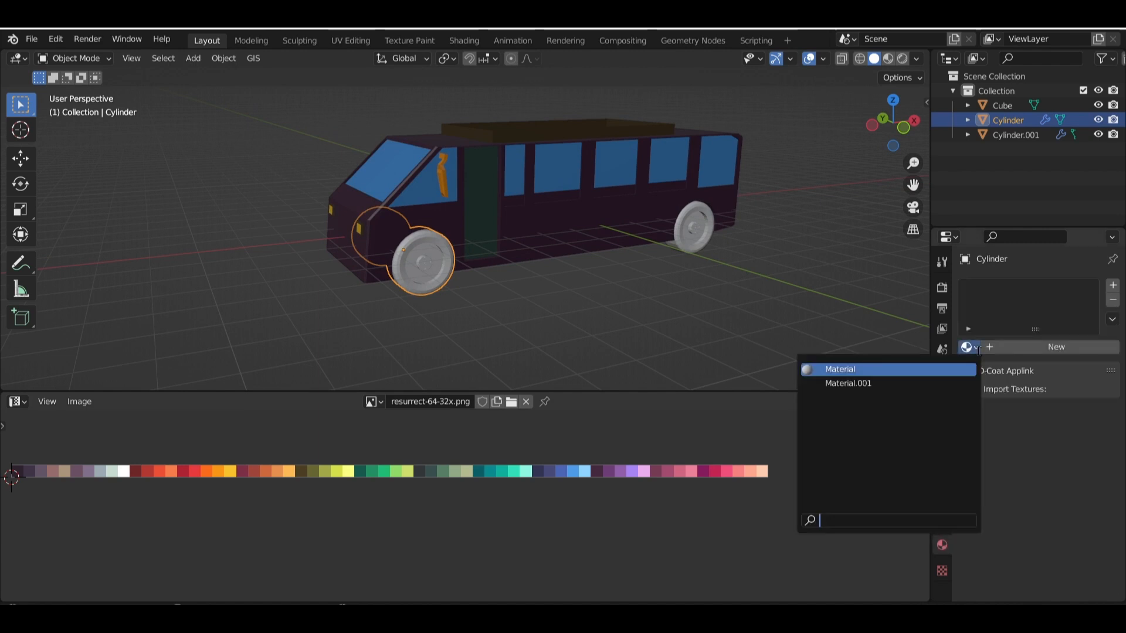
pyautogui.click(850, 384)
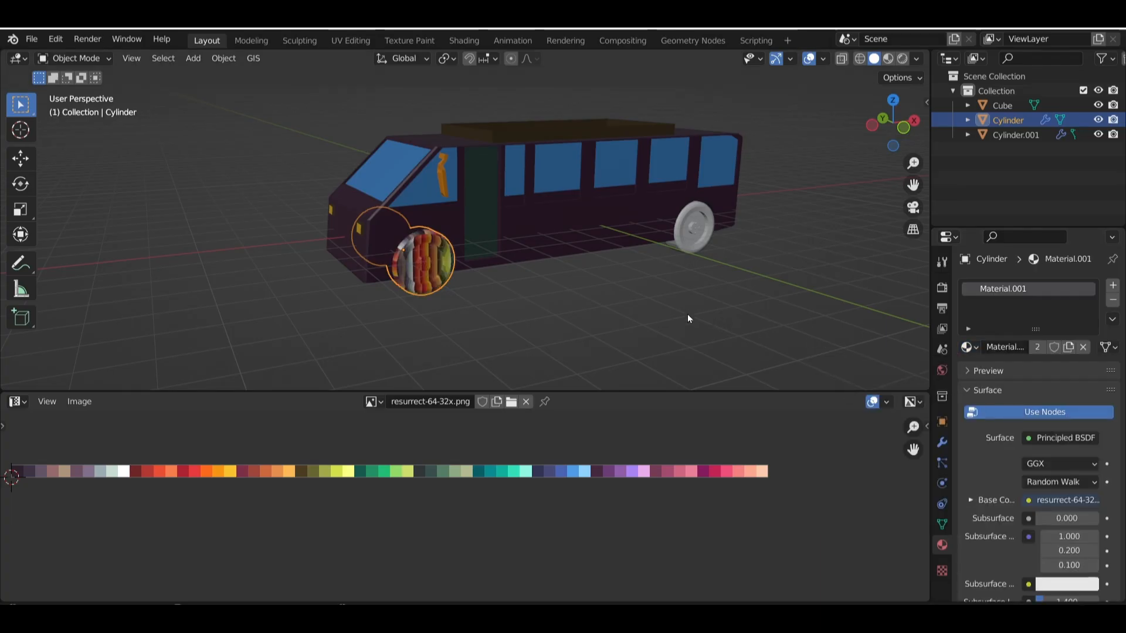
pyautogui.click(1069, 350)
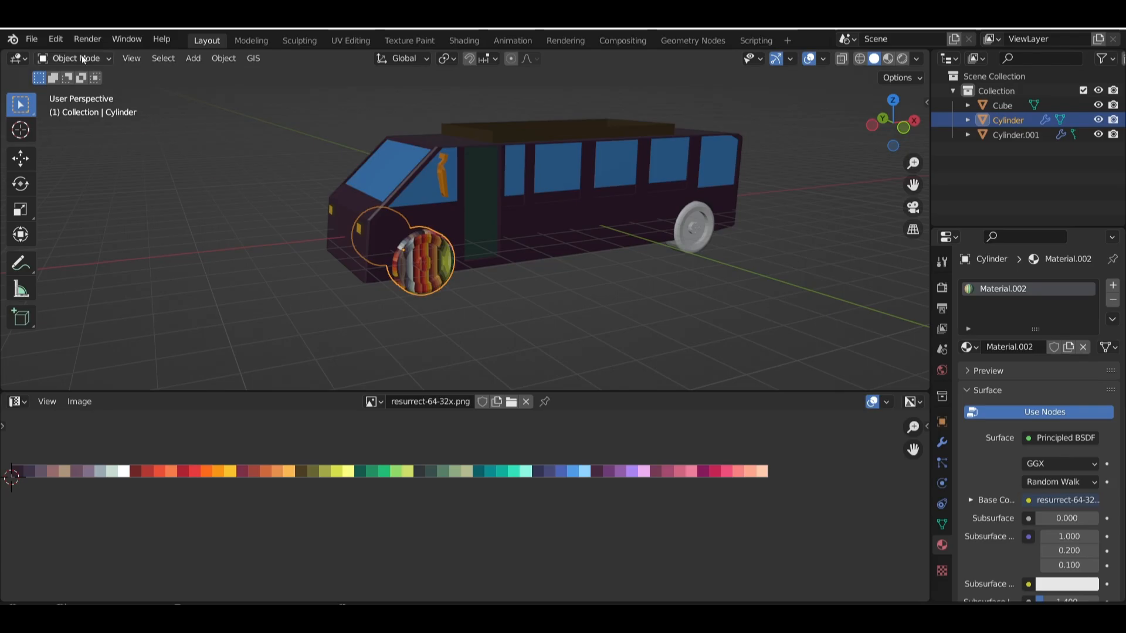
# Select all faces of the front wheels in Edit Mode and collapse all their UVs to a point by scaling to 0
pyautogui.click(99, 64)
pyautogui.click(76, 88)
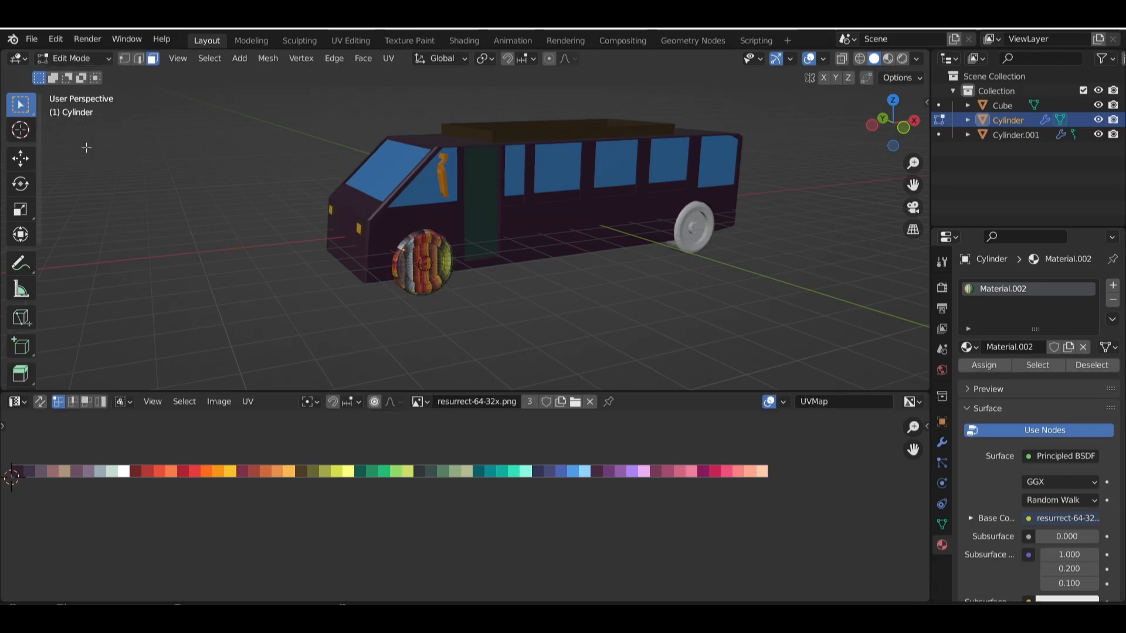
pyautogui.press('a')
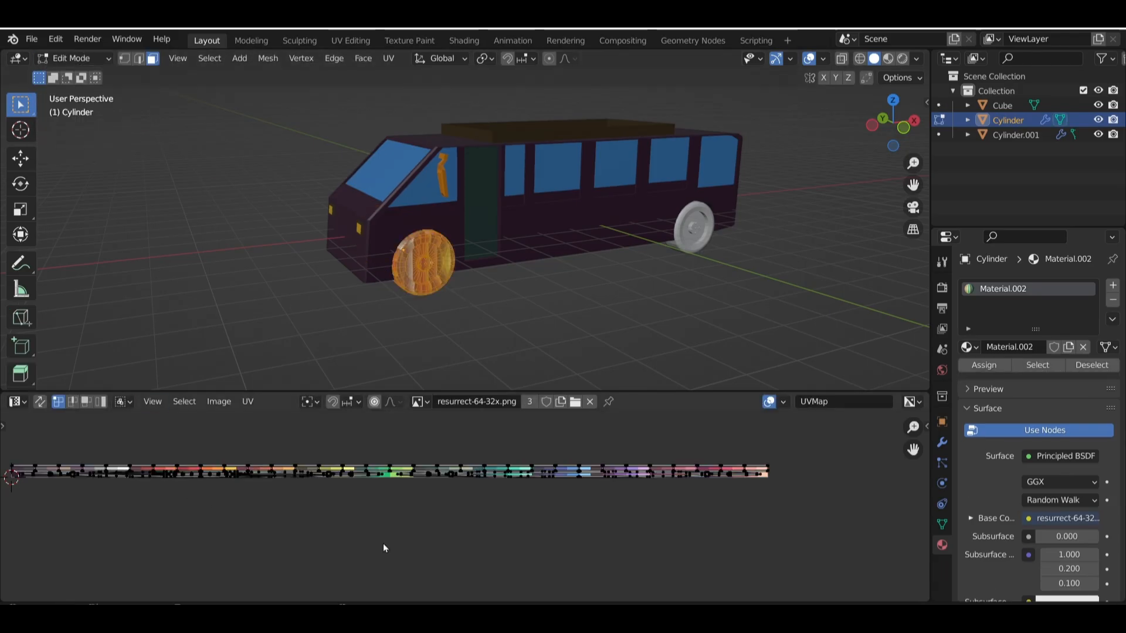
pyautogui.press('a')
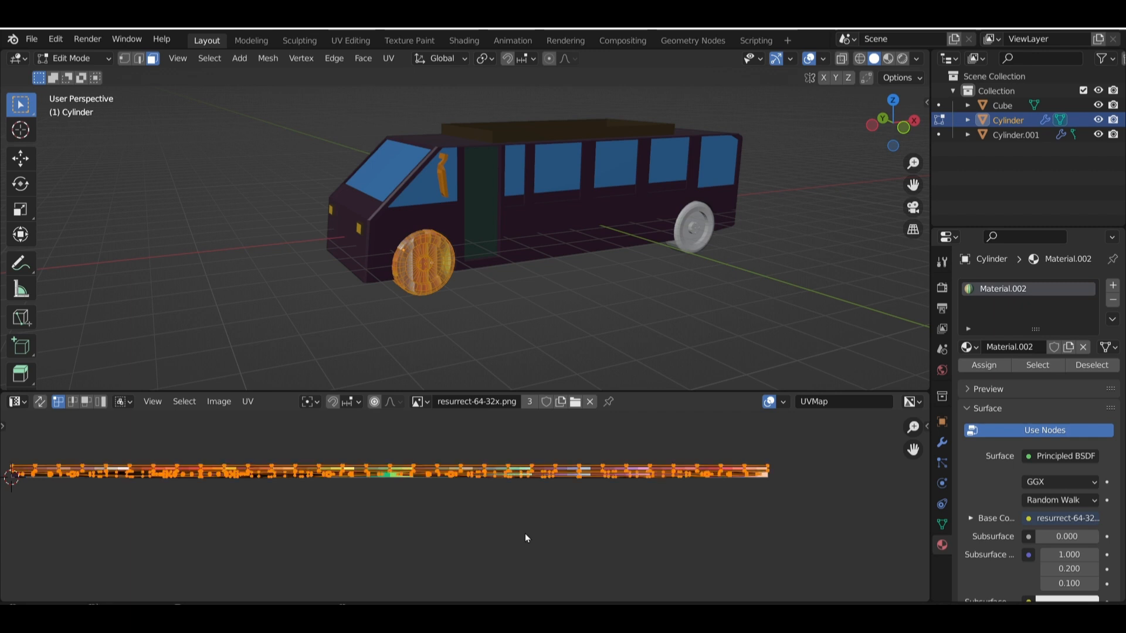
pyautogui.press('s')
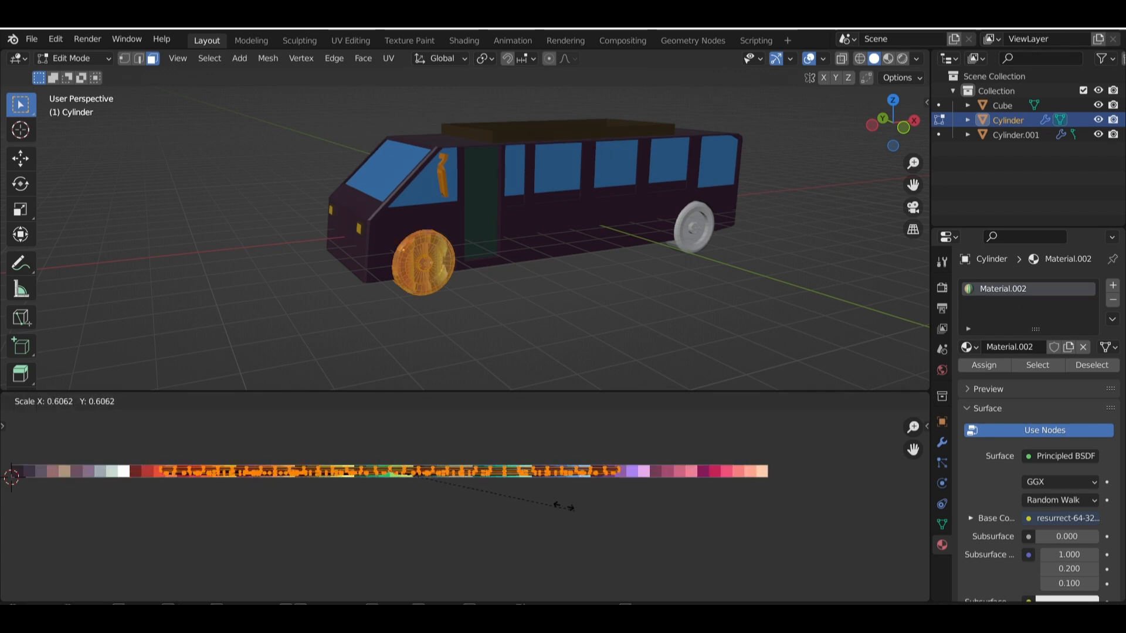
pyautogui.press('0')
pyautogui.press('Return')
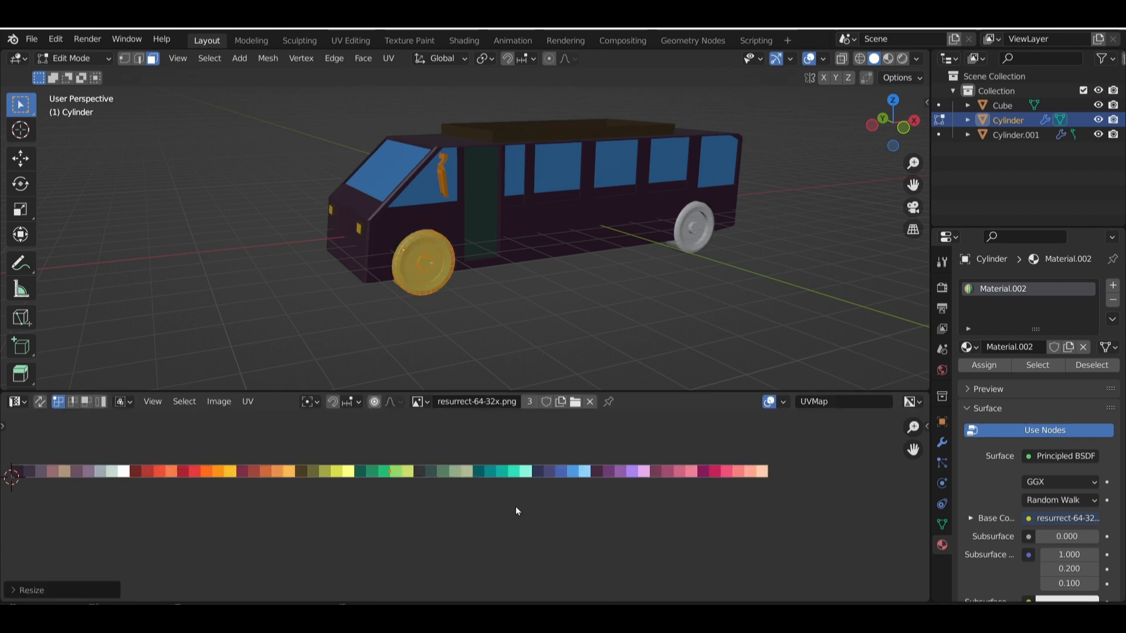
# Move the front wheels' collapsed UVs onto the second, dark grey swatch and clear the face selection
pyautogui.press('g')
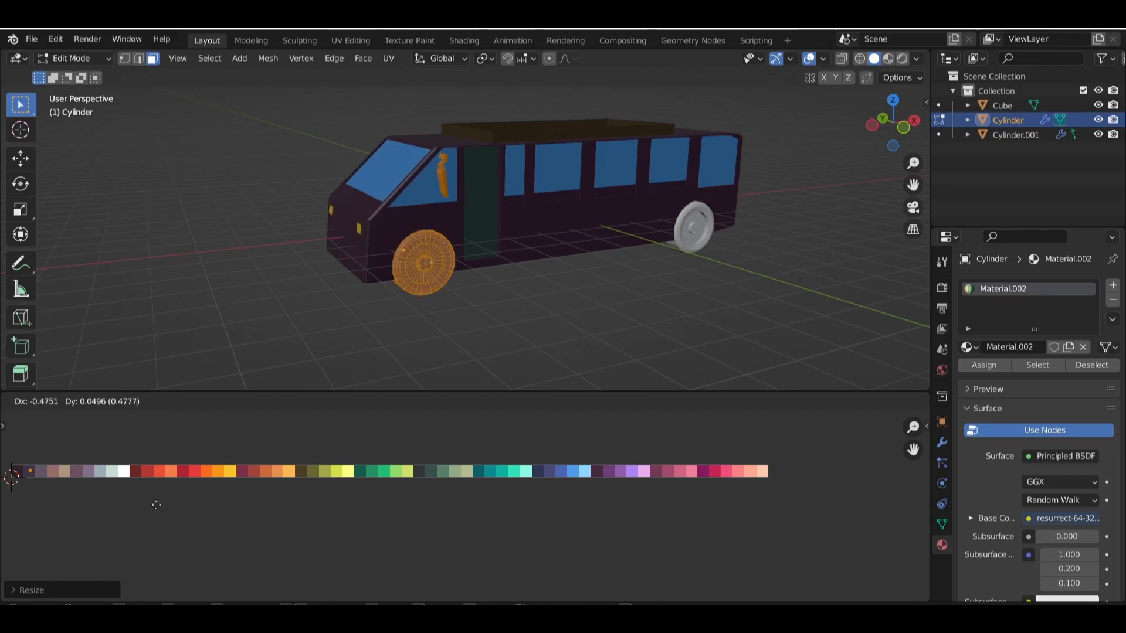
pyautogui.click(153, 505)
pyautogui.click(246, 291)
# Select the complete ring of flat rim faces between the front wheel's hub and tyre
pyautogui.scroll(7, 414, 288)
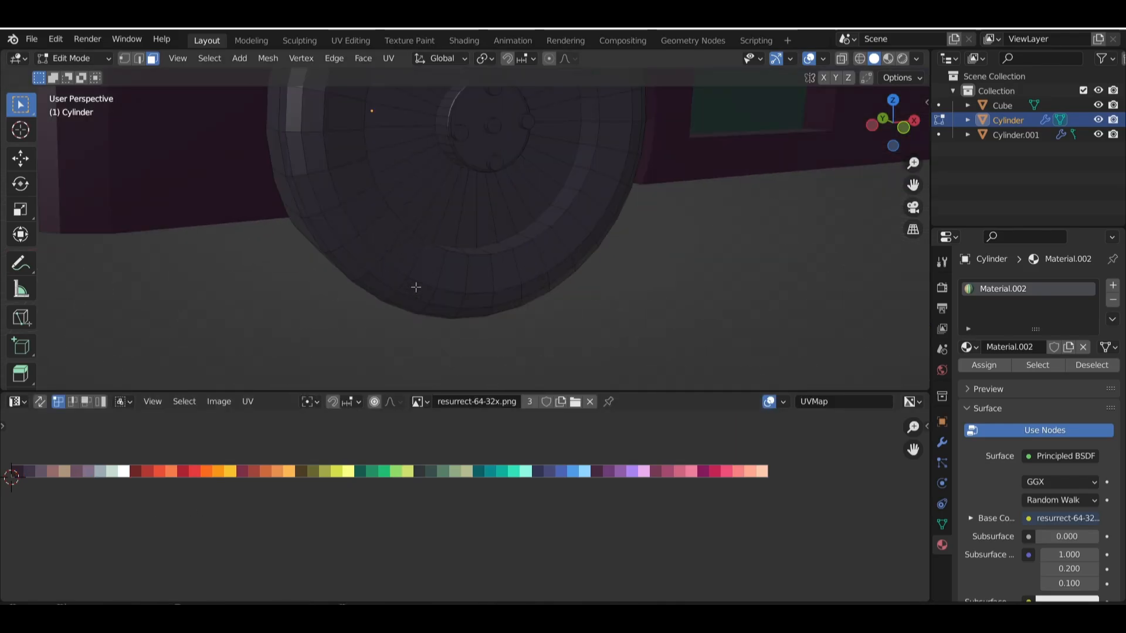
pyautogui.keyDown('shift'); pyautogui.moveTo(435, 208); pyautogui.dragTo(419, 243, button='middle'); pyautogui.keyUp('shift')
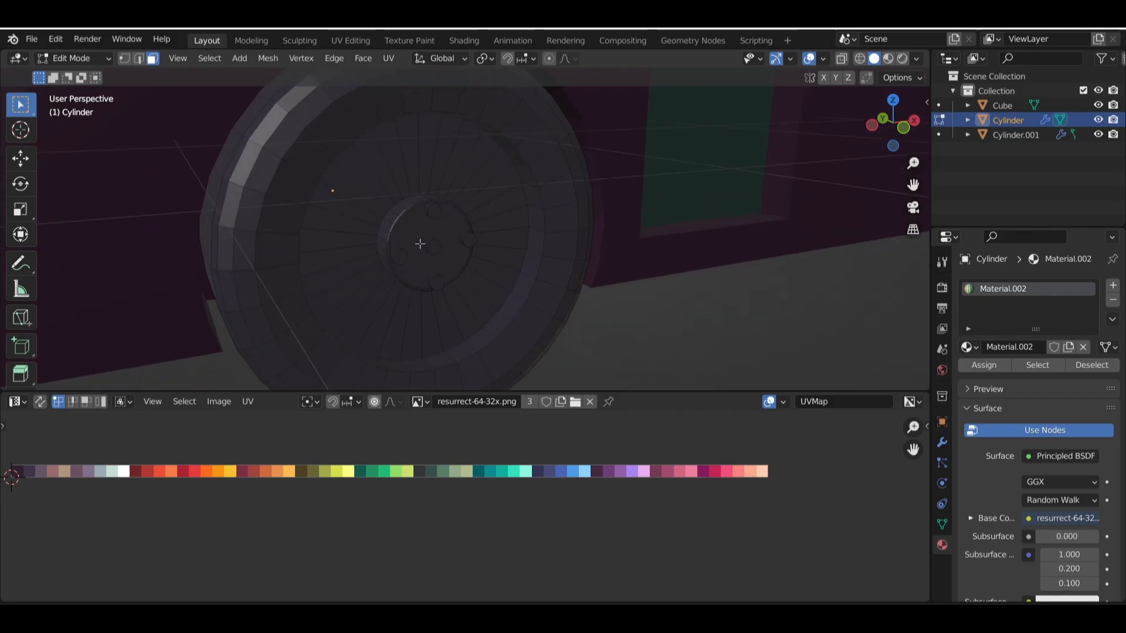
pyautogui.moveTo(344, 171); pyautogui.dragTo(357, 282)
pyautogui.moveTo(392, 301)
pyautogui.mouseDown(button='middle')
pyautogui.moveTo(371, 287)
pyautogui.moveTo(378, 278)
pyautogui.mouseUp(button='middle')
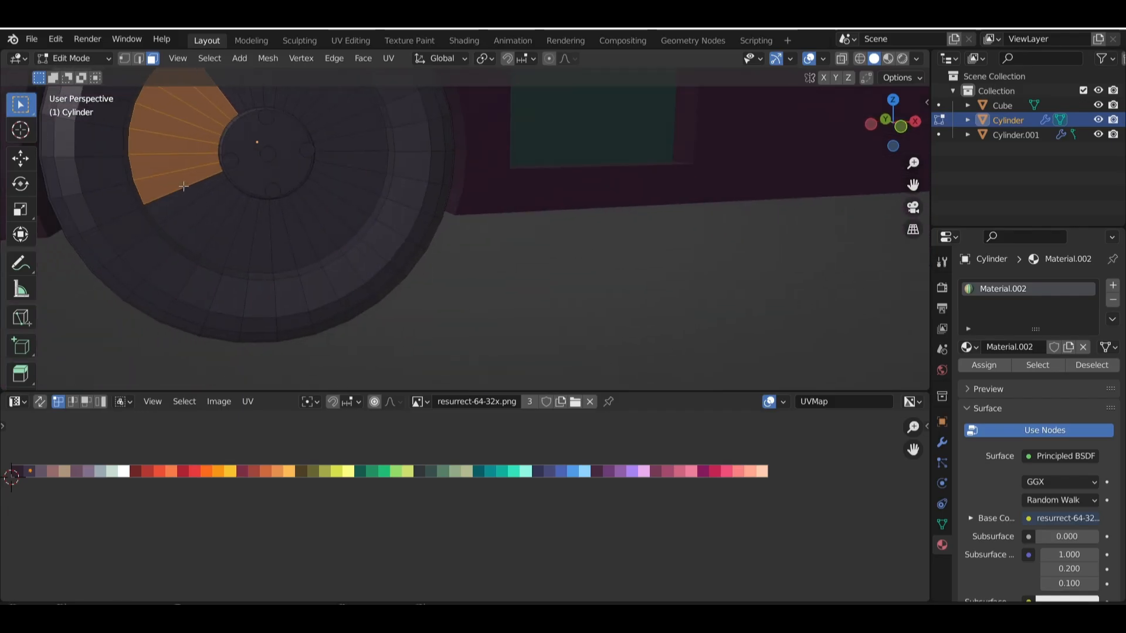
pyautogui.moveTo(185, 186)
pyautogui.keyDown('shift'); pyautogui.mouseDown()
pyautogui.moveTo(195, 224)
pyautogui.moveTo(326, 253)
pyautogui.mouseUp(); pyautogui.keyUp('shift')
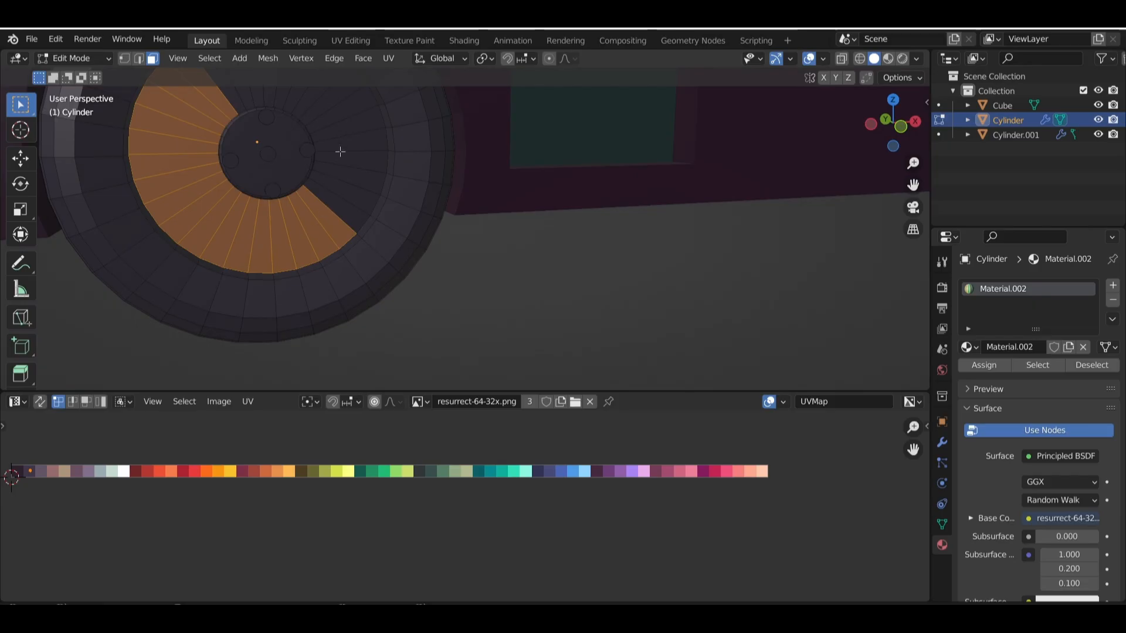
pyautogui.keyDown('shift'); pyautogui.moveTo(339, 139); pyautogui.dragTo(347, 206); pyautogui.keyUp('shift')
pyautogui.keyDown('shift'); pyautogui.moveTo(449, 197); pyautogui.dragTo(490, 238, button='middle'); pyautogui.keyUp('shift')
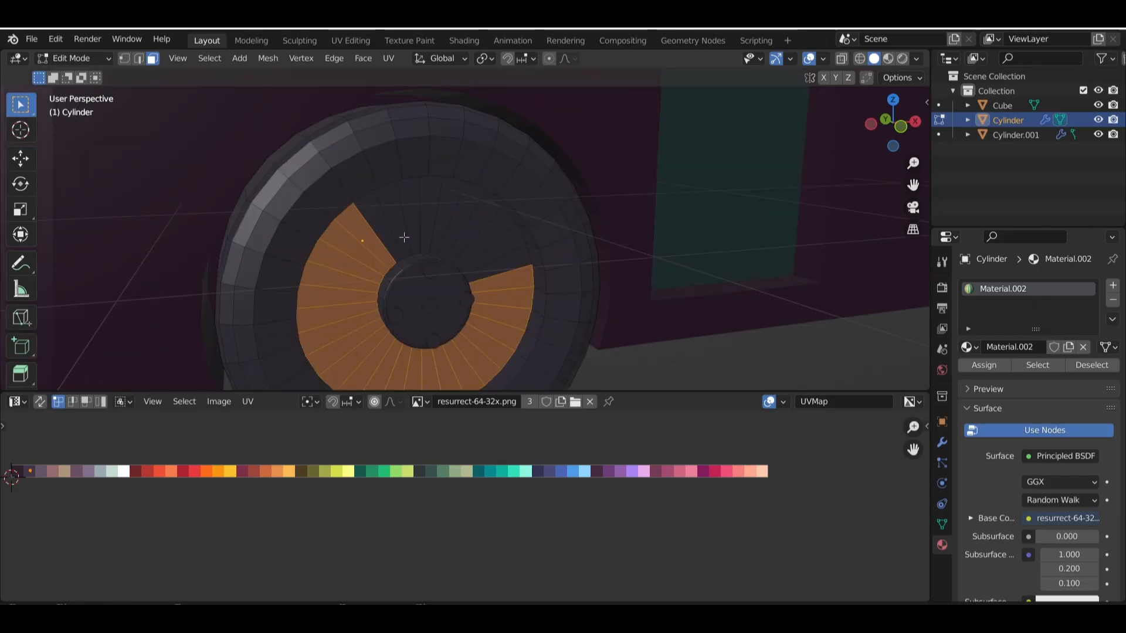
pyautogui.keyDown('shift'); pyautogui.moveTo(370, 212); pyautogui.dragTo(491, 255); pyautogui.keyUp('shift')
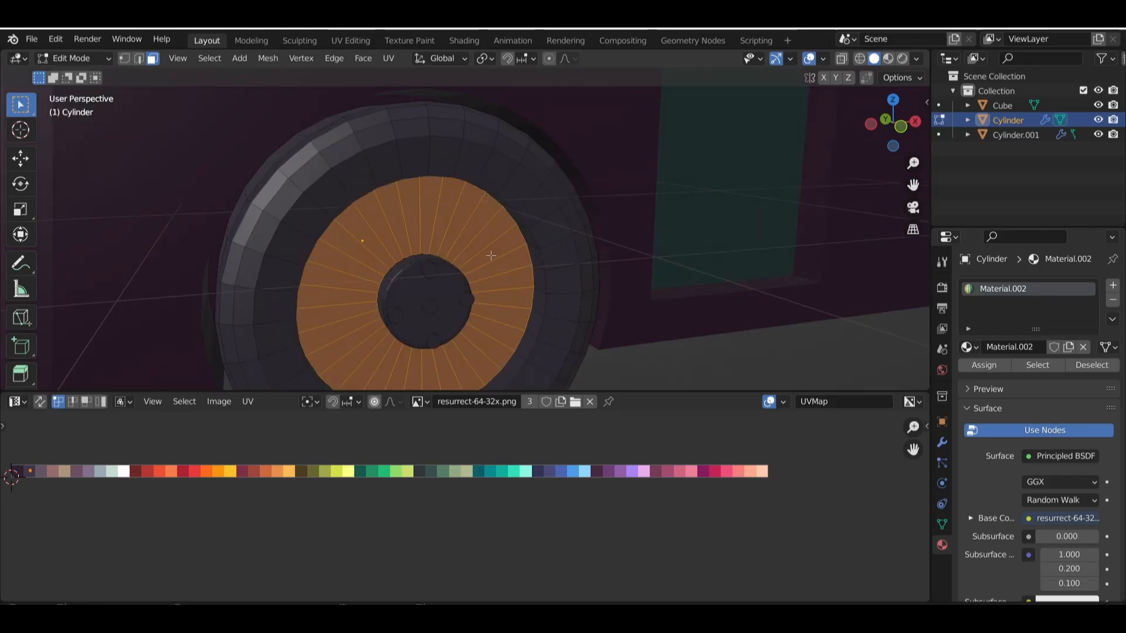
# Move the selected rim faces' UVs onto the dark purple swatch
pyautogui.scroll(-3, 516, 255)
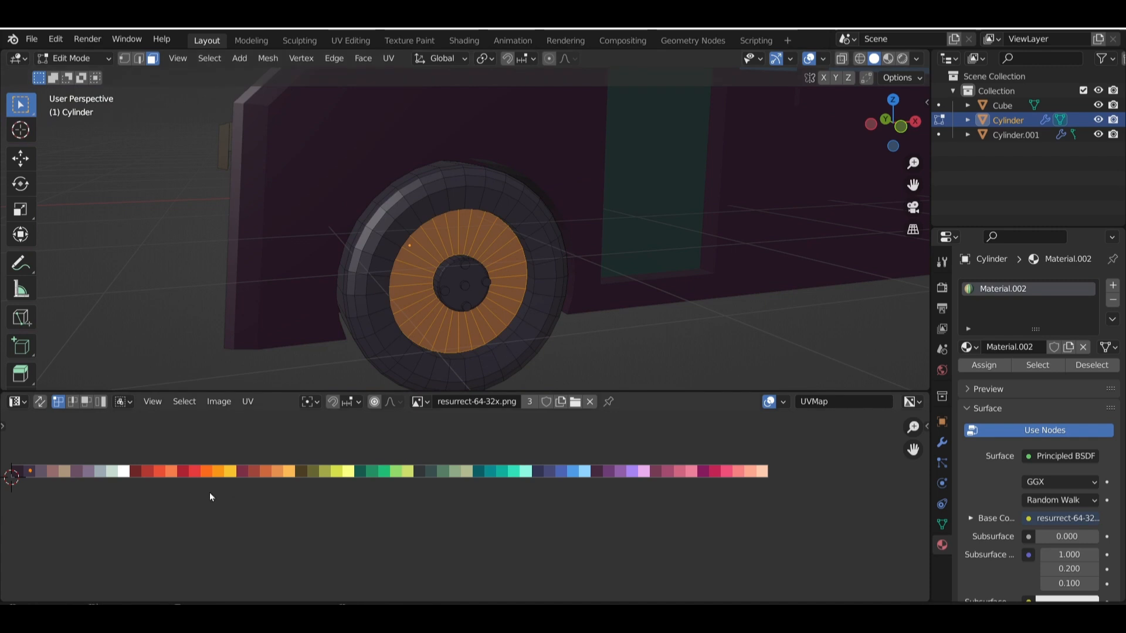
pyautogui.press('g')
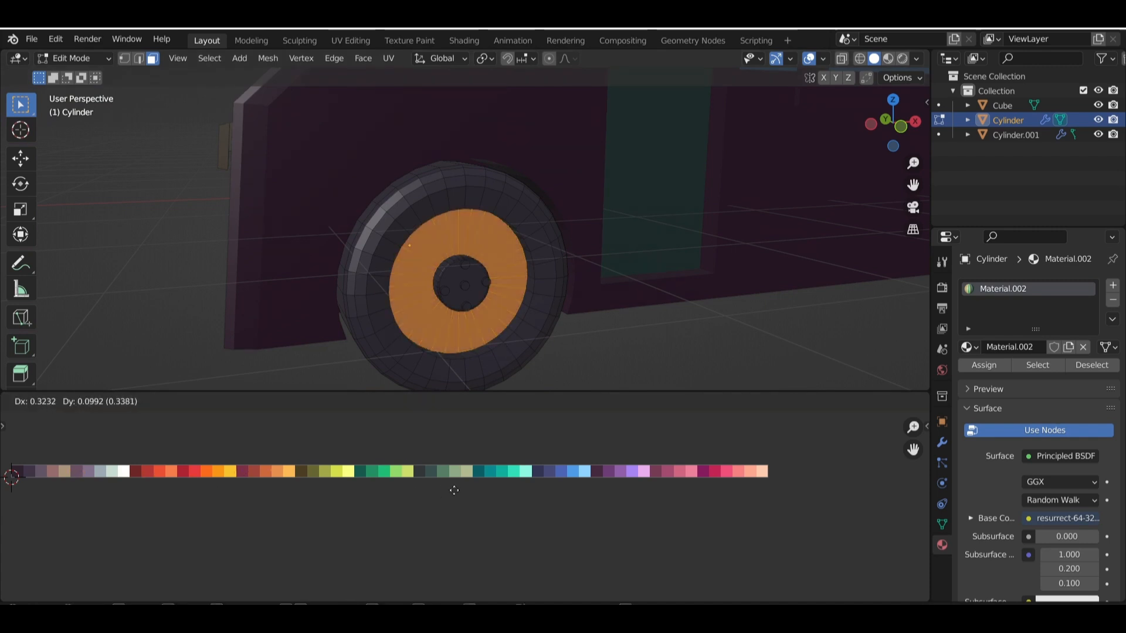
pyautogui.press('x')
pyautogui.press('x')
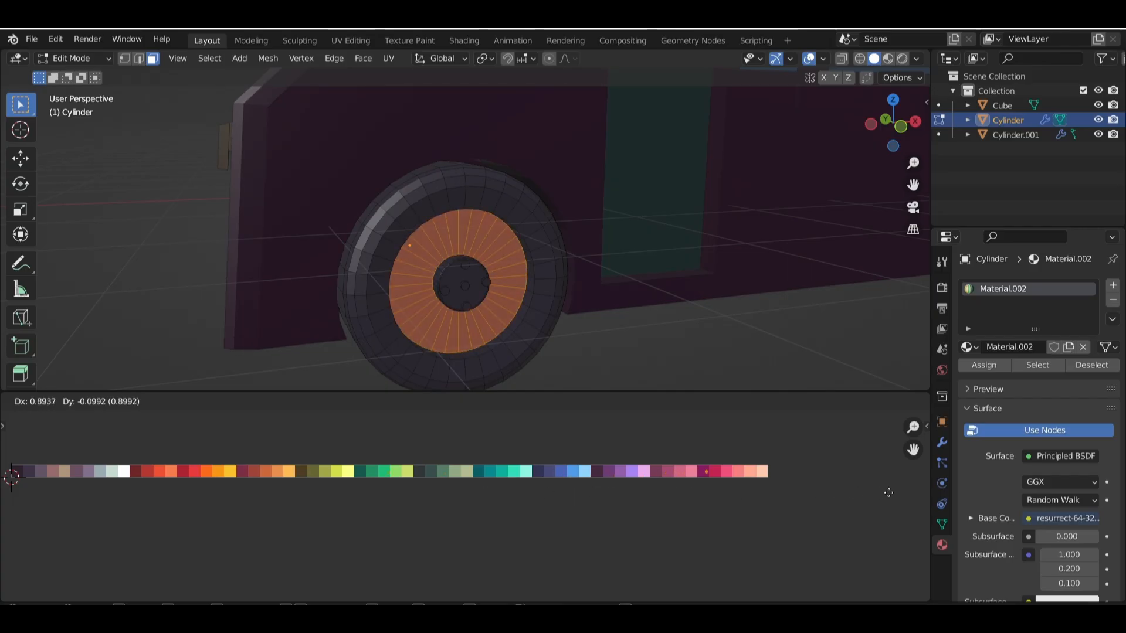
pyautogui.click(789, 499)
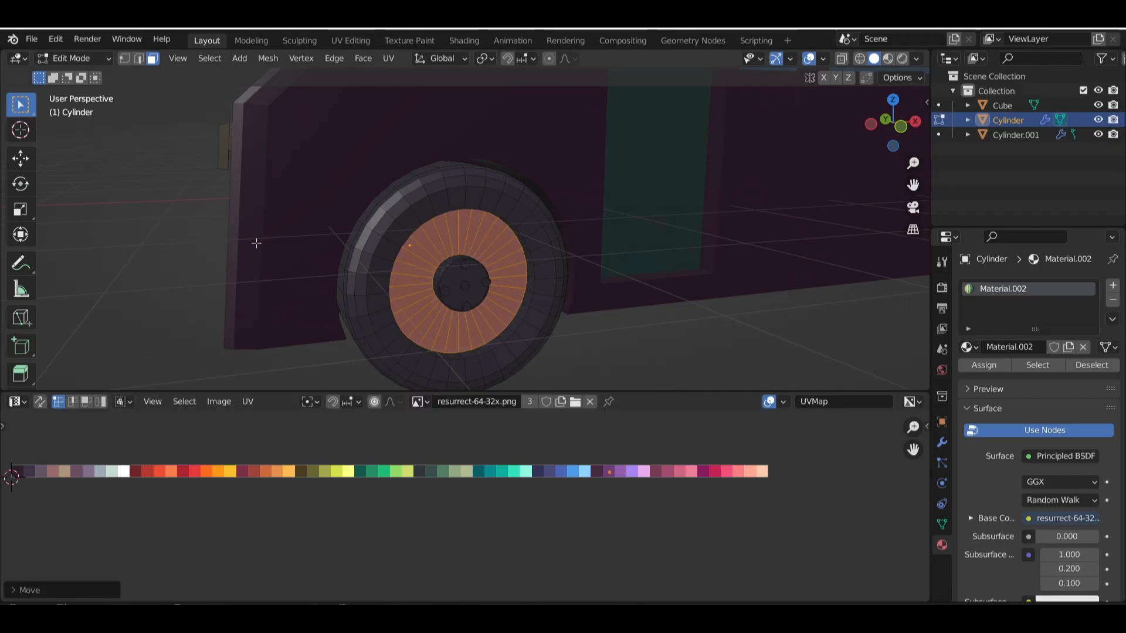
pyautogui.hotkey('ctrl', 'z')
# Select the linked centre cap and four surrounding bolts on the front wheel's hub, move their UVs onto the dark red swatch, and clear the selection
pyautogui.scroll(3, 465, 302)
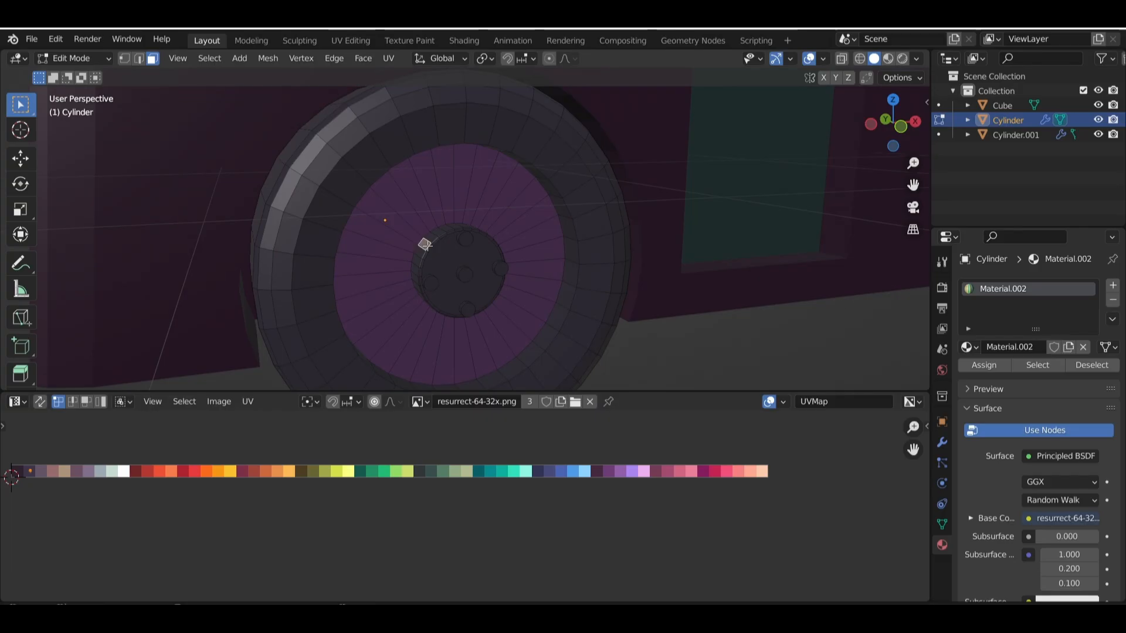
pyautogui.click(466, 274)
pyautogui.hotkey('ctrl', 'l')
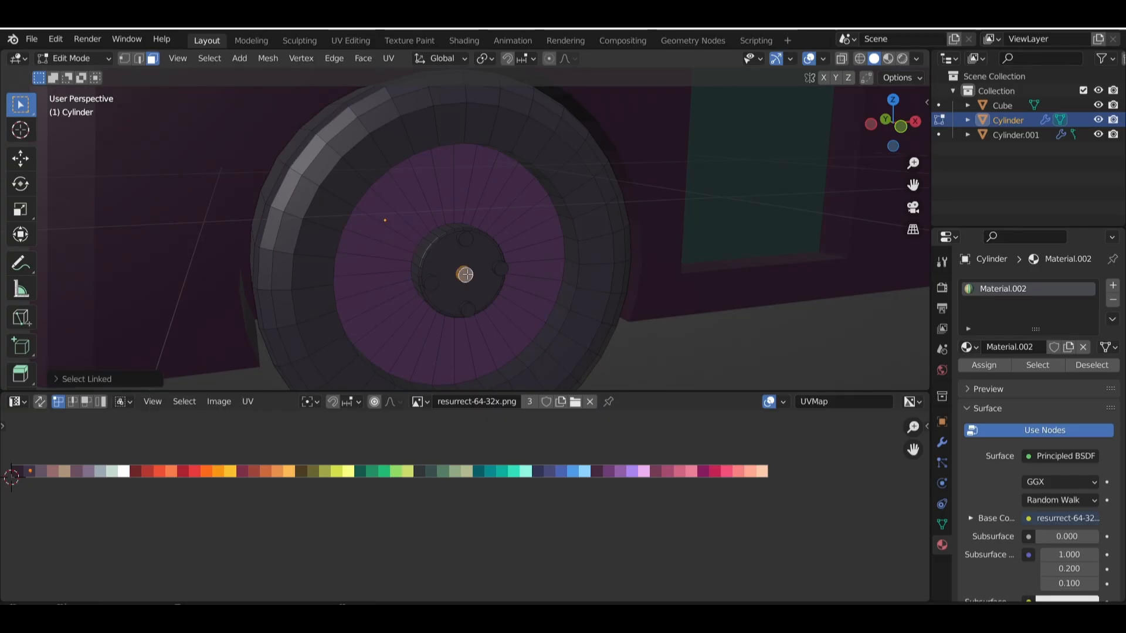
pyautogui.click(432, 283)
pyautogui.click(465, 239)
pyautogui.click(501, 269)
pyautogui.click(466, 307)
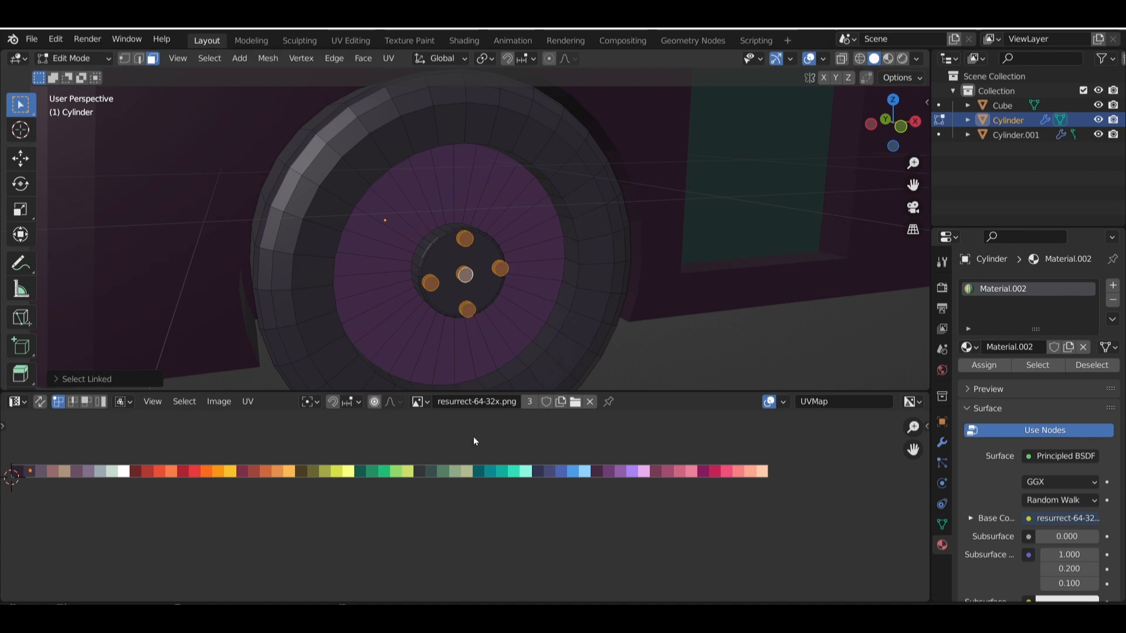
pyautogui.press('g')
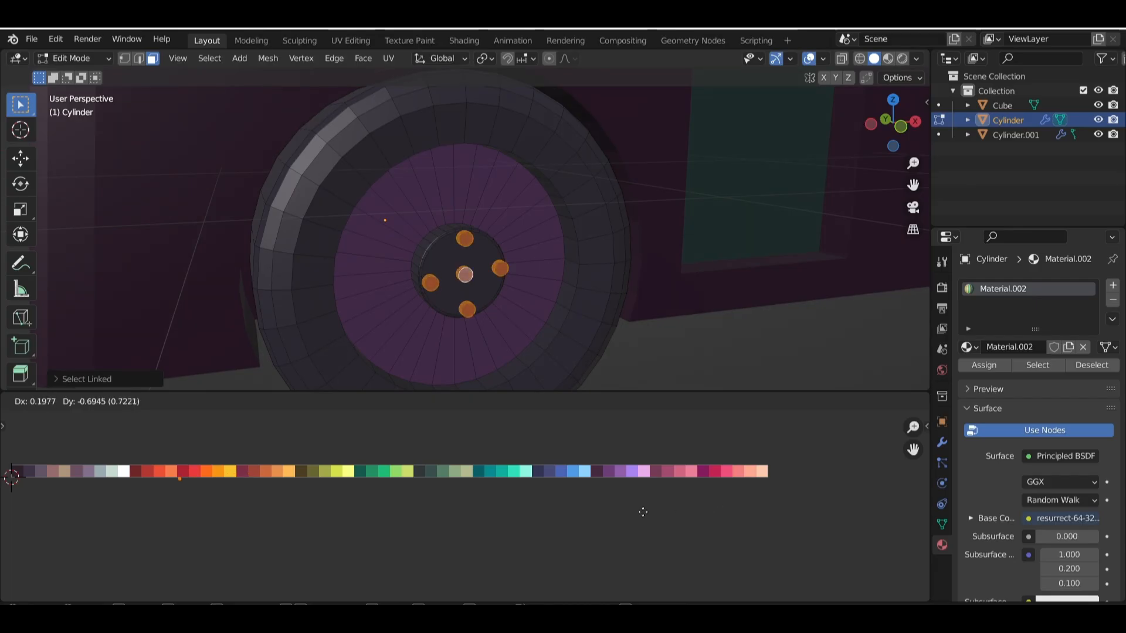
pyautogui.click(614, 504)
pyautogui.scroll(-6, 645, 288)
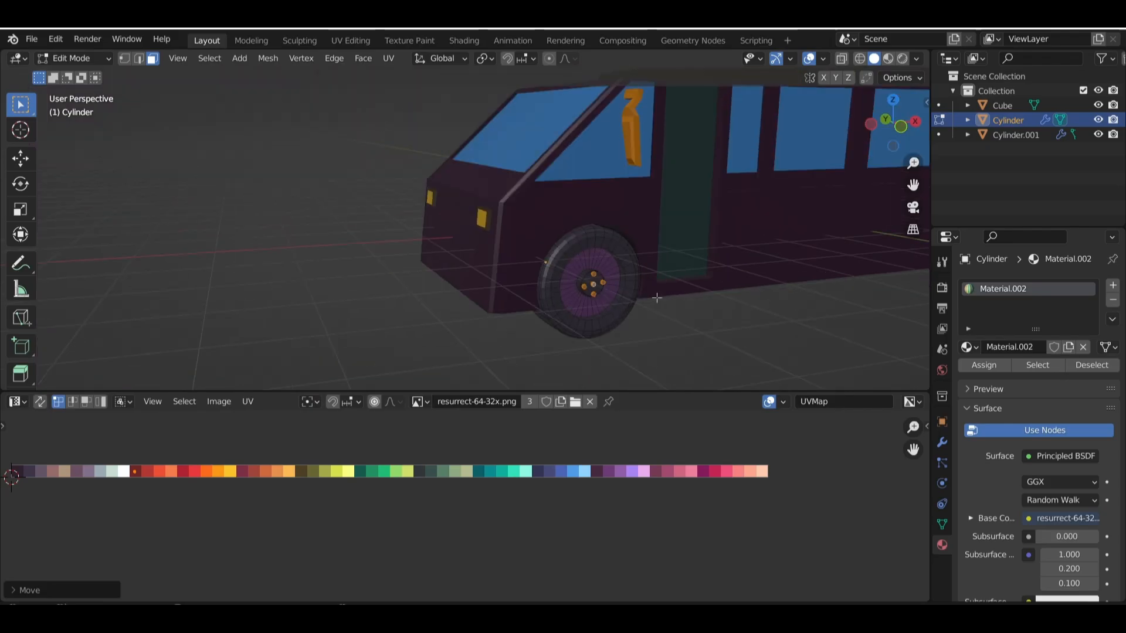
pyautogui.scroll(-5, 540, 275)
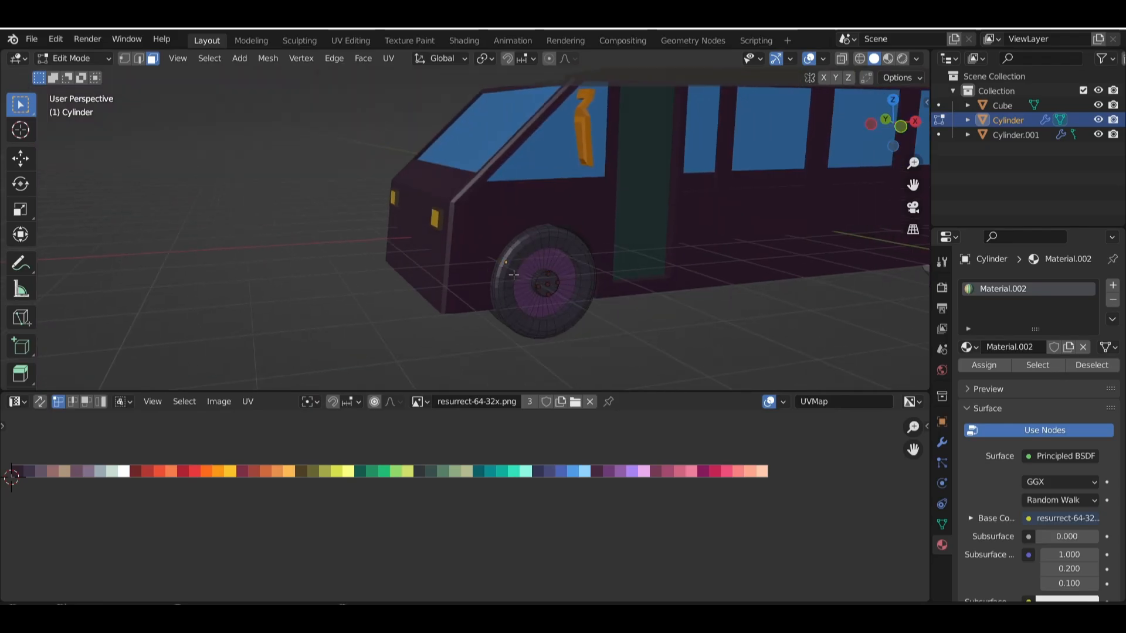
# Switch editing to the bus body, select the whole linked dark side mirror, and move its UVs onto the orange swatch
pyautogui.scroll(3, 570, 263)
pyautogui.moveTo(570, 263); pyautogui.dragTo(697, 261, button='middle')
pyautogui.scroll(3, 644, 212)
pyautogui.keyDown('shift'); pyautogui.moveTo(643, 213); pyautogui.dragTo(634, 311, button='middle'); pyautogui.keyUp('shift')
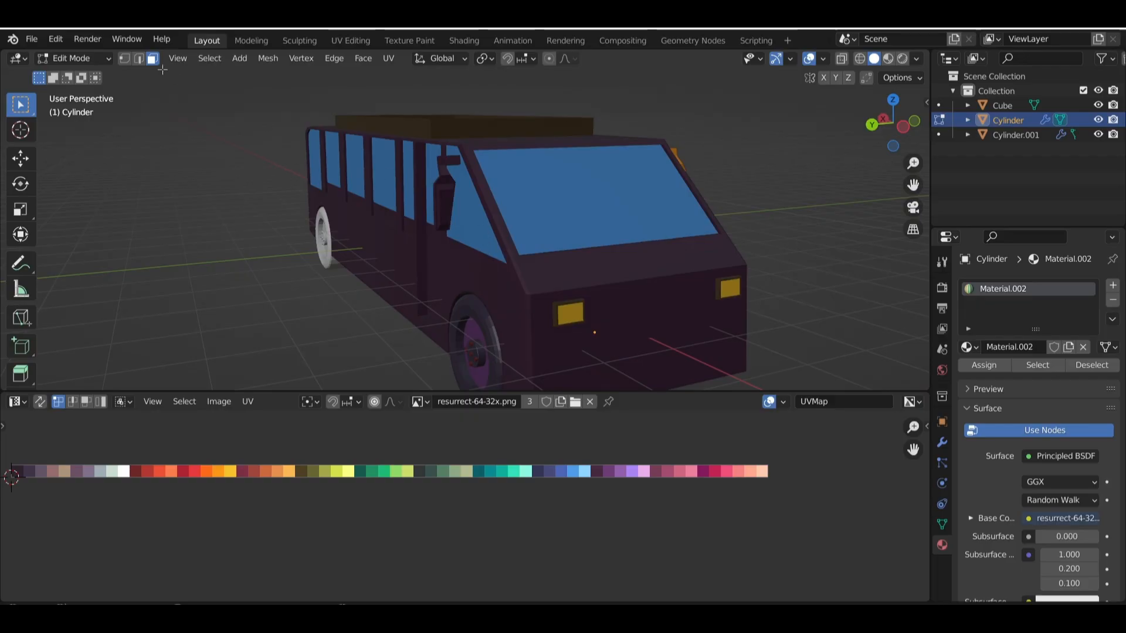
pyautogui.click(96, 58)
pyautogui.click(96, 76)
pyautogui.click(470, 216)
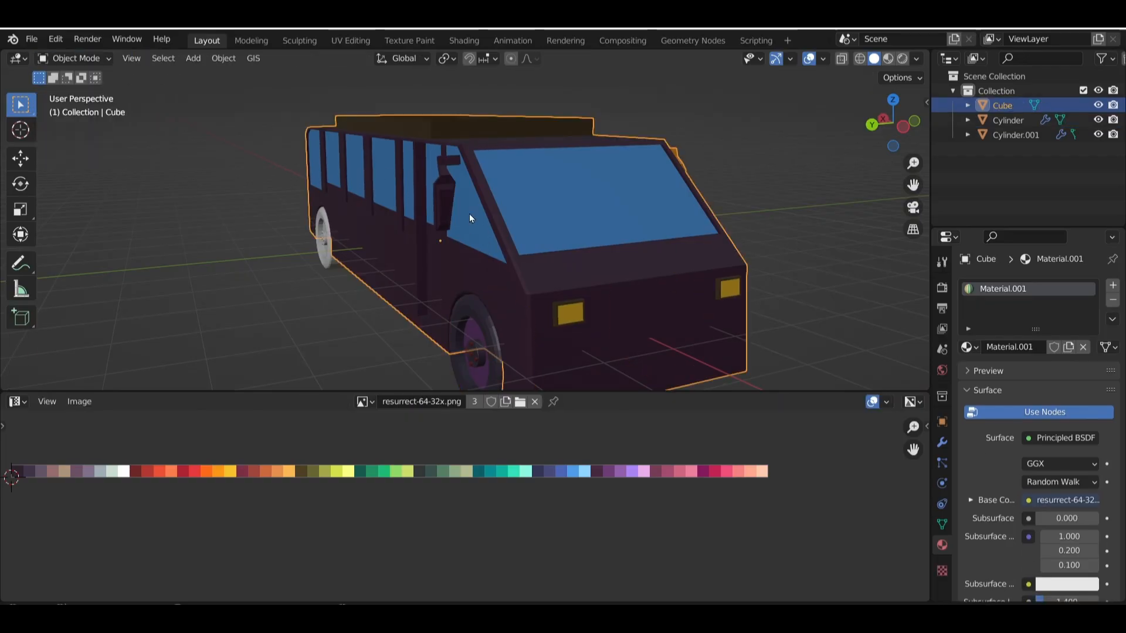
pyautogui.click(102, 59)
pyautogui.click(93, 92)
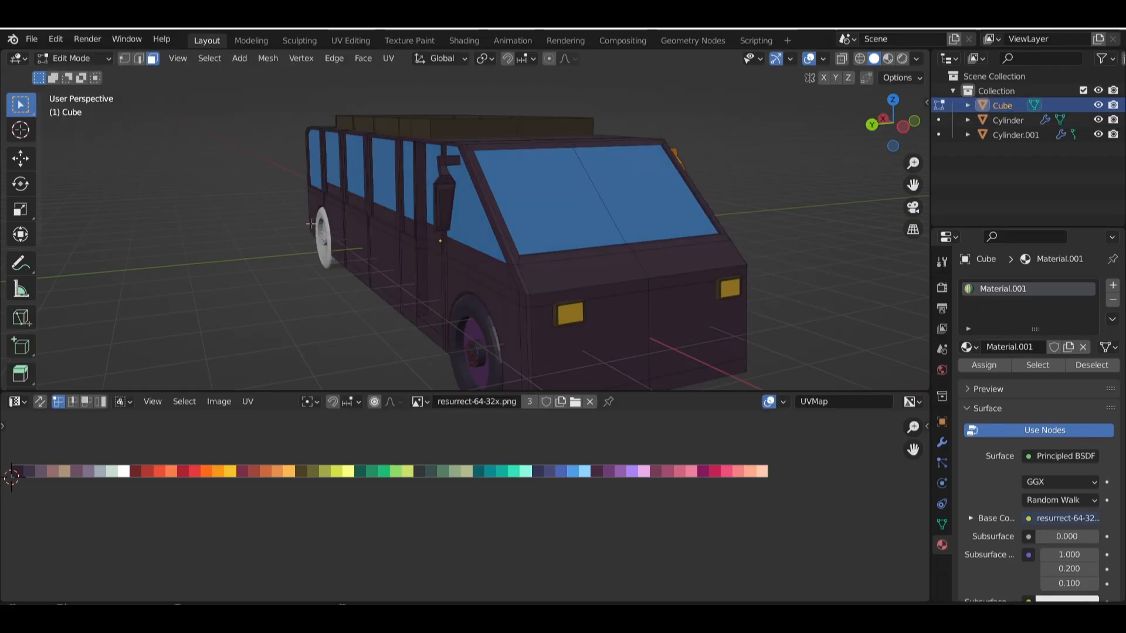
pyautogui.press('l')
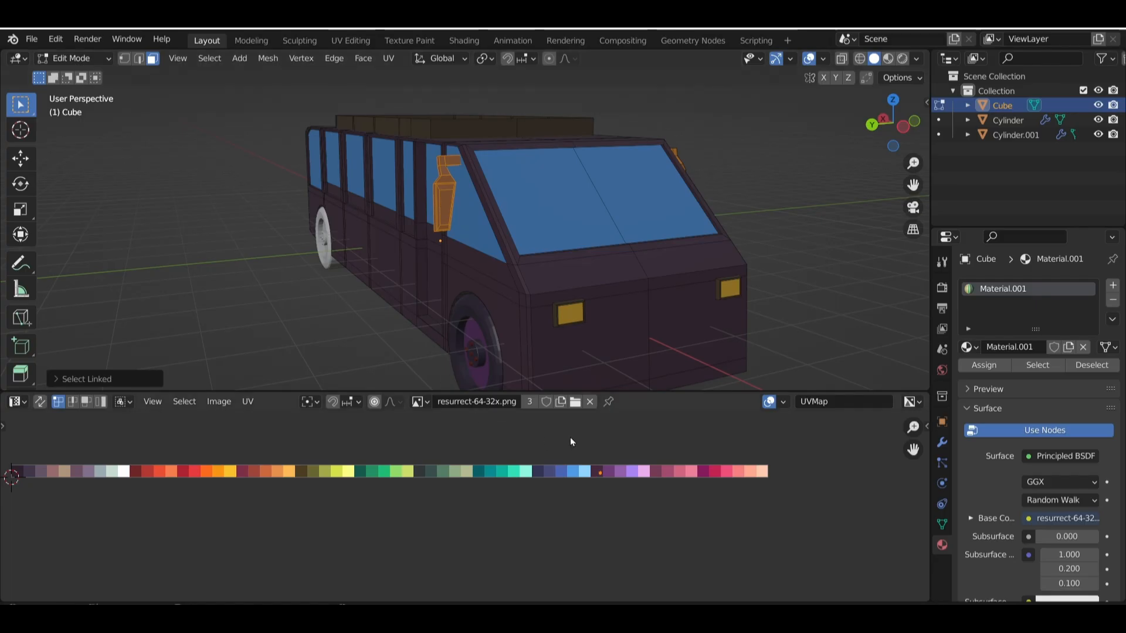
pyautogui.press('g')
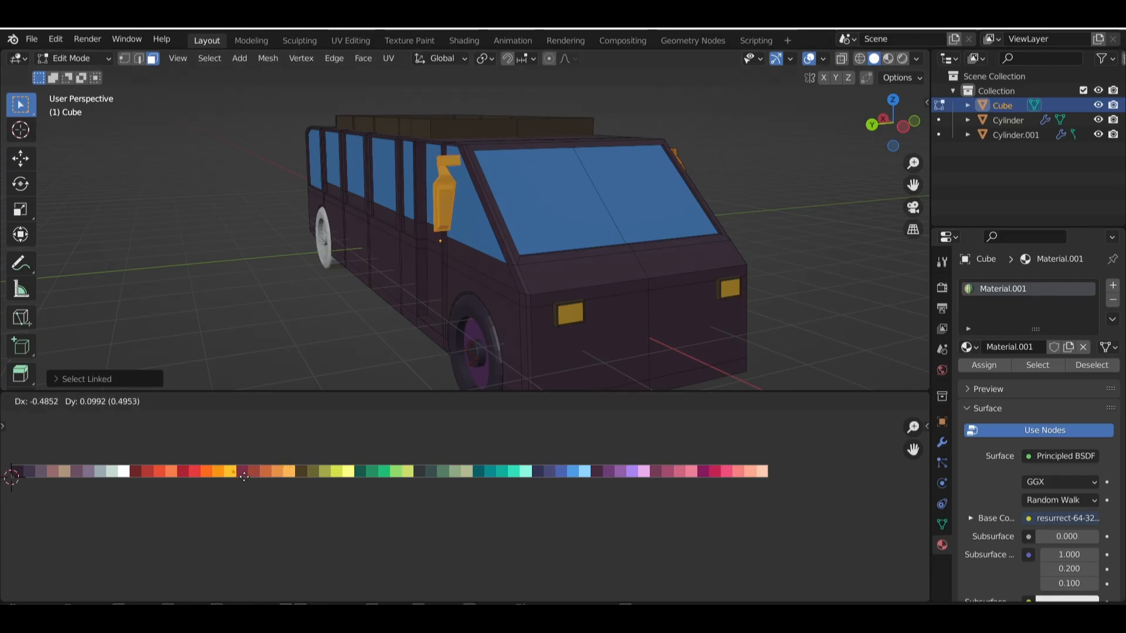
pyautogui.click(229, 478)
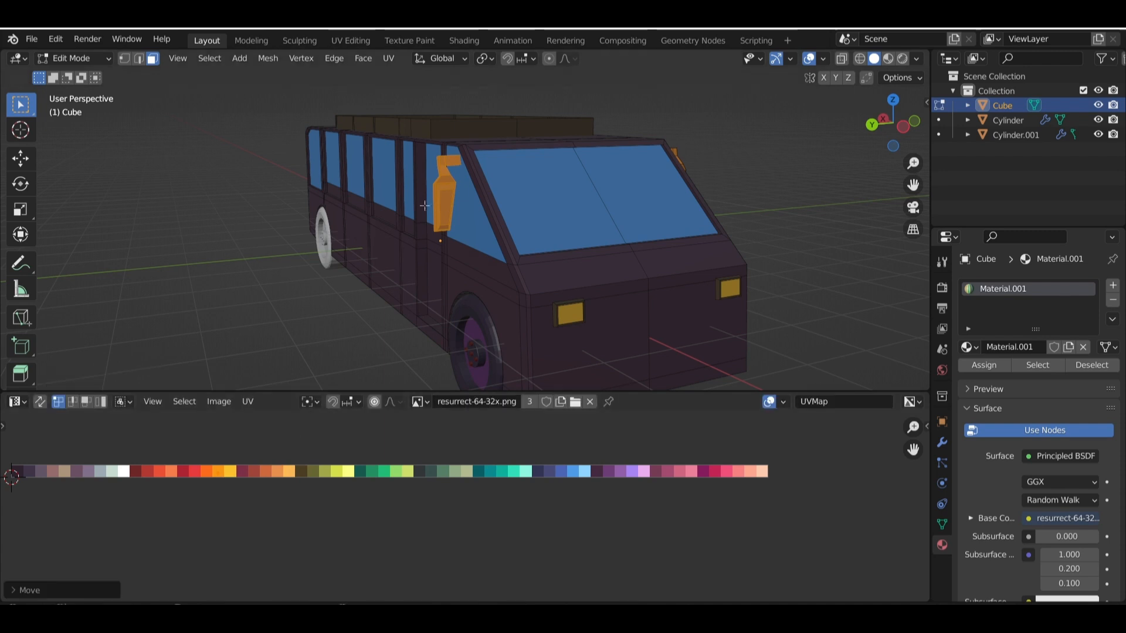
# Select the side mirror's large glass face and the sloped face above it, and move their UVs onto the teal-green swatch
pyautogui.moveTo(425, 206); pyautogui.dragTo(622, 192, button='middle')
pyautogui.scroll(3, 481, 200)
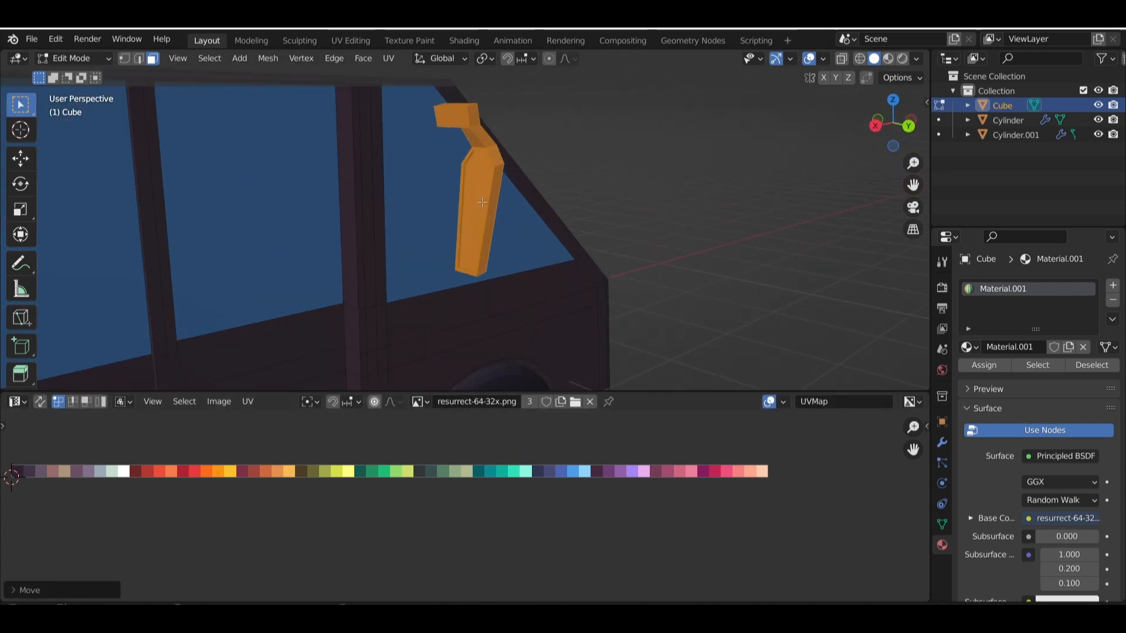
pyautogui.click(475, 191)
pyautogui.click(475, 159)
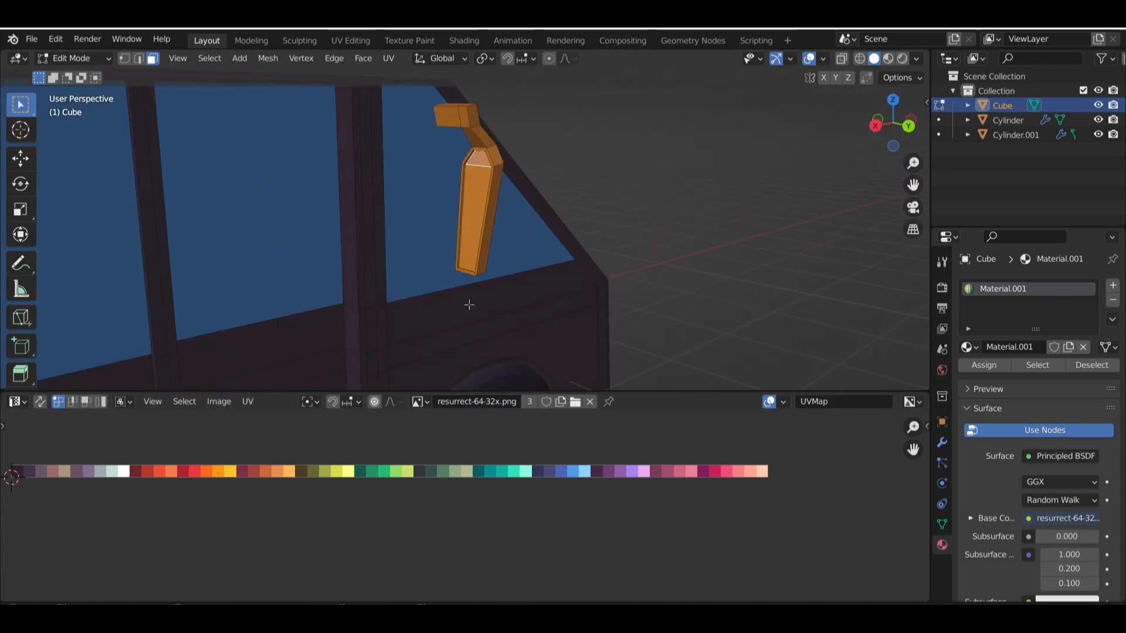
pyautogui.press('g')
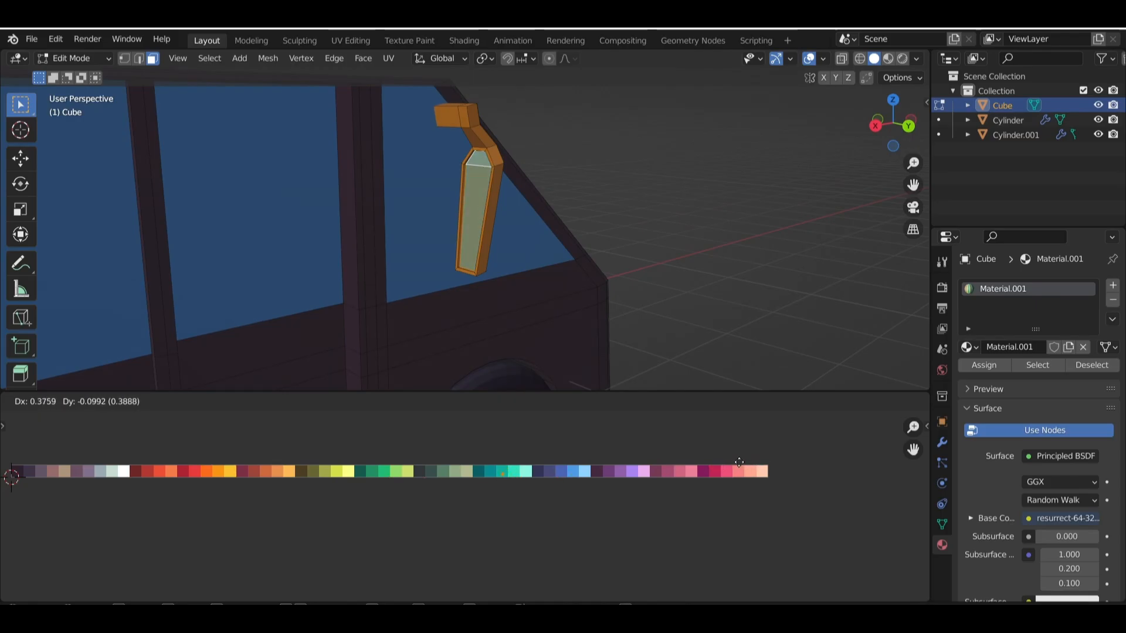
pyautogui.click(738, 463)
pyautogui.click(697, 280)
pyautogui.scroll(-6, 697, 281)
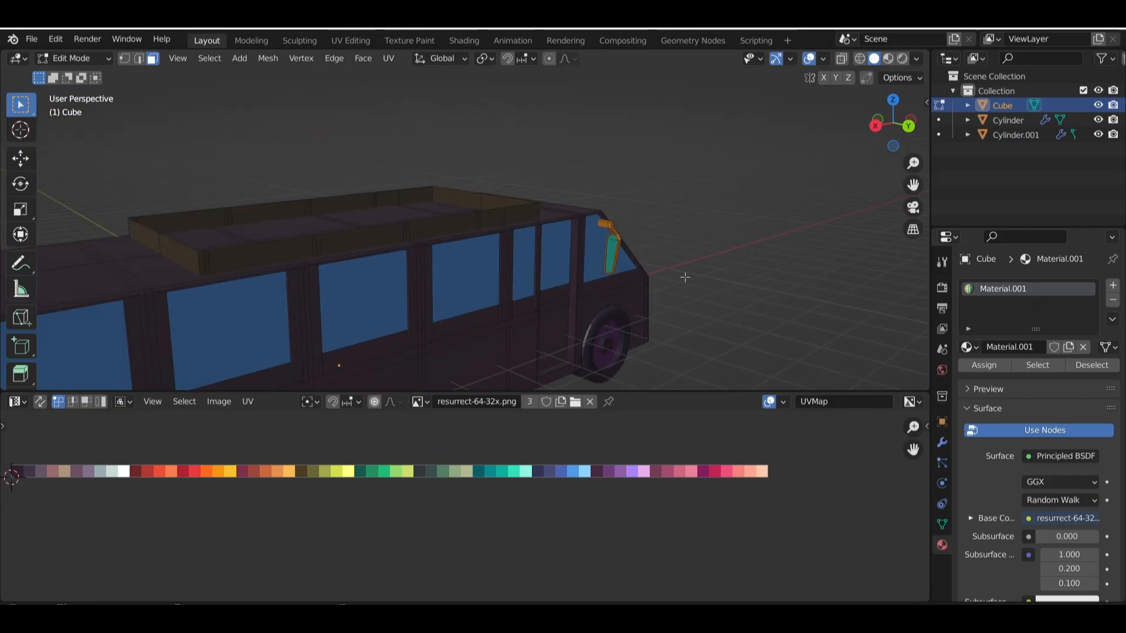
pyautogui.moveTo(685, 278); pyautogui.dragTo(558, 237, button='middle')
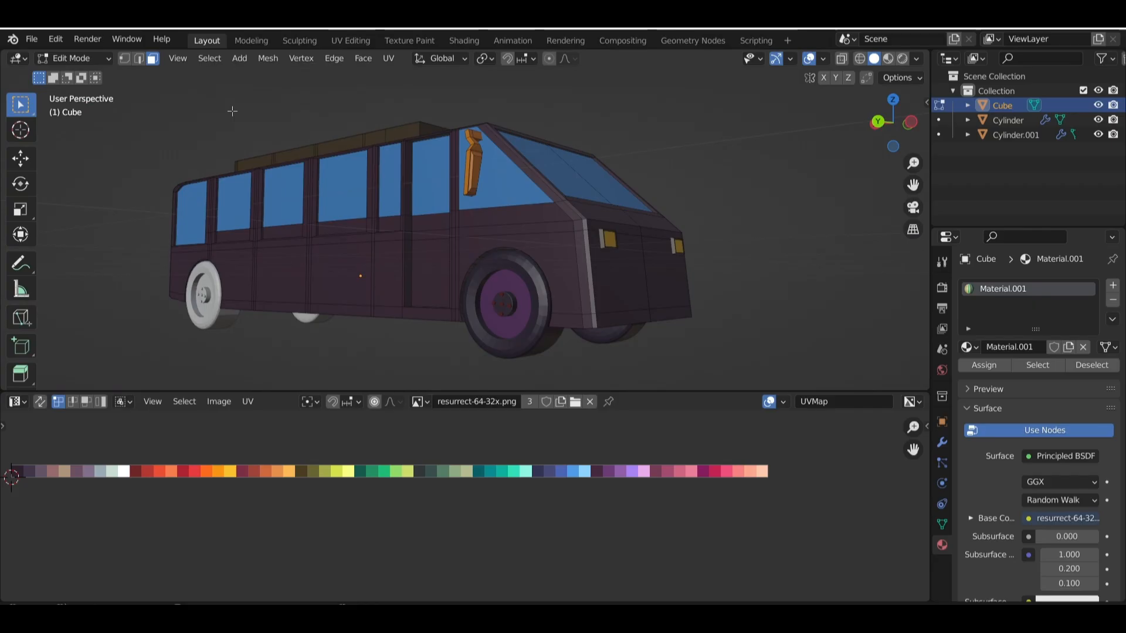
# Return to Object Mode and delete the untextured white rear wheels
pyautogui.click(73, 59)
pyautogui.click(75, 77)
pyautogui.click(508, 314)
pyautogui.moveTo(508, 314); pyautogui.dragTo(468, 312, button='middle')
pyautogui.keyDown('shift'); pyautogui.moveTo(646, 313); pyautogui.dragTo(582, 285, button='middle'); pyautogui.keyUp('shift')
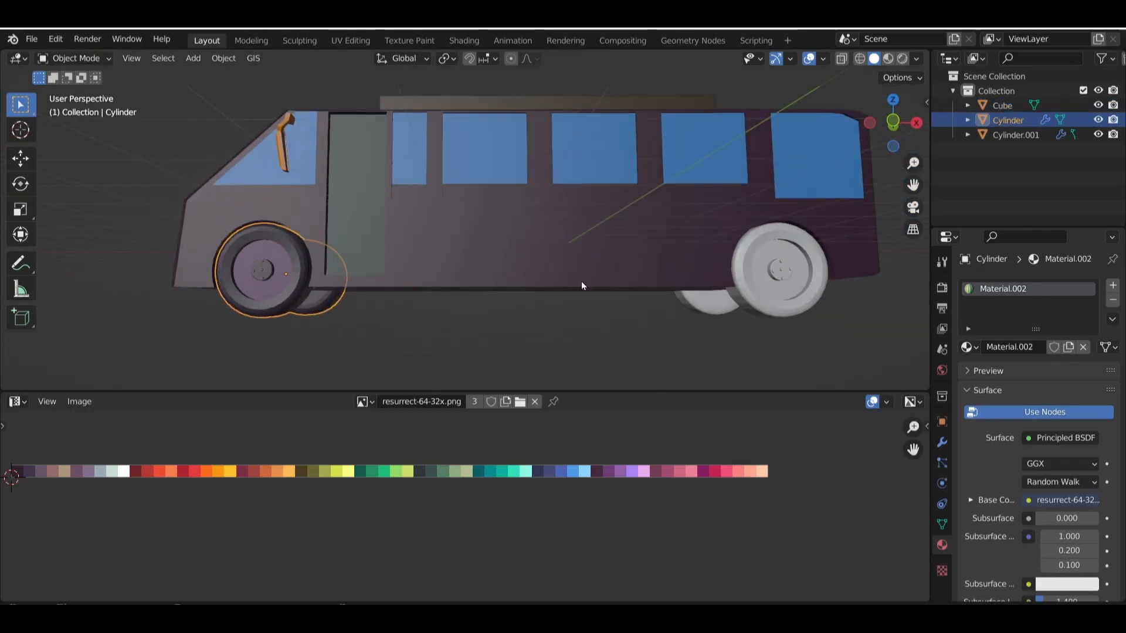
pyautogui.click(754, 276)
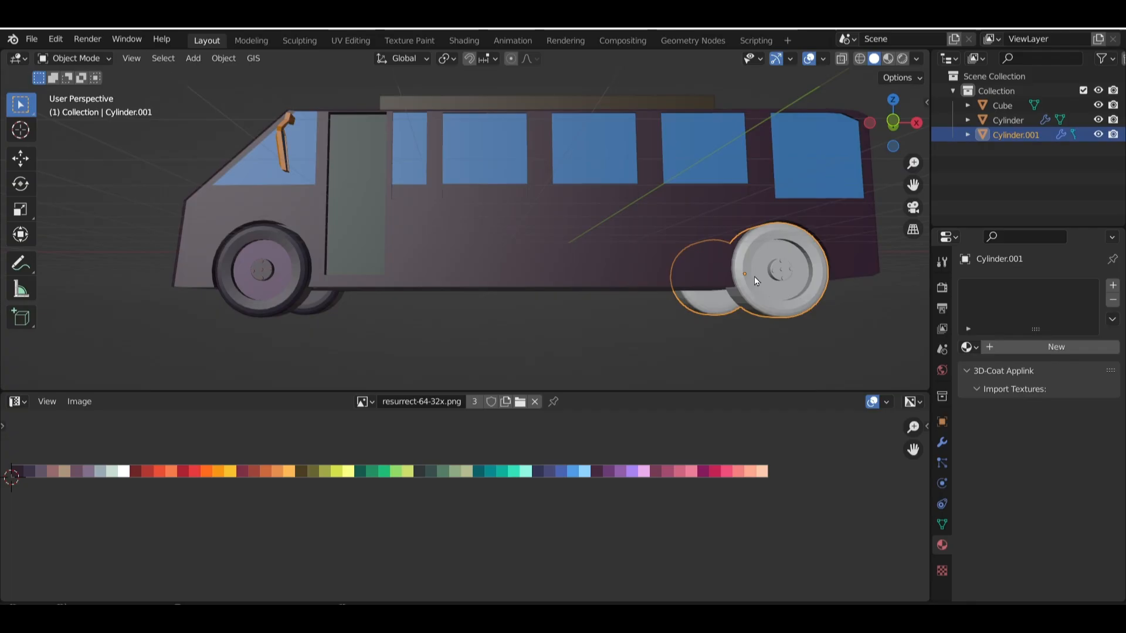
pyautogui.press('x')
pyautogui.click(754, 276)
# Duplicate the textured front wheels and move the copy about 7.56 m along the X axis towards the bus's rear
pyautogui.click(279, 283)
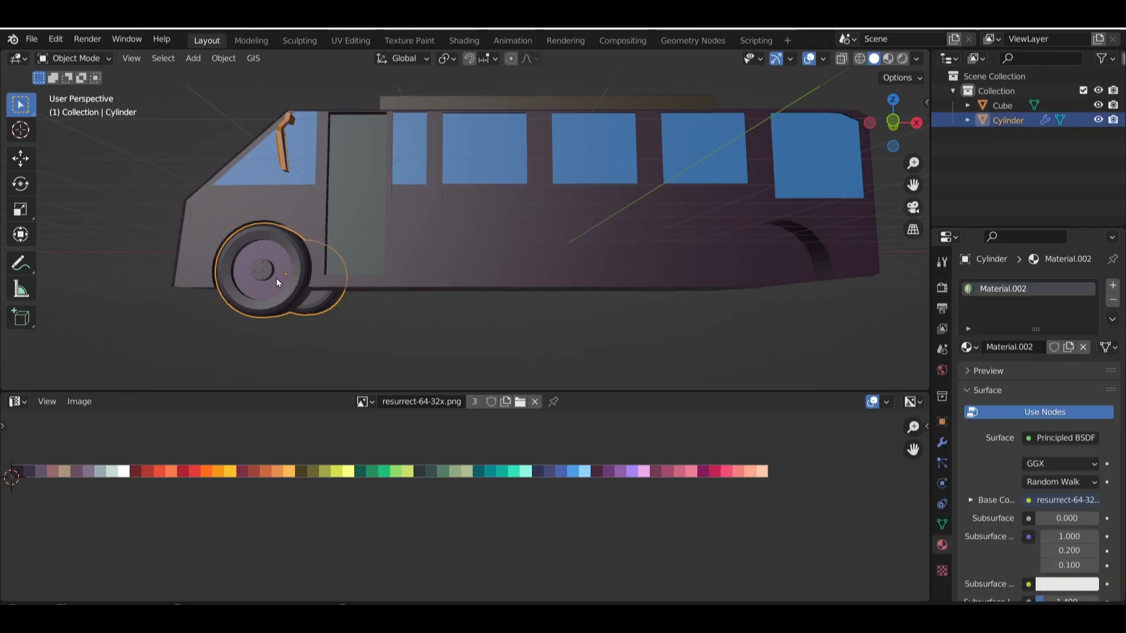
pyautogui.press('KP_1')
pyautogui.scroll(-3, 284, 279)
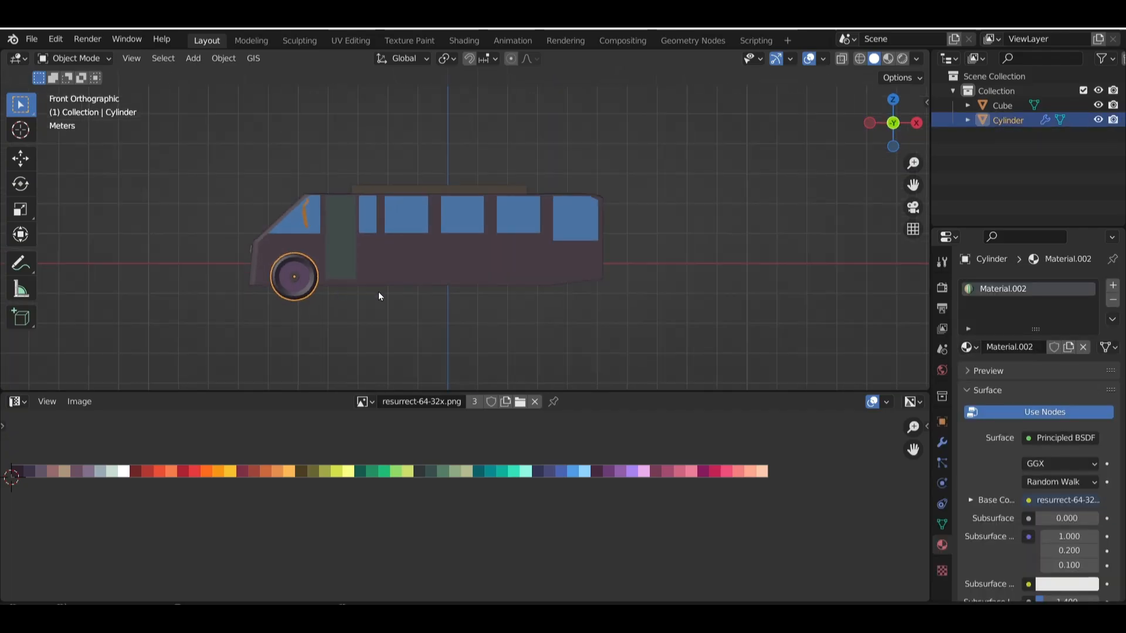
pyautogui.hotkey('shift', 'd')
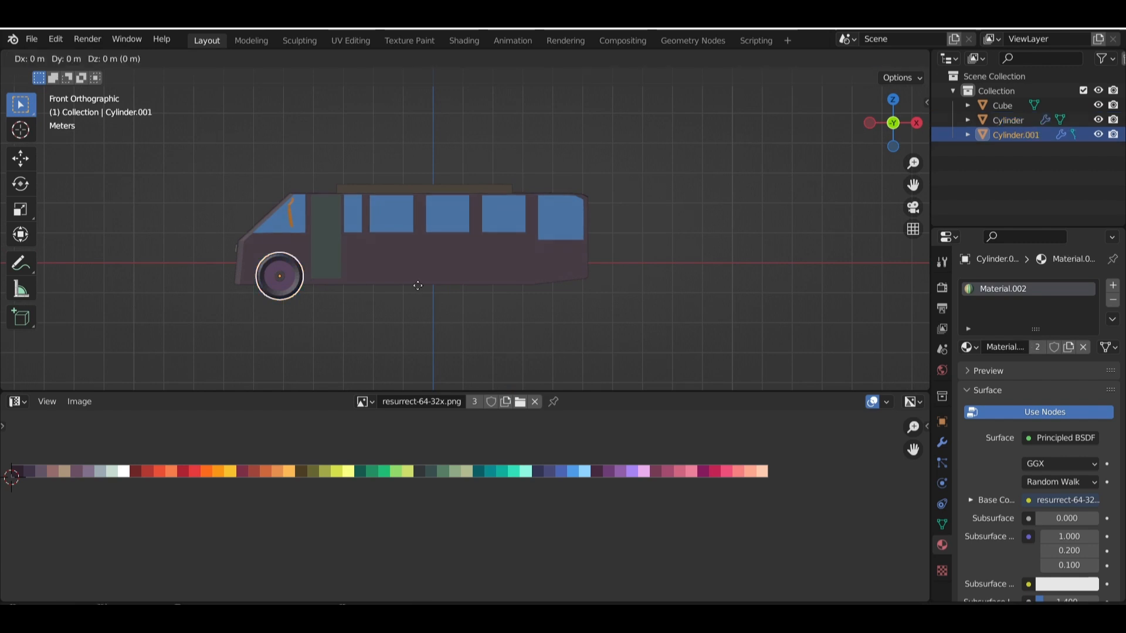
pyautogui.press('x')
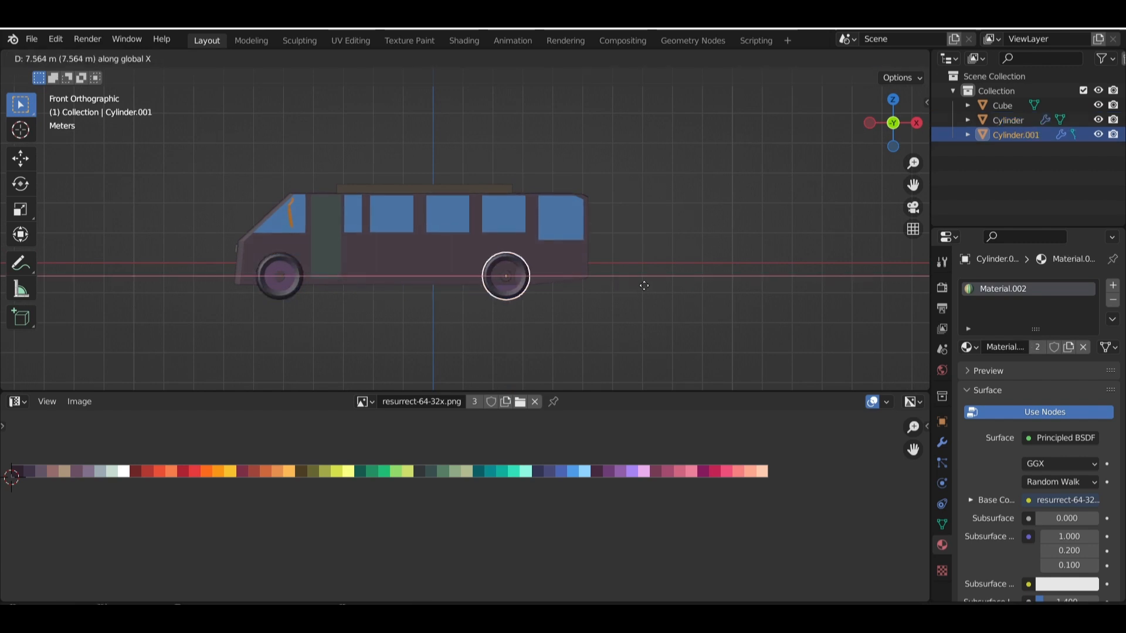
pyautogui.click(644, 286)
# Move the duplicated wheels farther back along the X axis into the rear wheel arches
pyautogui.moveTo(643, 287)
pyautogui.mouseDown(button='middle')
pyautogui.moveTo(515, 273)
pyautogui.moveTo(659, 296)
pyautogui.mouseUp(button='middle')
pyautogui.scroll(3, 515, 272)
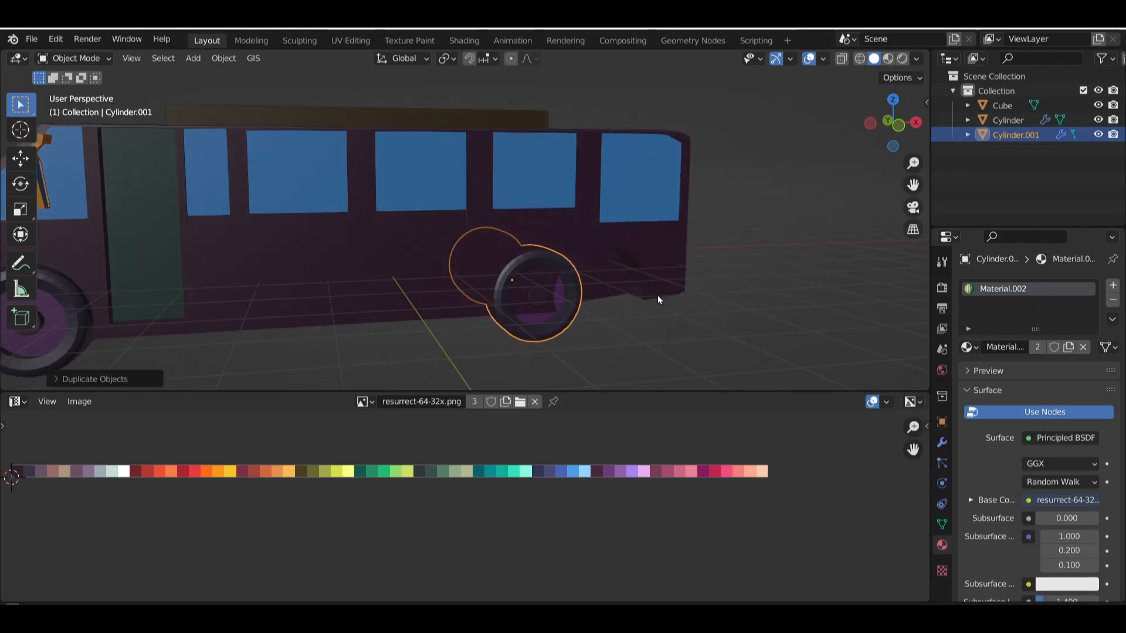
pyautogui.press('g')
pyautogui.press('x')
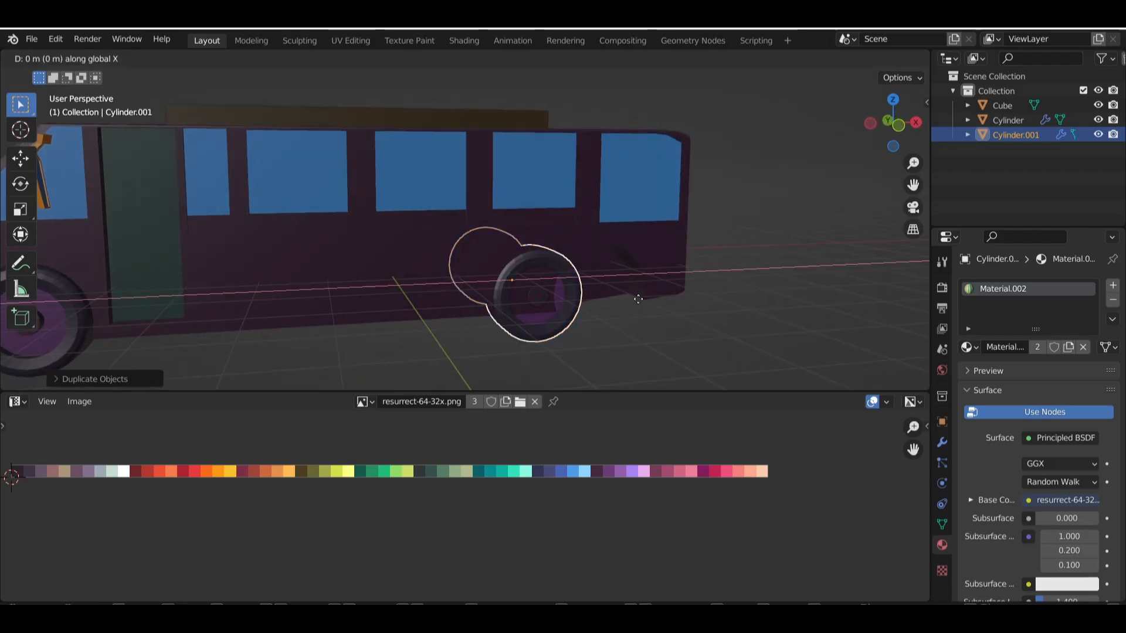
pyautogui.click(686, 296)
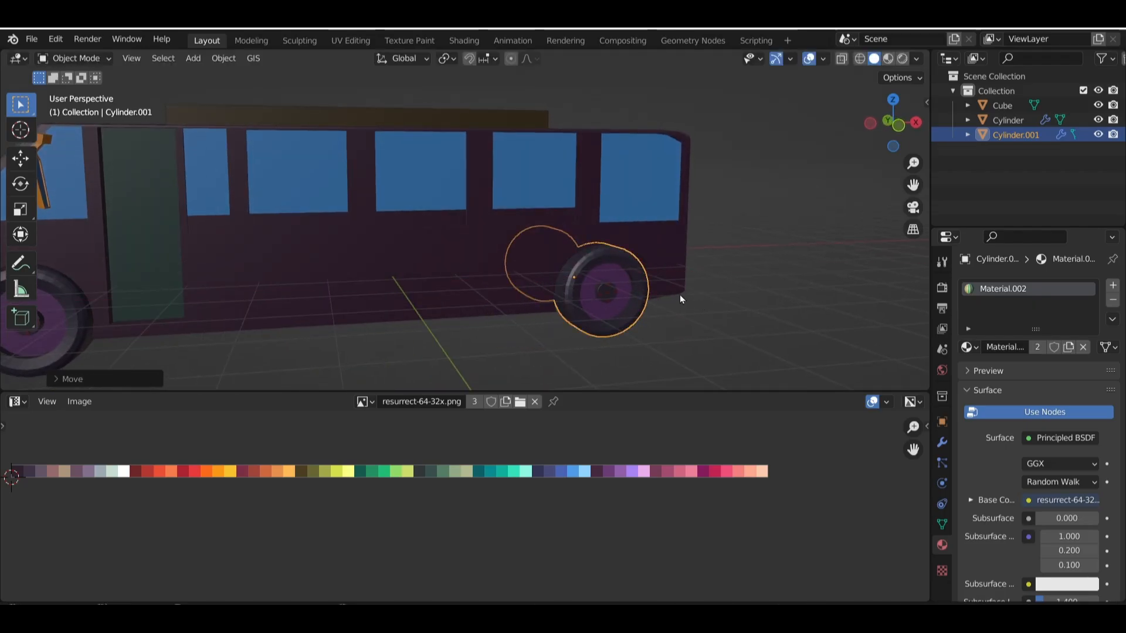
# Fine-tune the rear wheels' position along the X axis until they sit centred in the wheel arches
pyautogui.moveTo(680, 295); pyautogui.dragTo(607, 245, button='middle')
pyautogui.scroll(4, 616, 274)
pyautogui.press('g')
pyautogui.press('x')
pyautogui.click(614, 251)
pyautogui.press('g')
pyautogui.press('x')
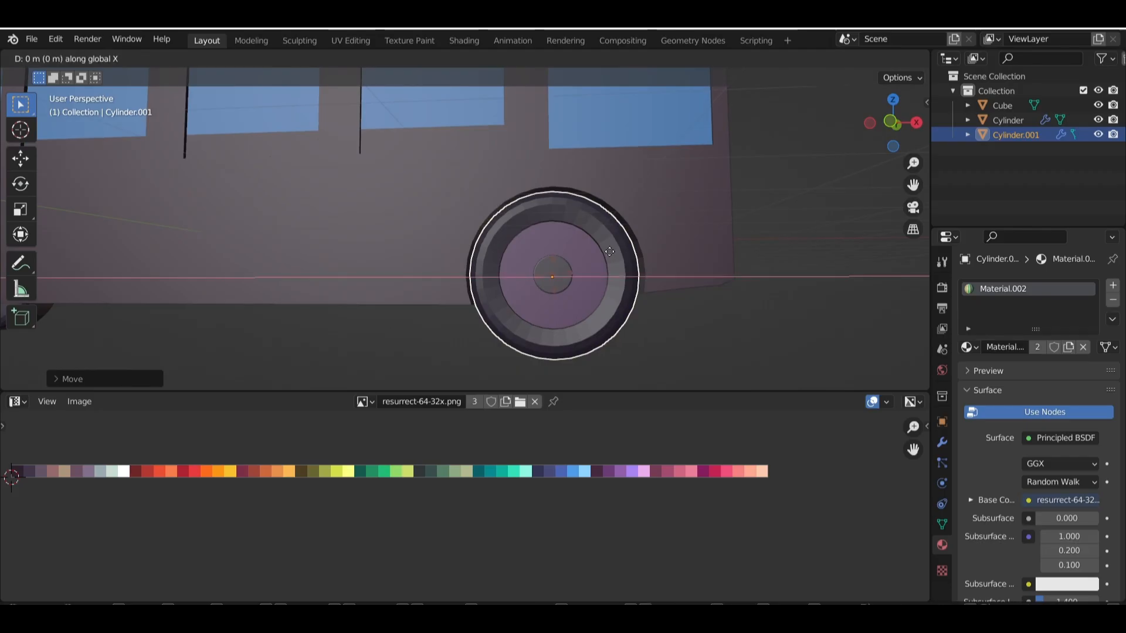
pyautogui.click(610, 252)
pyautogui.scroll(-6, 610, 252)
pyautogui.press('KP_1')
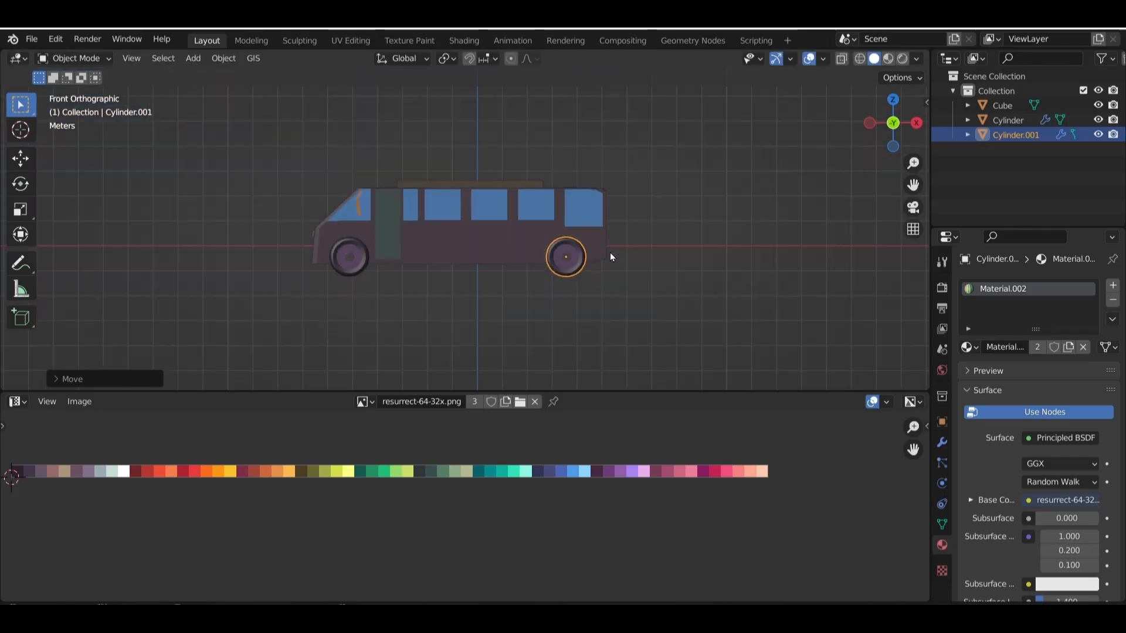
# Select the bus body together with the front and rear wheels
pyautogui.moveTo(610, 252); pyautogui.dragTo(455, 210, button='middle')
pyautogui.click(85, 57)
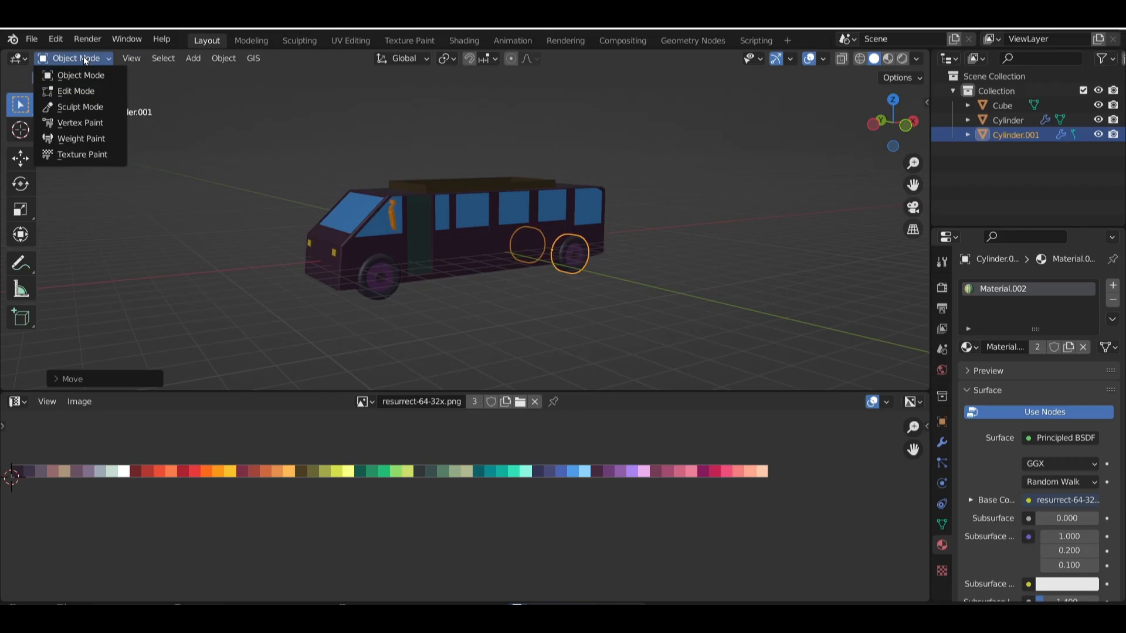
pyautogui.click(264, 176)
pyautogui.moveTo(264, 176); pyautogui.dragTo(251, 145, button='middle')
pyautogui.moveTo(253, 150); pyautogui.dragTo(680, 285)
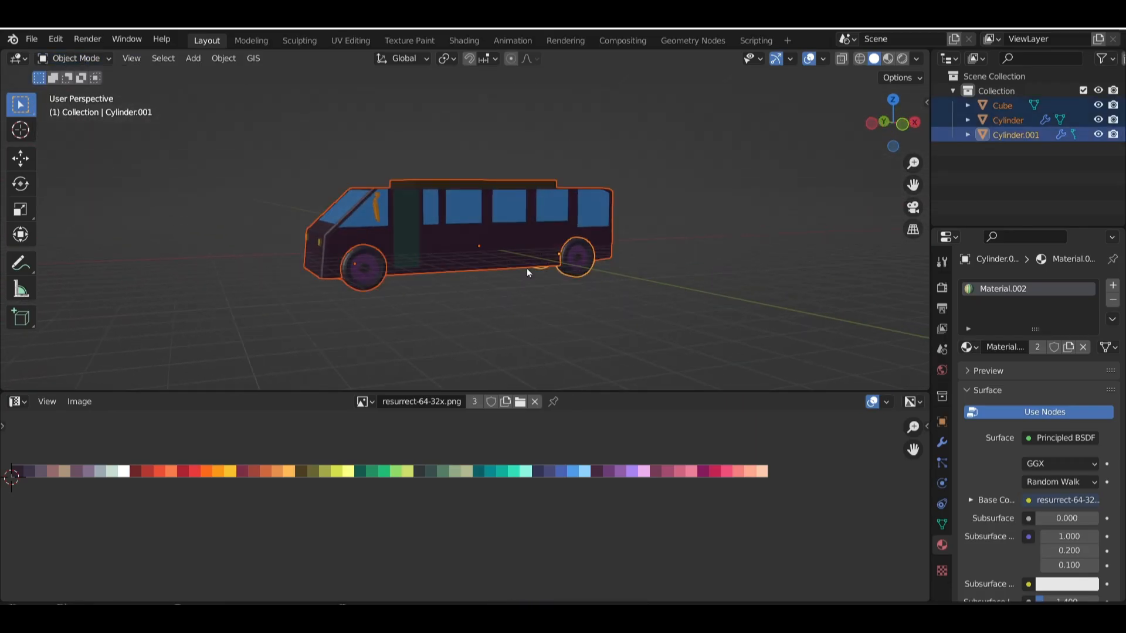
pyautogui.moveTo(527, 269)
pyautogui.mouseDown(button='middle')
pyautogui.moveTo(494, 250)
pyautogui.moveTo(529, 247)
pyautogui.mouseUp(button='middle')
pyautogui.scroll(2, 494, 251)
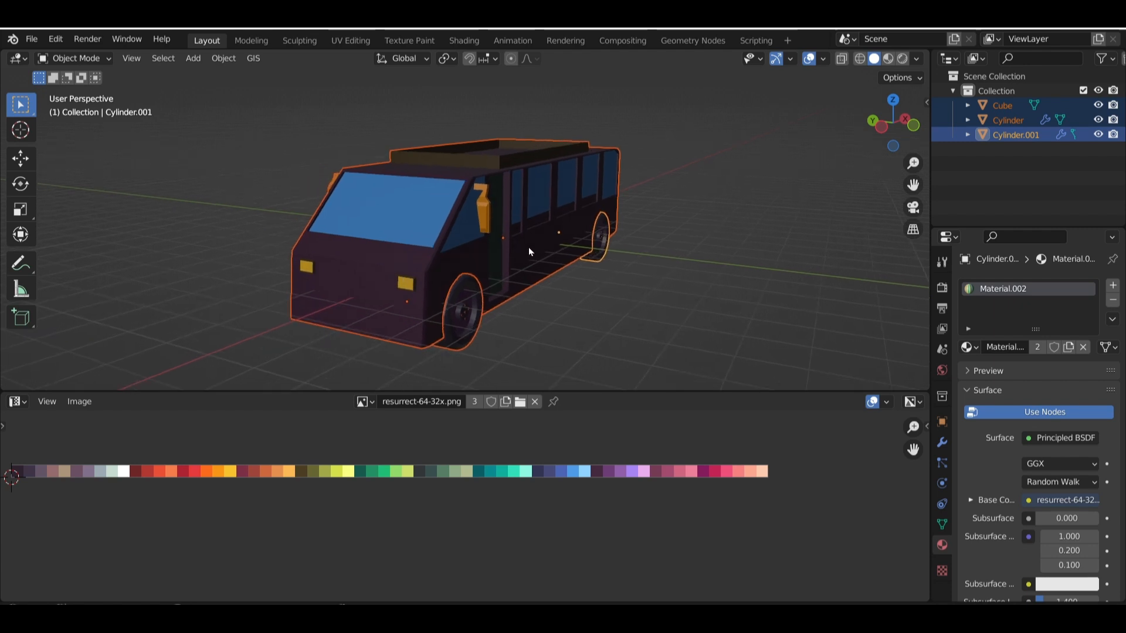